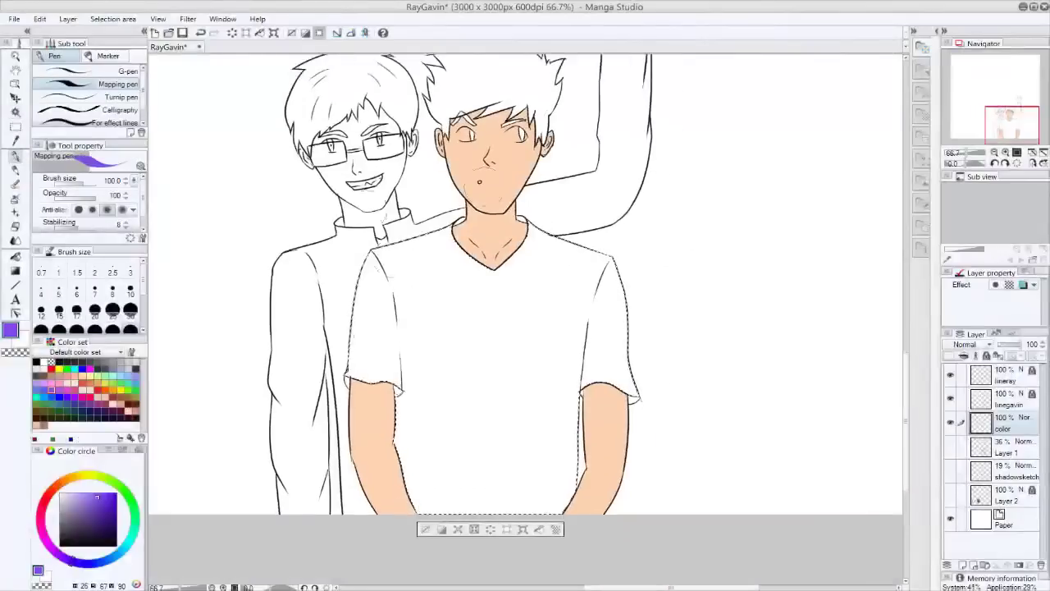
- Paint the selected T-shirt area purple with the Mapping pen at brush size 100
left_click_drag(385, 246, 443, 493)
left_click_drag(492, 246, 574, 493)
left_click_drag(542, 246, 621, 319)
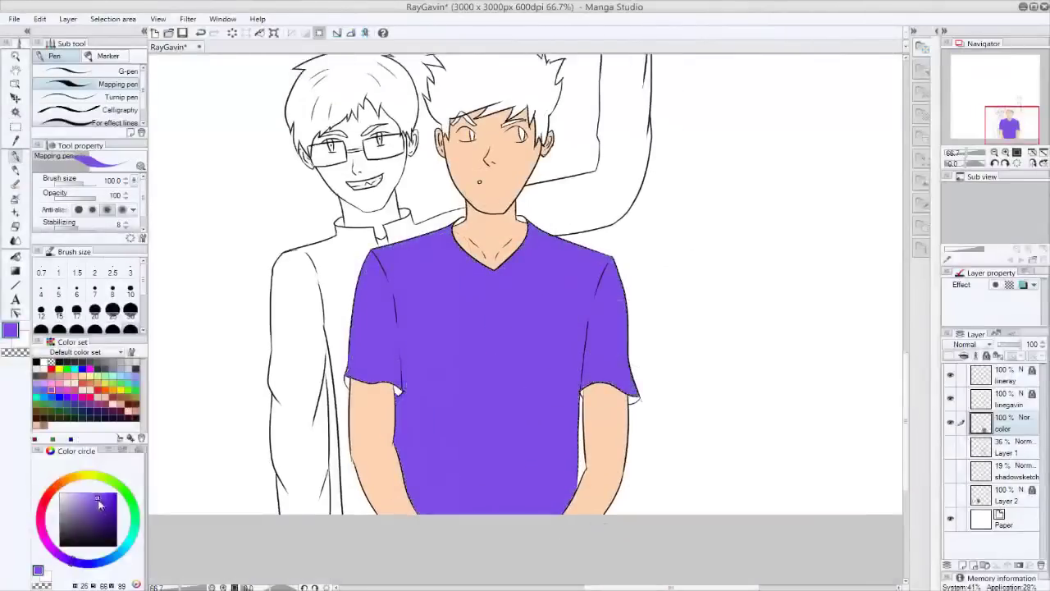
- Select the T-shirt's inner collar and sleeve openings, paint them a darker purple, and clear the selection
key("ctrl+plus")
key("w")
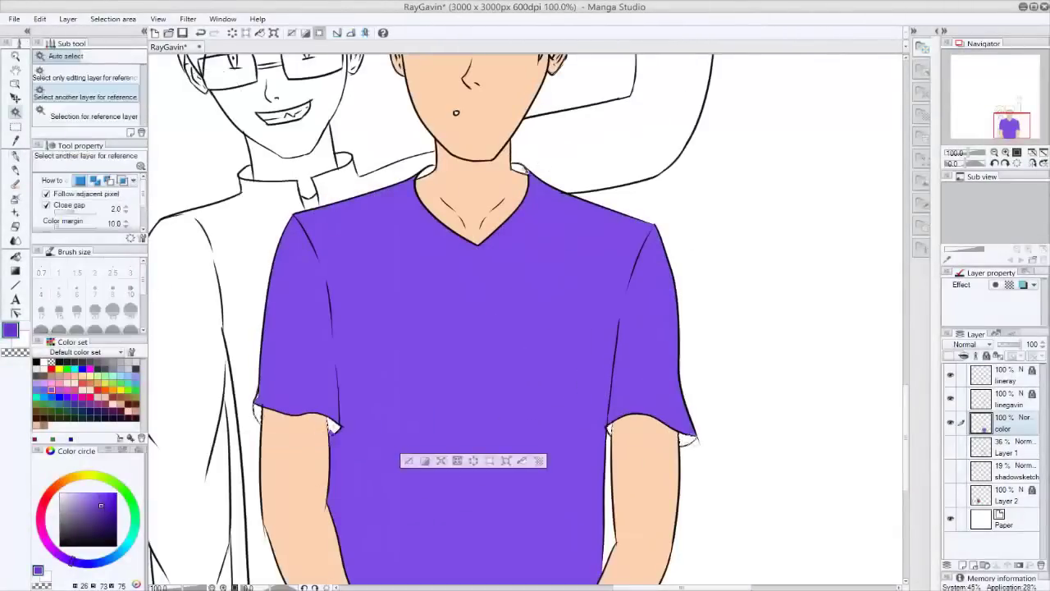
key("p")
key("ctrl+d")
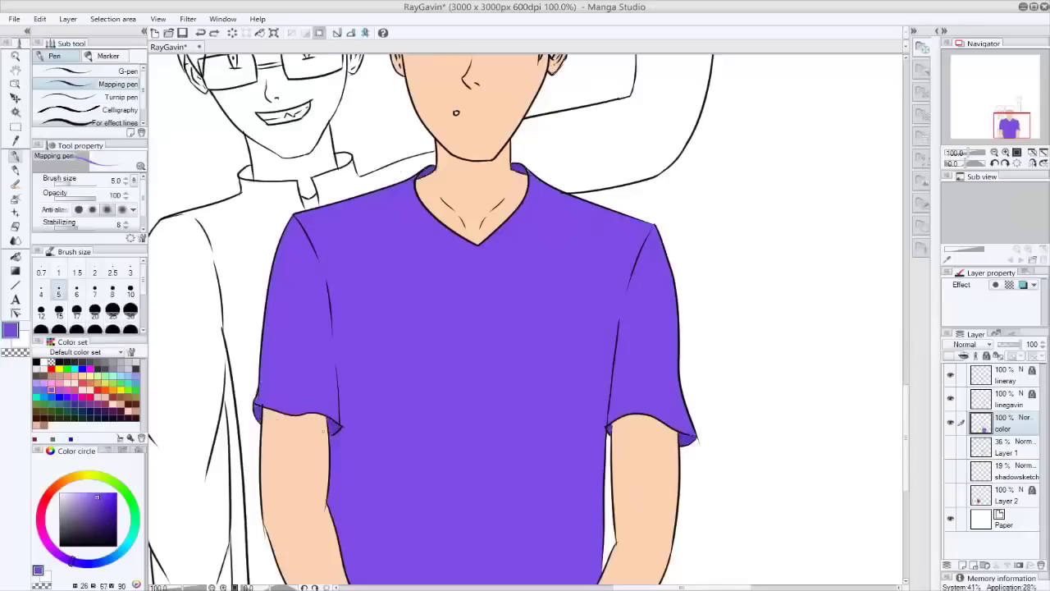
- Auto-select the front figure's hair and paint it dark brown with the Mapping pen
key("ctrl+minus")
key("ctrl+minus")
left_click(131, 405)
key("w")
left_click(503, 187)
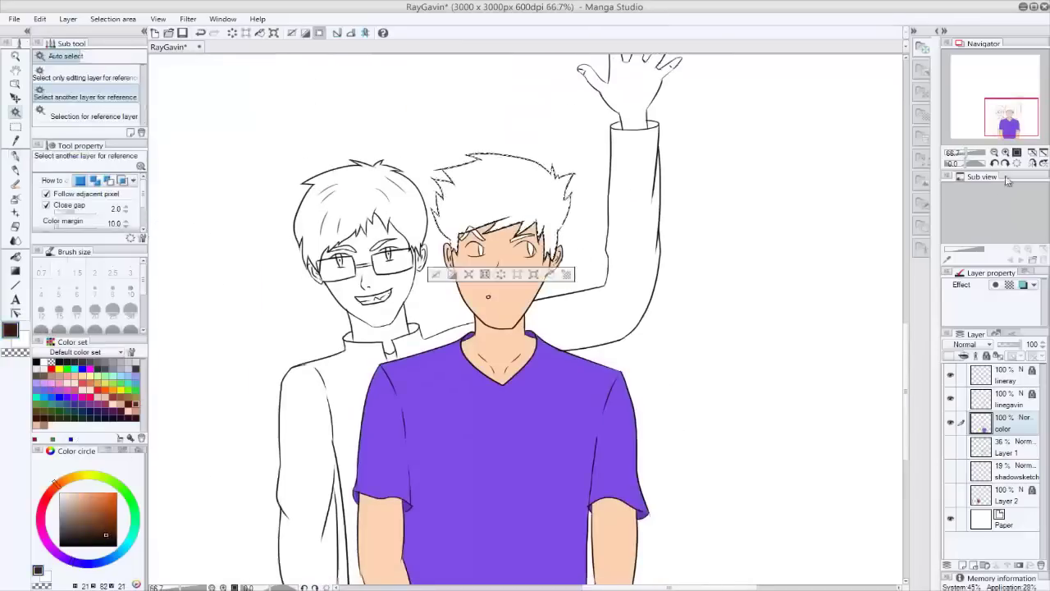
key("ctrl+plus")
key("p")
left_click_drag(402, 180, 582, 181)
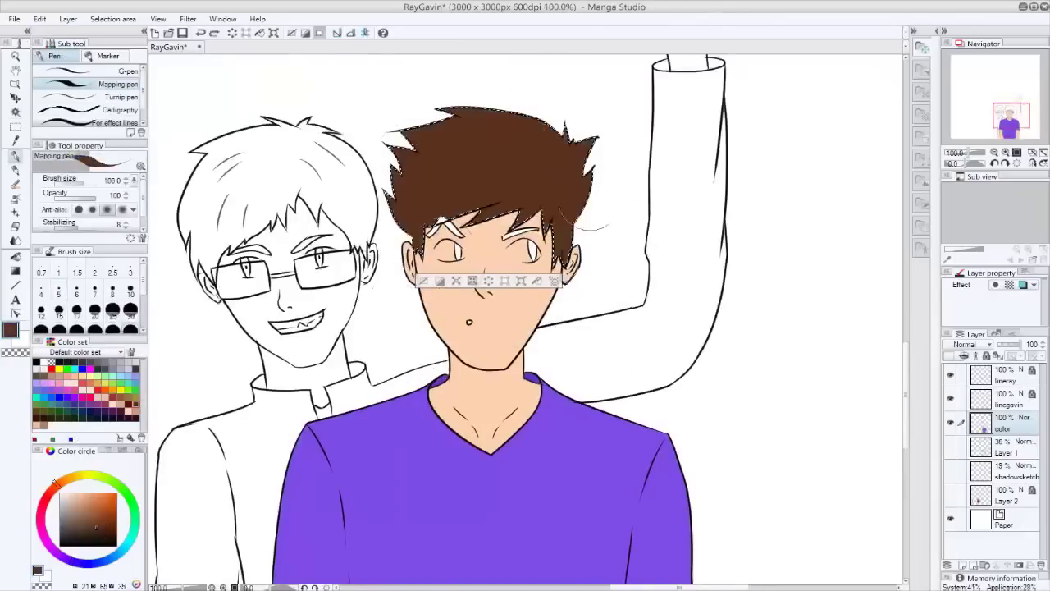
- Select the front figure's eyebrows, paint them the same brown as the hair, and clear the selection
key("w")
key("p")
key("ctrl+d")
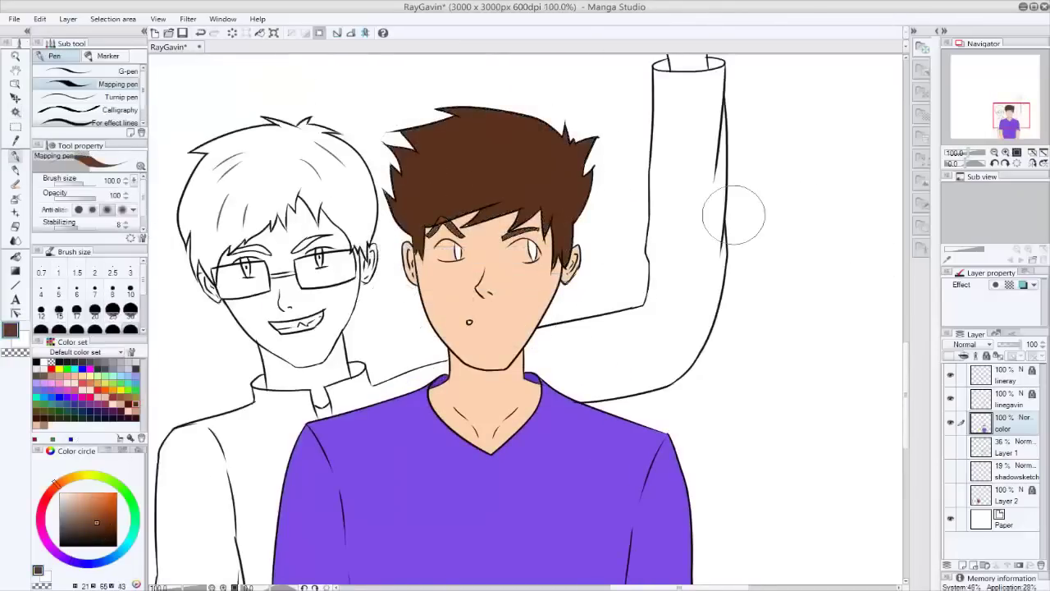
- Fill a new layer above the paper with grey at 65% opacity and return to the color layer with the Mapping pen
left_click(76, 293)
key("ctrl+plus")
key("ctrl+plus")
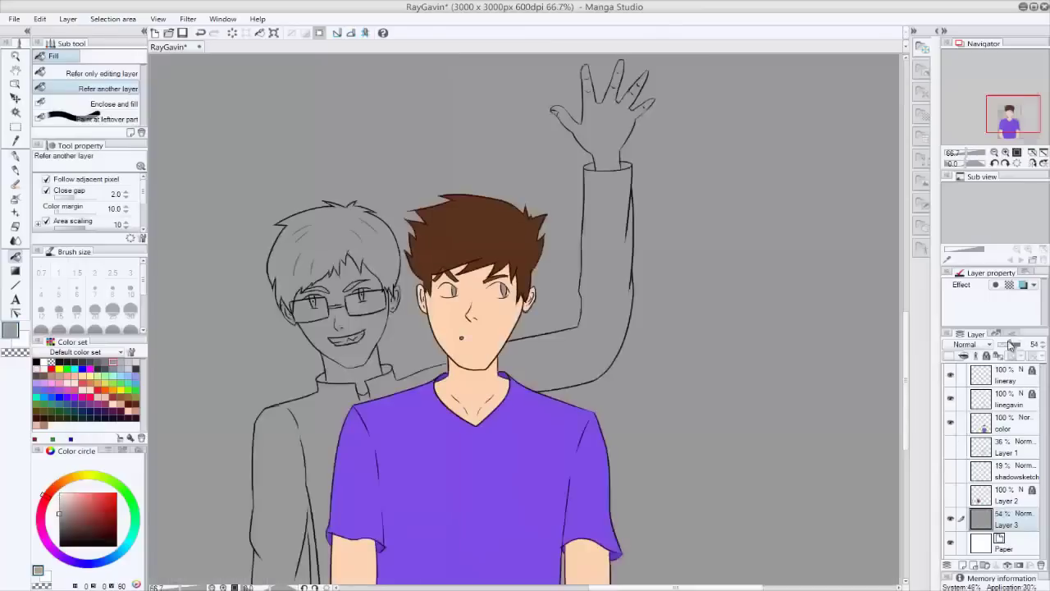
key("ctrl+plus")
key("ctrl+plus")
key("p")
left_click(1009, 422)
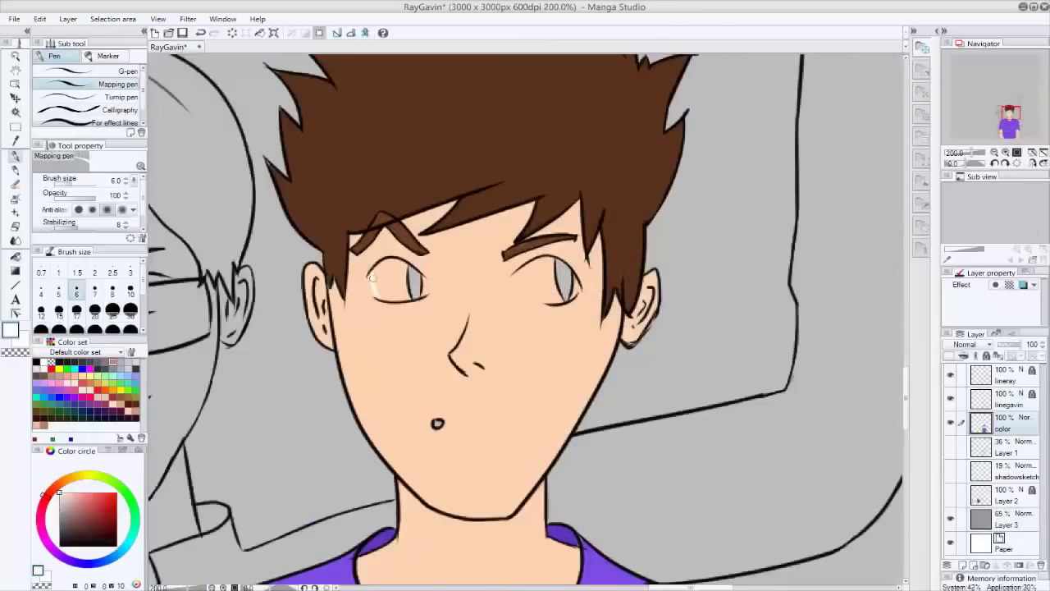
- Paint the whites of both eyes on the brown-haired figure with the Mapping pen
left_click_drag(372, 289, 400, 264)
key("ctrl+plus")
mouse_move(496, 290)
left_mouse_down()
mouse_move(548, 271)
mouse_move(526, 320)
mouse_move(559, 283)
mouse_move(522, 292)
mouse_move(259, 241)
left_mouse_up()
left_click_drag(538, 205, 567, 262)
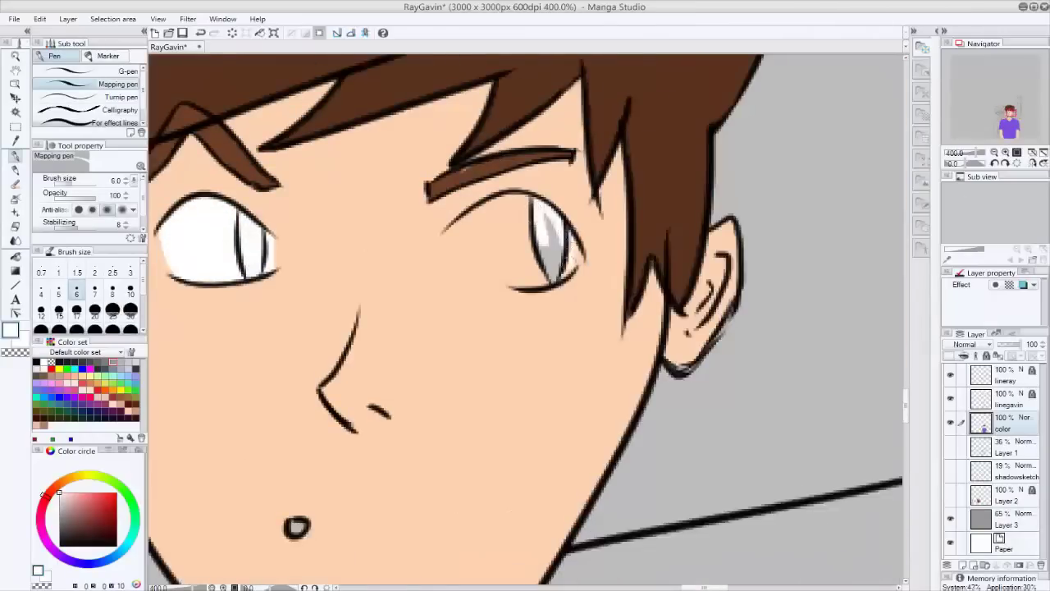
mouse_move(482, 230)
left_mouse_down()
mouse_move(515, 209)
mouse_move(521, 280)
mouse_move(480, 219)
mouse_move(550, 246)
mouse_move(469, 220)
left_mouse_up()
key("bracketright")
key("bracketright")
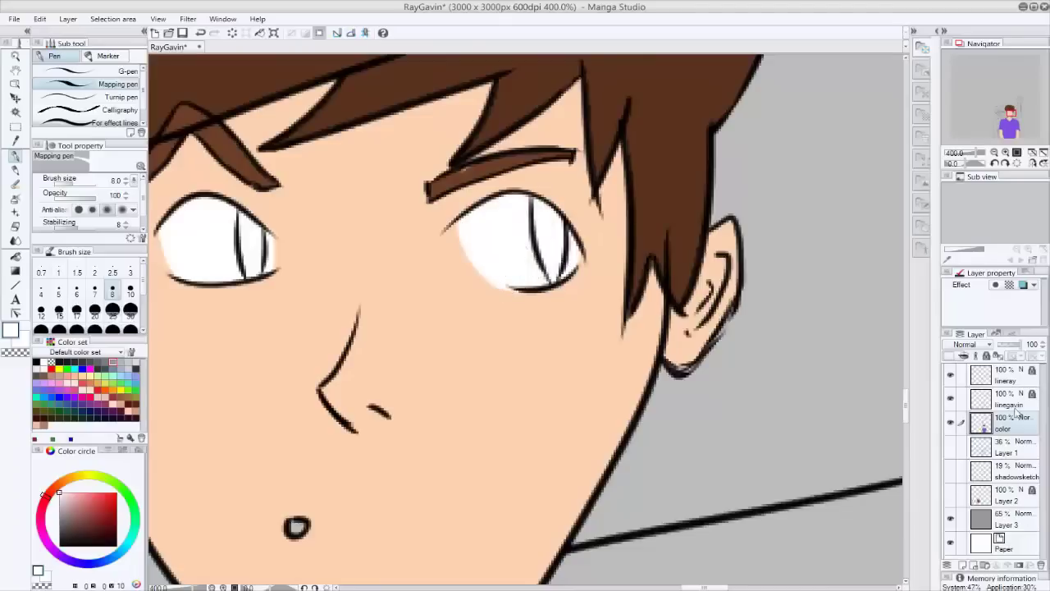
- Choose a dark red and color the brown-haired figure's small open mouth
left_click(113, 514)
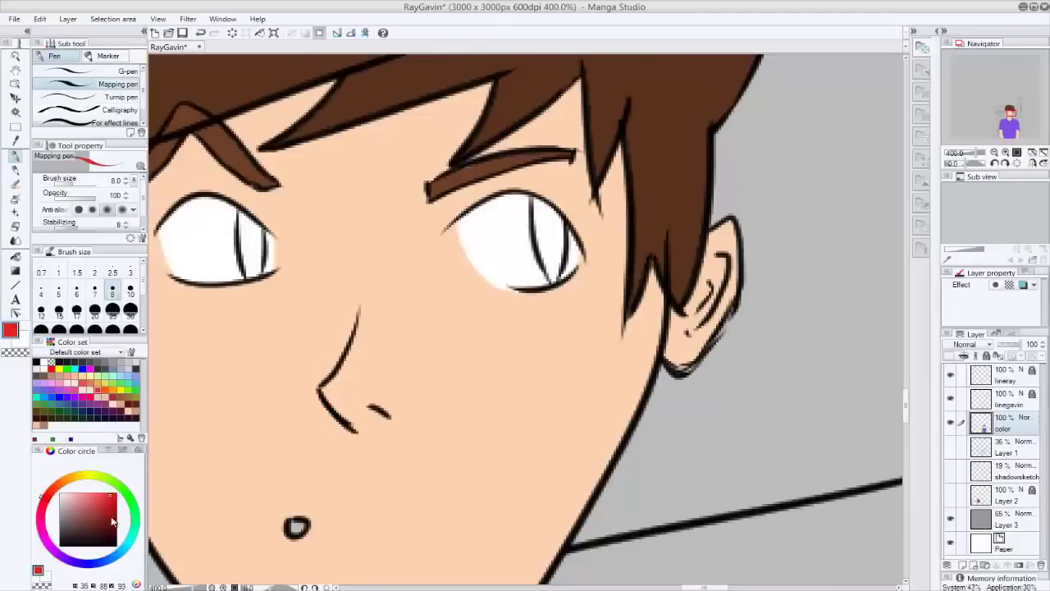
left_click(995, 153)
left_click(994, 152)
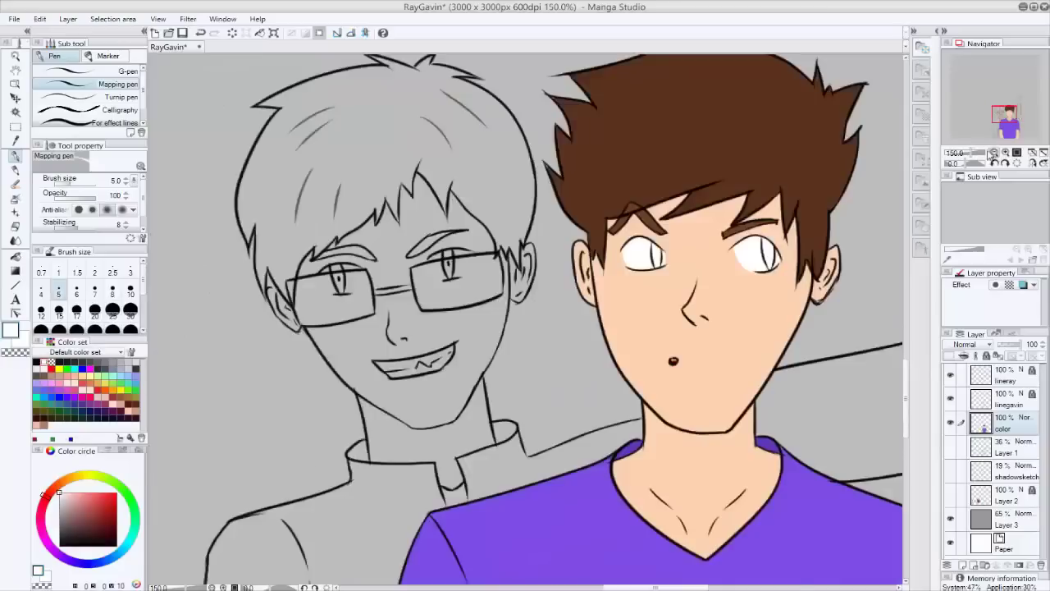
- Auto-select the hair of the figure with glasses and paint it near-black with the Mapping pen
left_click(16, 114)
left_click(15, 154)
mouse_move(353, 205)
left_mouse_down()
mouse_move(459, 189)
mouse_move(535, 320)
left_mouse_up()
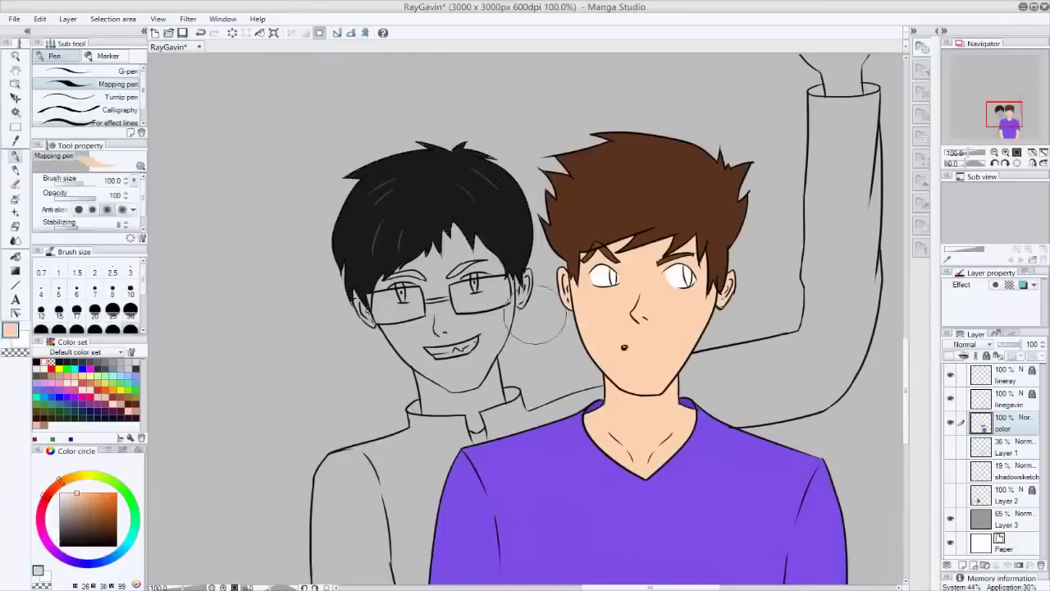
- Select the glasses-wearing figure's face, ears and neck, paint them tan at brush size 100, and clear the selection
left_click(14, 111)
left_click(468, 291)
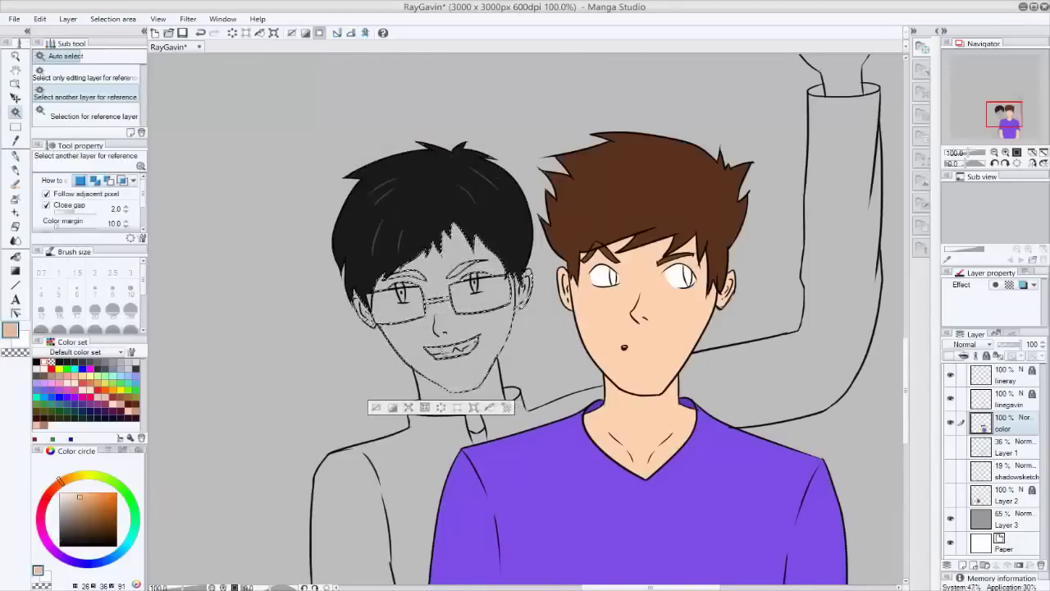
scroll(526, 320, "down", 10)
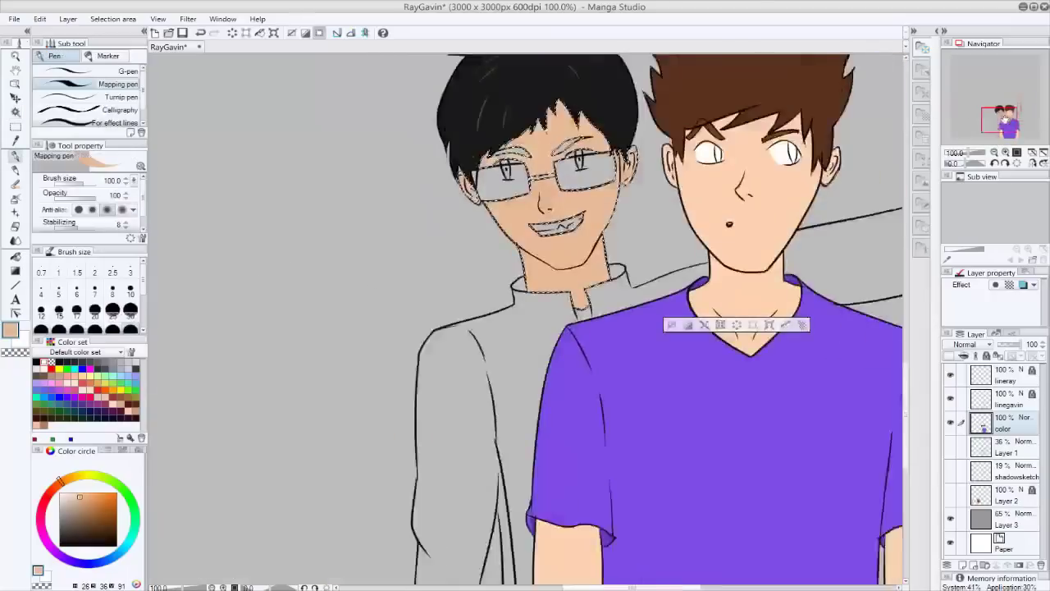
scroll(690, 123, "up", 2)
key("ctrl+d")
- Paint the whites of both eyes behind the glasses with the Mapping pen at brush size 6
left_click(76, 293)
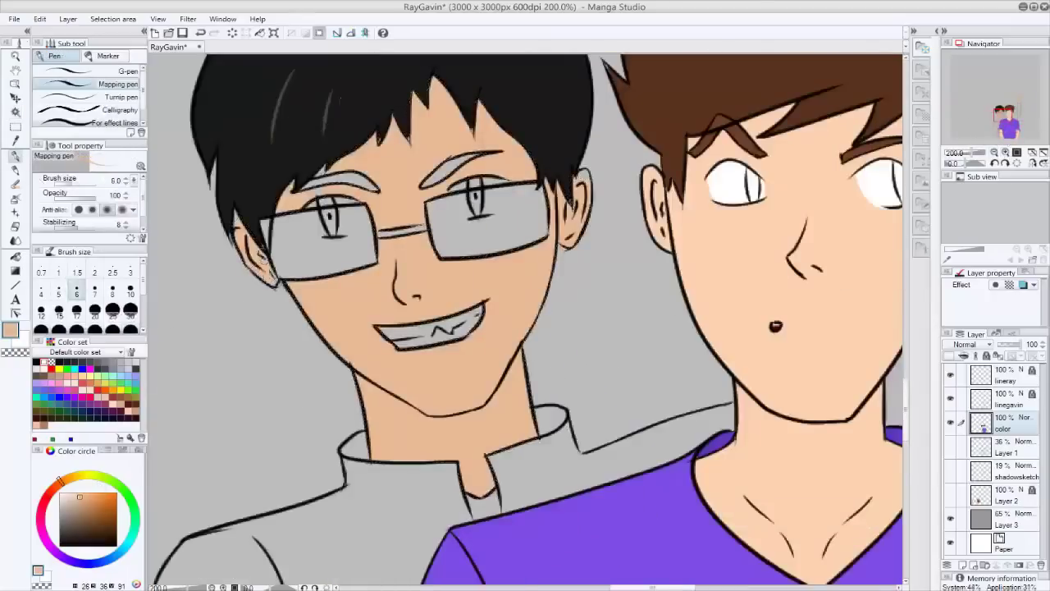
scroll(413, 367, "up", 2)
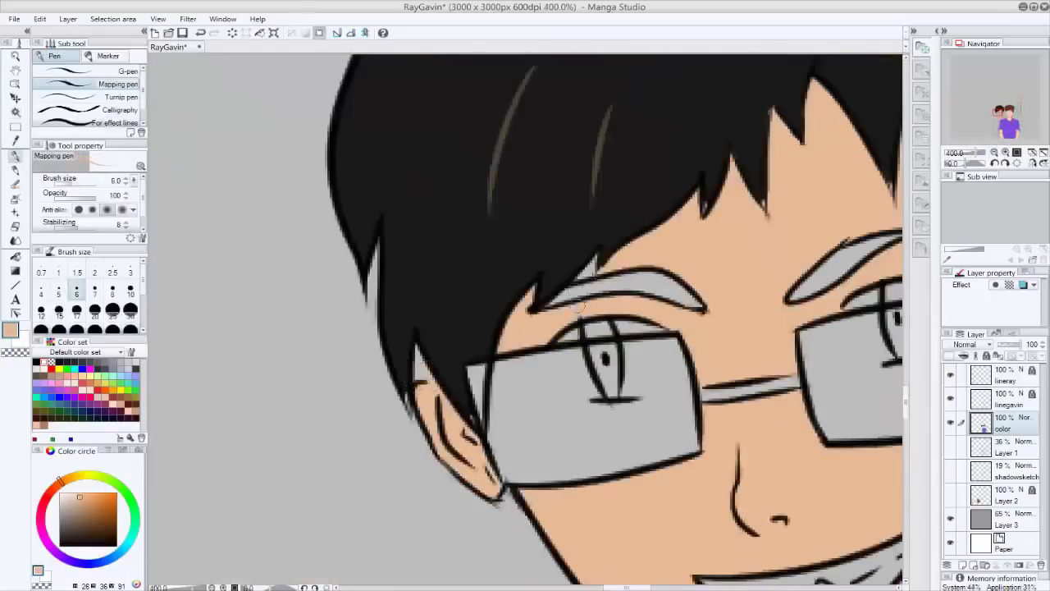
mouse_move(526, 328)
left_mouse_down()
mouse_move(197, 492)
mouse_move(263, 312)
mouse_move(334, 401)
left_mouse_up()
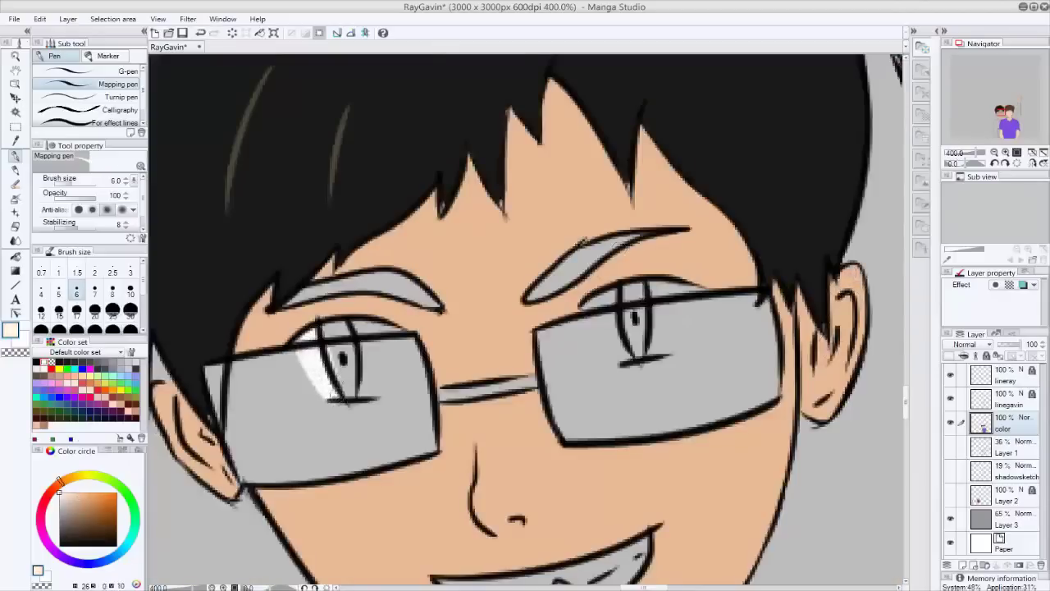
left_click_drag(345, 344, 338, 398)
mouse_move(394, 341)
left_mouse_down()
mouse_move(389, 375)
mouse_move(386, 352)
left_mouse_up()
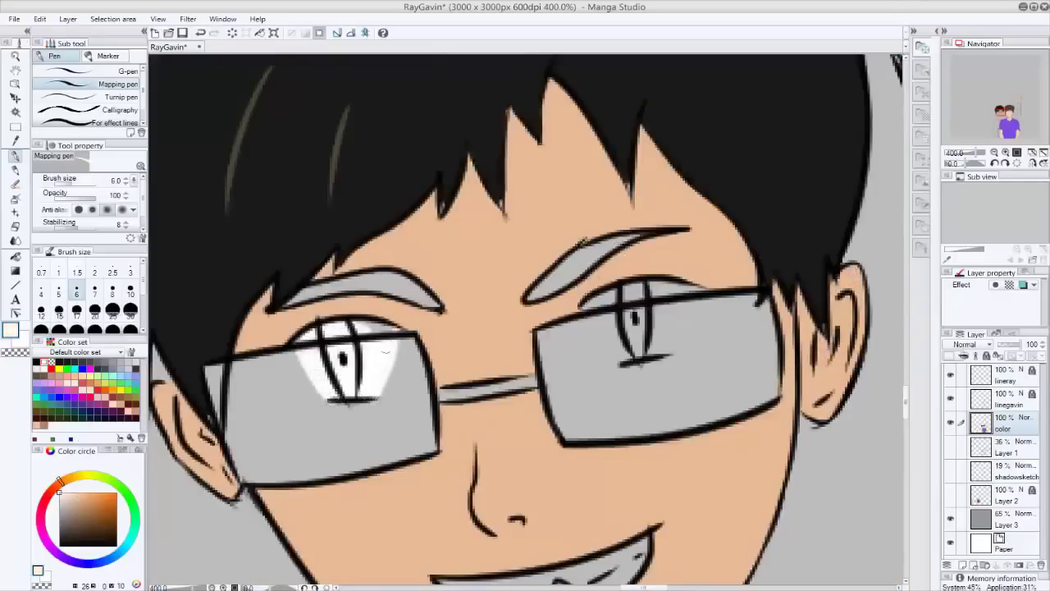
left_click_drag(588, 299, 614, 358)
mouse_move(657, 300)
left_mouse_down()
mouse_move(689, 322)
mouse_move(661, 305)
mouse_move(672, 321)
left_mouse_up()
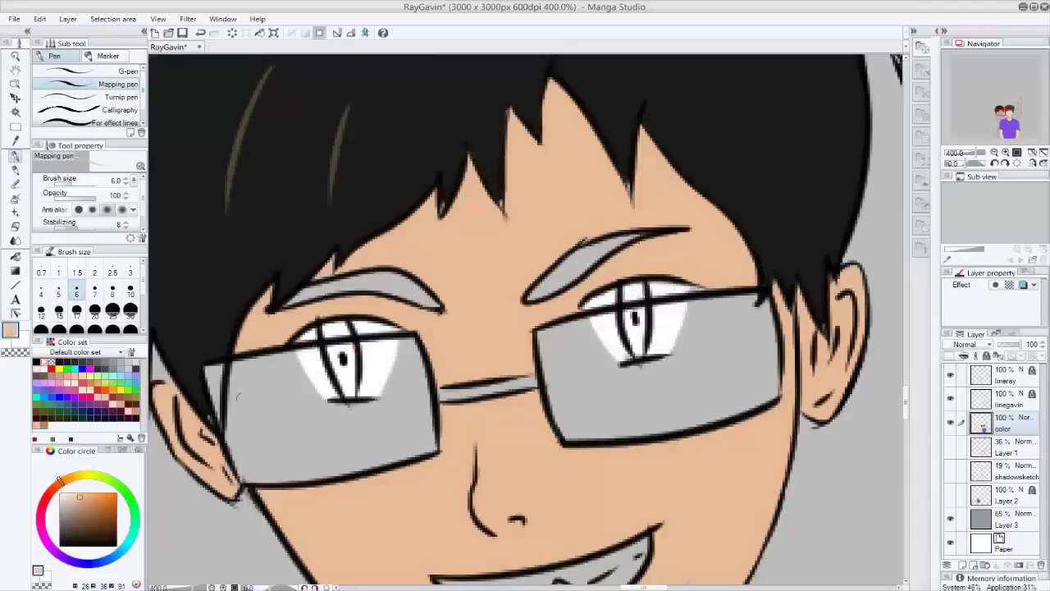
- Fill the skin areas inside both glasses lenses with tan around the eyes and clear the selection
left_click(130, 310)
left_click_drag(259, 435, 258, 360)
key("w")
left_click(353, 427)
left_click(698, 386, "shift")
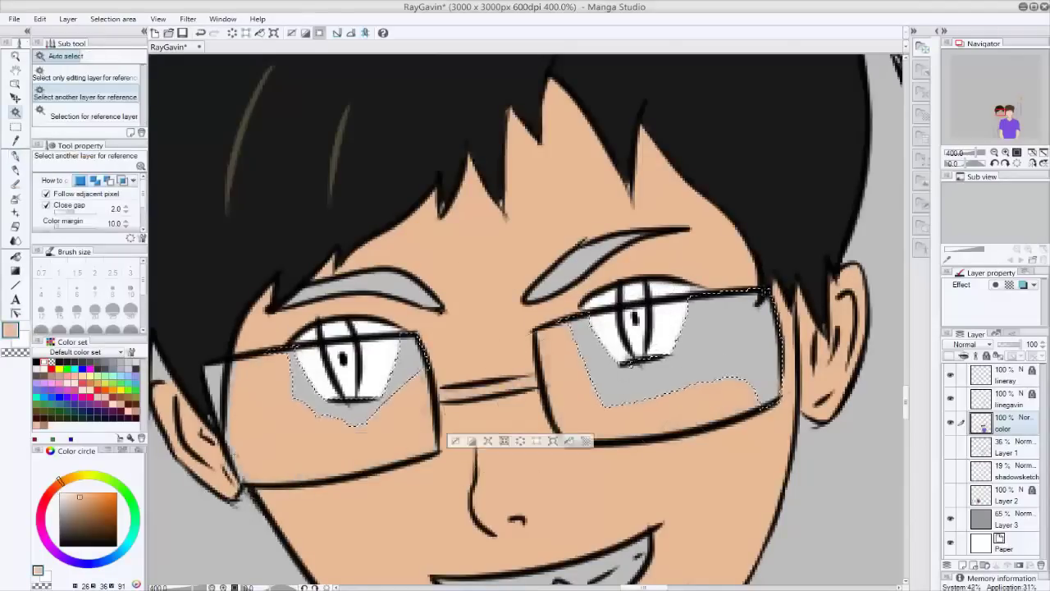
left_click(246, 426, "shift")
key("p")
key("alt+BackSpace")
key("ctrl+d")
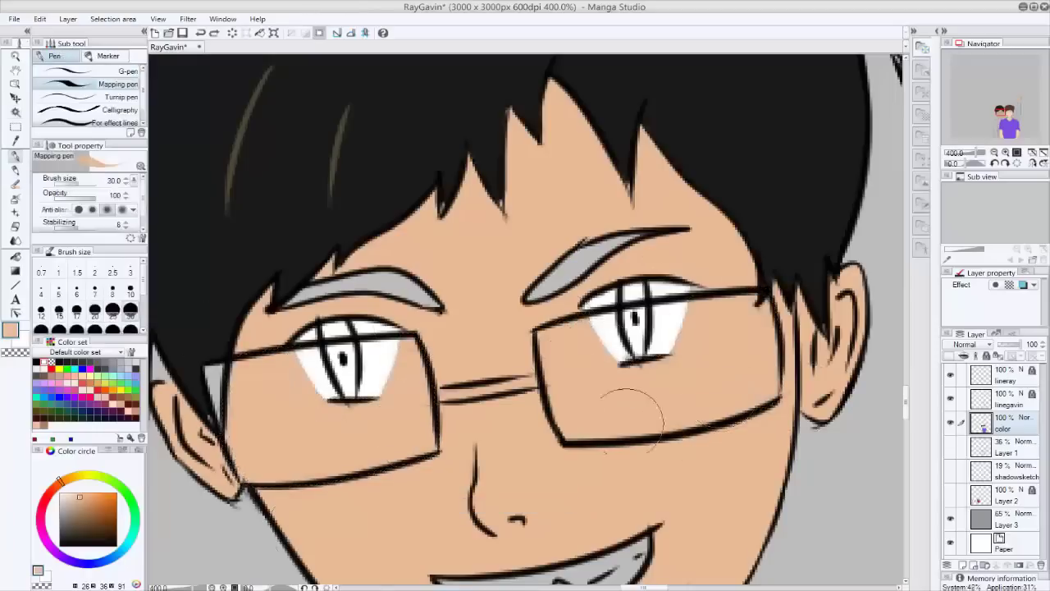
- Fill both eyebrows of the figure with glasses with near-black
key("x")
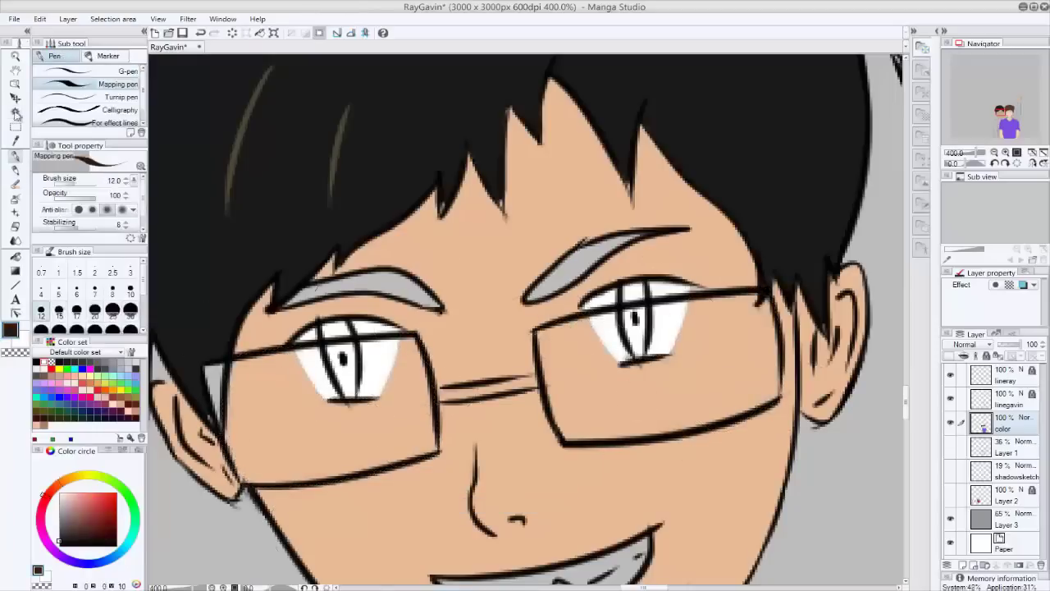
key("g")
left_click(353, 291)
left_click(583, 246)
- Paint the hair gap at the outer corner of the glasses near-black with the Mapping pen at brush size 6
key("p")
key("x")
key("x")
key("bracketleft")
key("bracketleft")
key("bracketleft")
key("bracketleft")
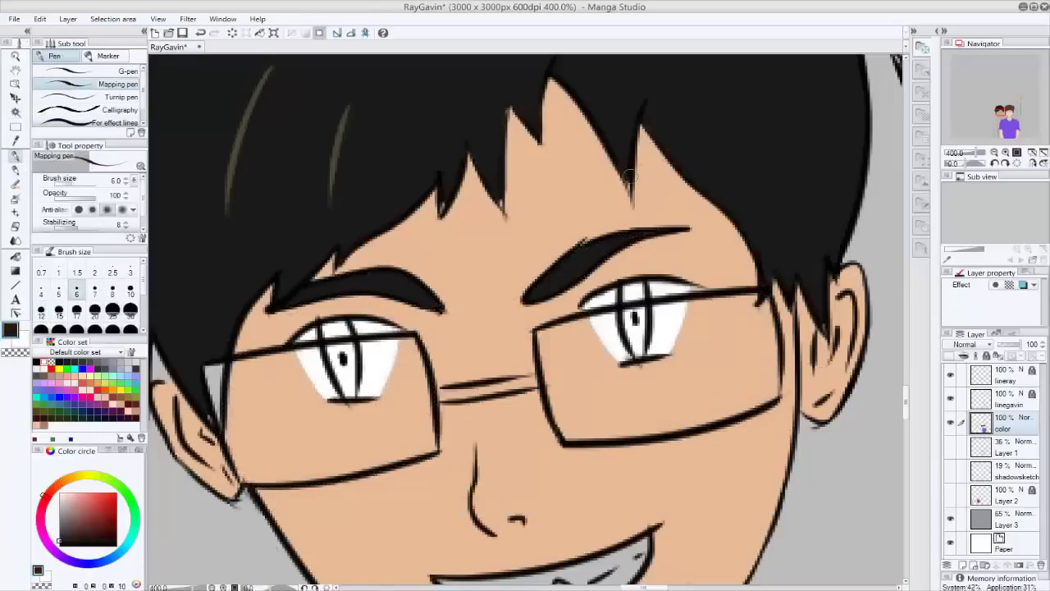
mouse_move(215, 365)
left_mouse_down()
mouse_move(215, 423)
mouse_move(209, 409)
left_mouse_up()
- Paint the teeth in the glasses-wearing figure's grin white
key("c")
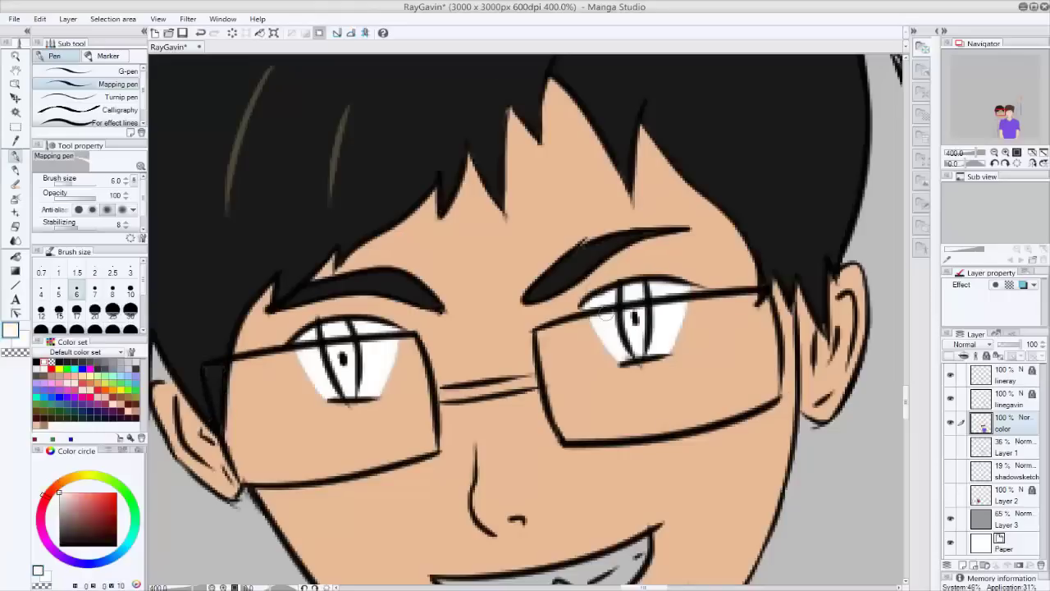
mouse_move(303, 371)
left_mouse_down()
mouse_move(345, 338)
mouse_move(353, 125)
left_mouse_up()
mouse_move(491, 337)
left_mouse_down()
mouse_move(534, 362)
mouse_move(632, 345)
mouse_move(692, 310)
mouse_move(624, 324)
left_mouse_up()
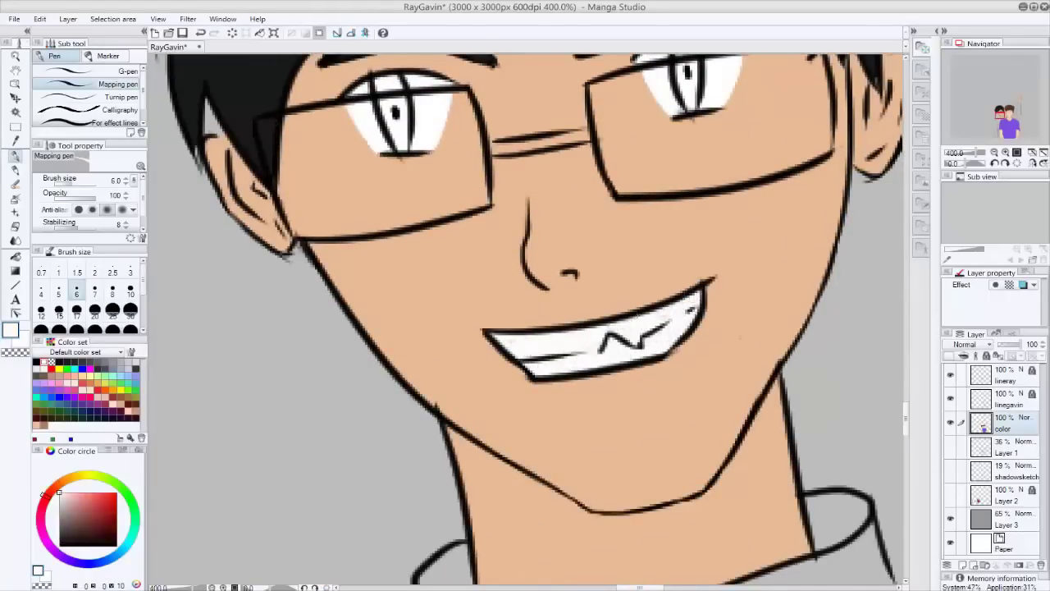
- Color the glasses-wearing figure's jacket and raised sleeve dark grey, and the raised hand tan
key("ctrl+alt+0")
key("w")
left_click_drag(525, 410, 408, 170)
key("g")
left_click(394, 246)
key("p")
left_click(76, 293)
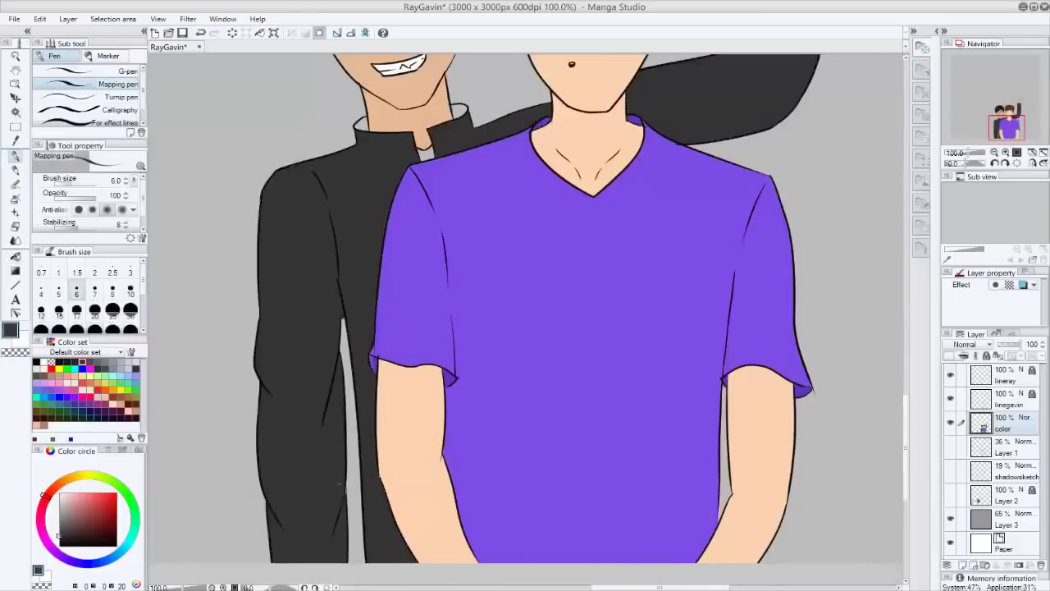
left_click_drag(296, 167, 241, 438)
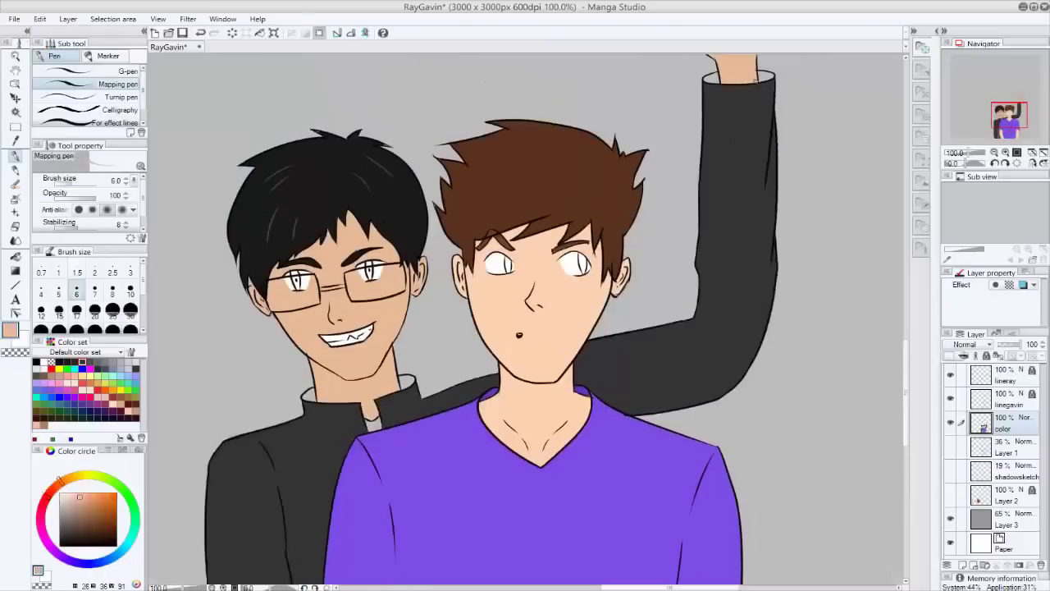
- Color the jacket's inner collar dark grey and the shirt visible in its opening red, and clear the selection
key("w")
key("p")
key("ctrl+d")
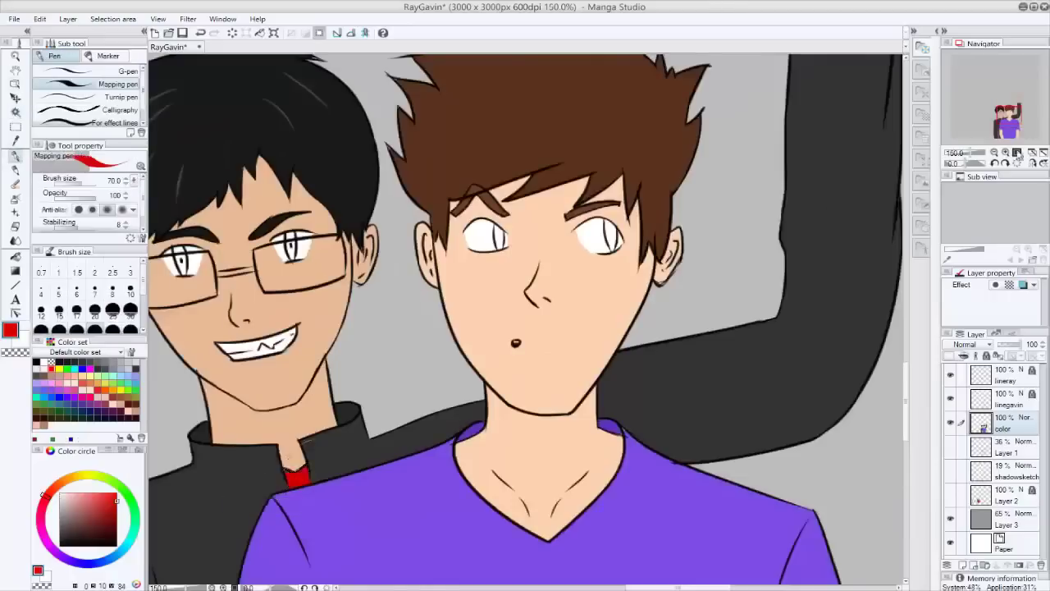
- Select the irises of the figure with glasses and paint them dark brown with the Mapping pen
key("ctrl+minus")
scroll(525, 329, "up", 3)
key("ctrl+plus")
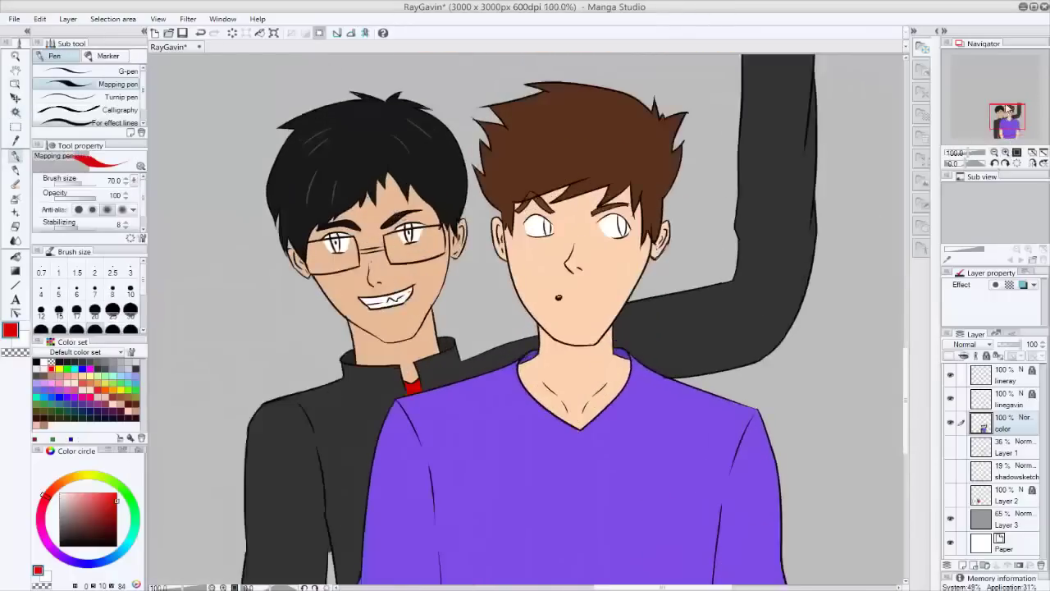
key("ctrl+minus")
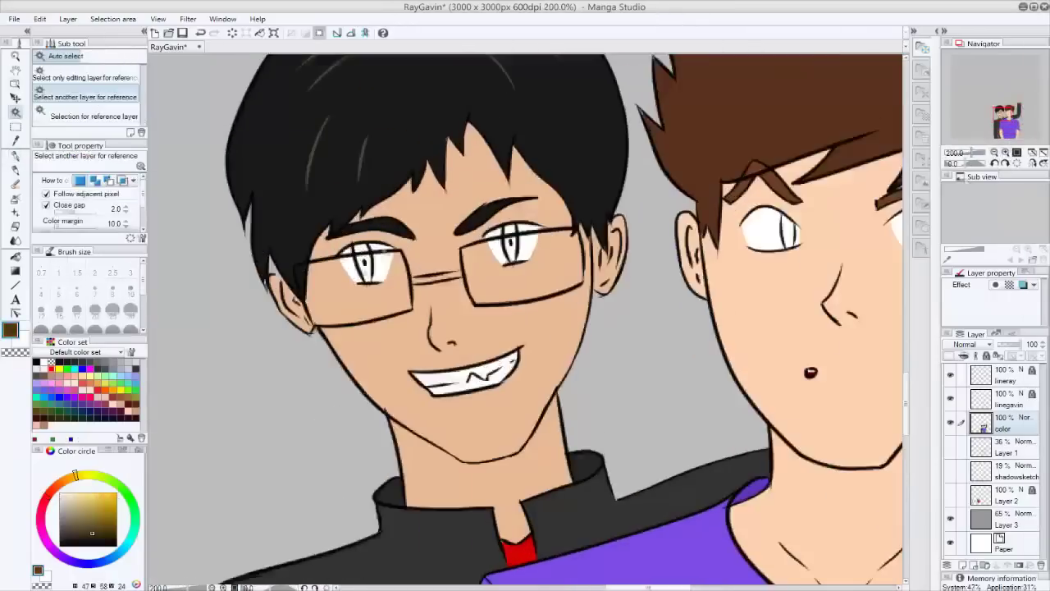
left_click(363, 256)
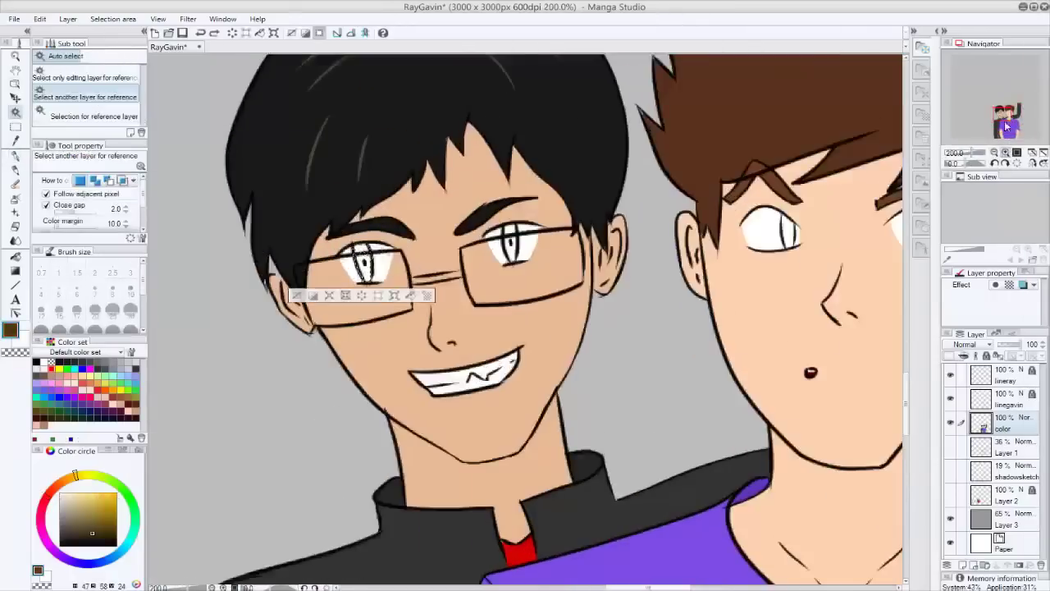
key("ctrl+plus")
key("p")
left_click_drag(456, 327, 472, 387)
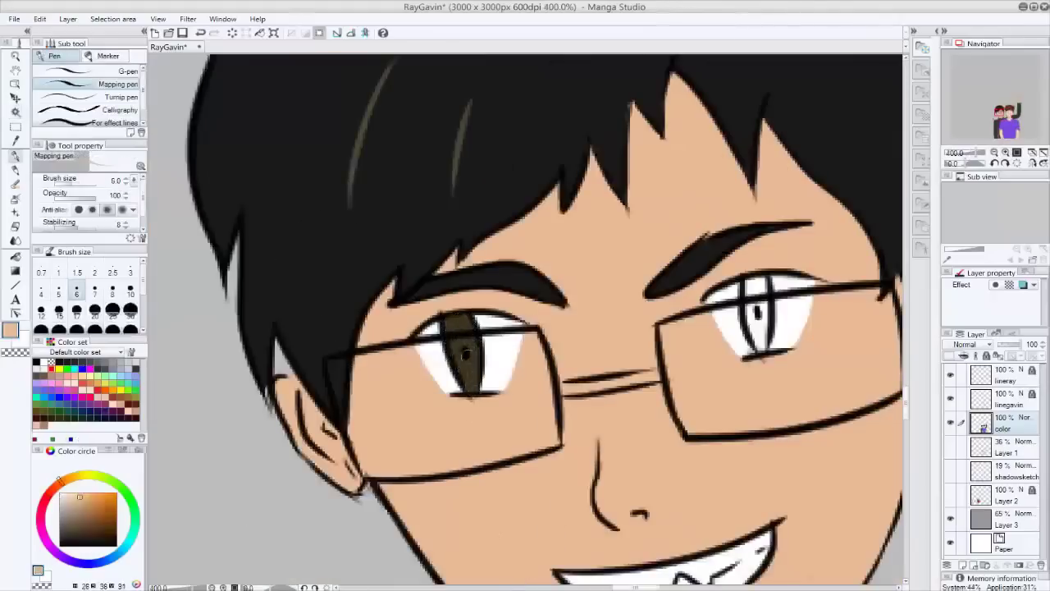
left_click_drag(759, 277, 762, 348)
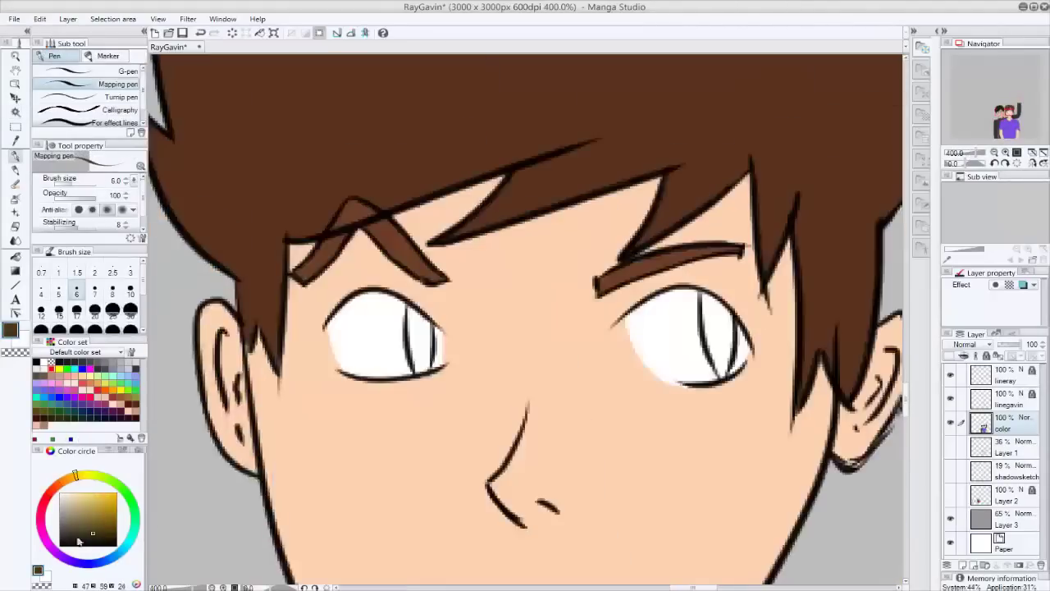
- Paint the brown-haired figure's irises black with the Mapping pen on the color layer
left_click_drag(414, 365, 420, 325)
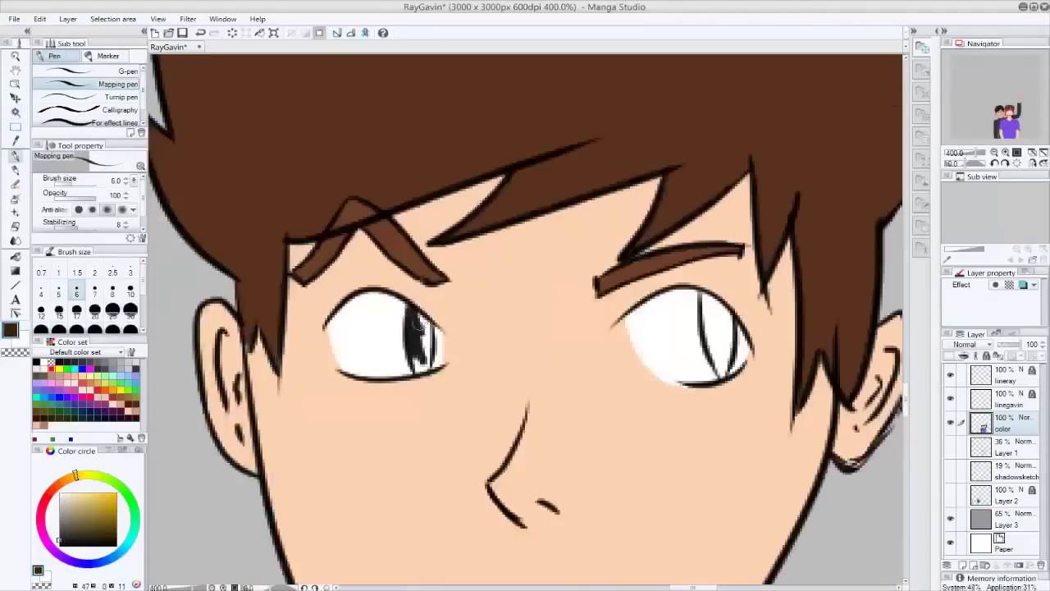
left_click_drag(702, 301, 712, 369)
left_click_drag(720, 315, 728, 374)
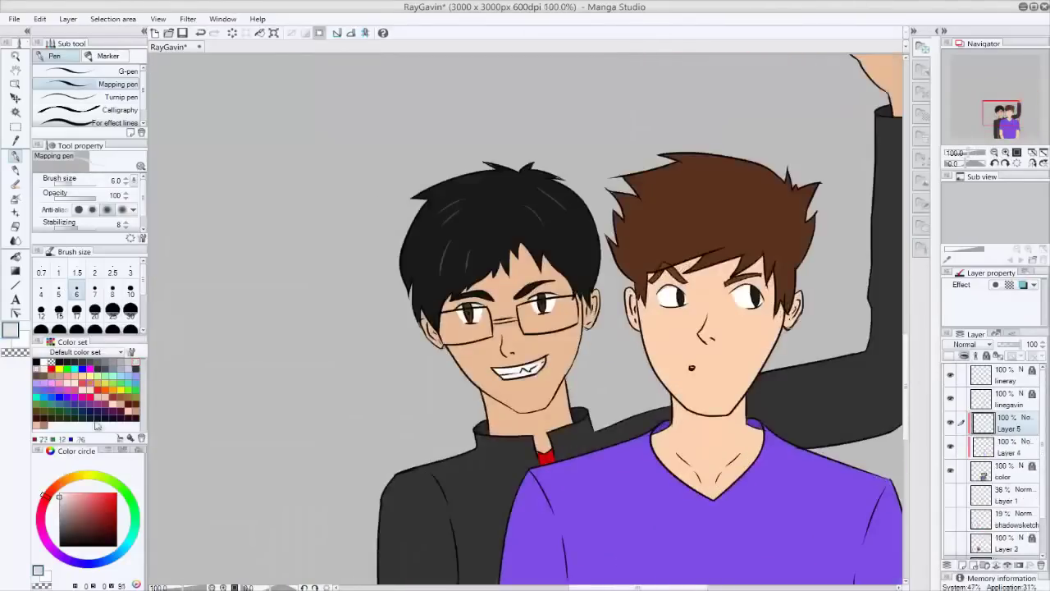
- Select both lenses of the glasses, fill them pale yellow on Layer 5 at 30% opacity, and clear the selection
left_click(96, 425)
key("w")
left_click(546, 316)
scroll(546, 316, "up", 2)
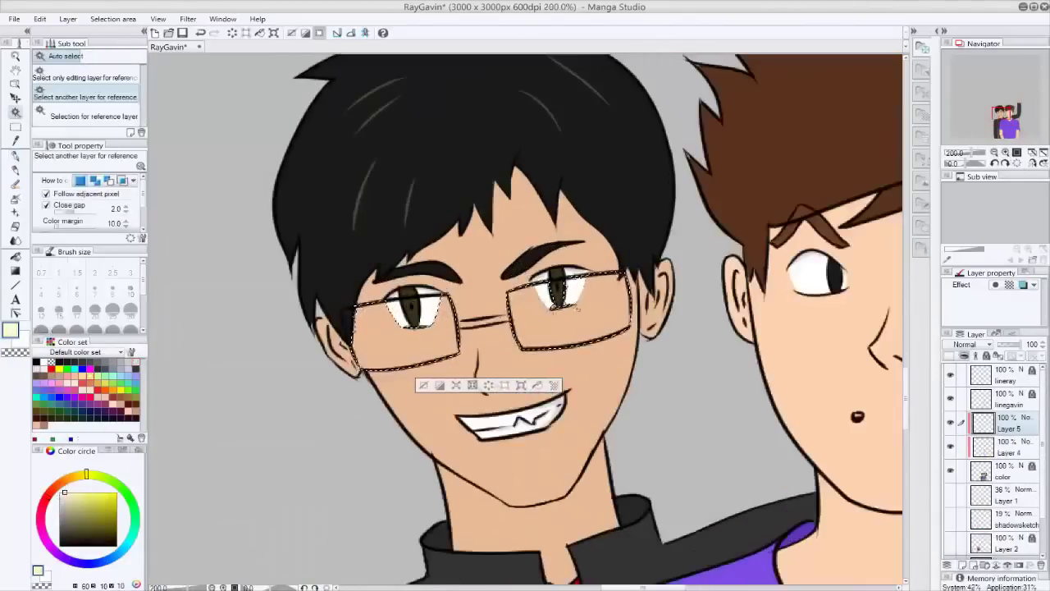
left_click(413, 310, "shift")
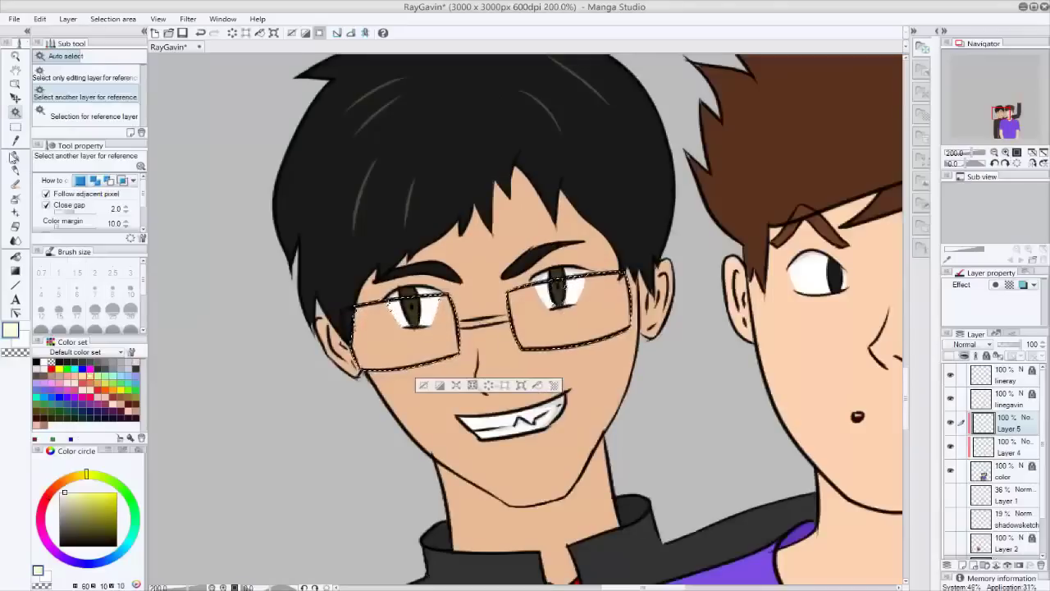
key("alt+Delete")
key("ctrl+d")
key("p")
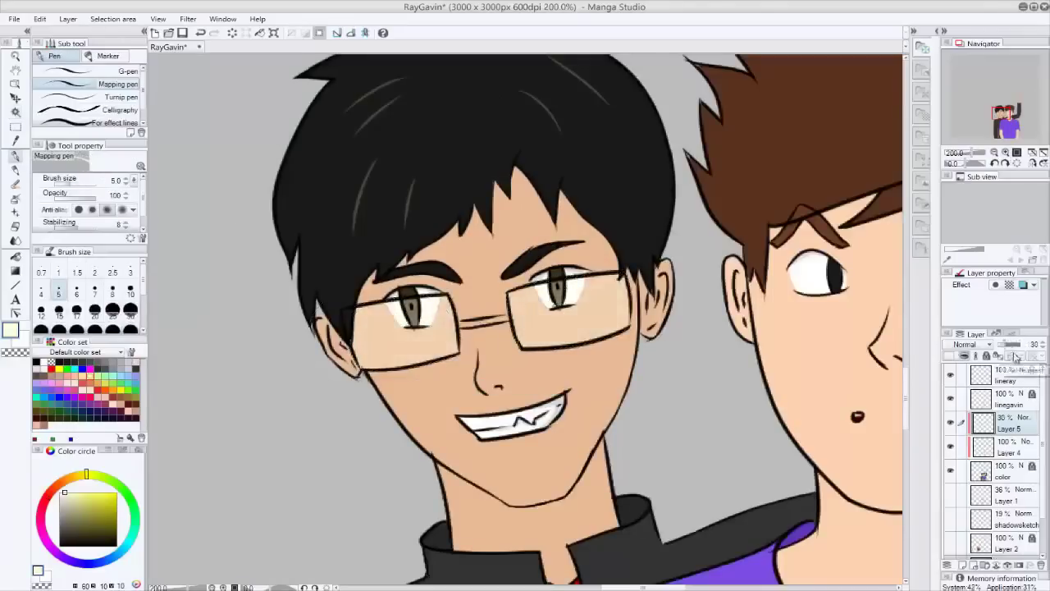
- Reselect the lenses, refill them with dark grey, and lower the opacity of Layer 5 to 49%
key("ctrl+shift+d")
left_click(58, 535)
key("alt+Delete")
key("ctrl+d")
left_click(77, 289)
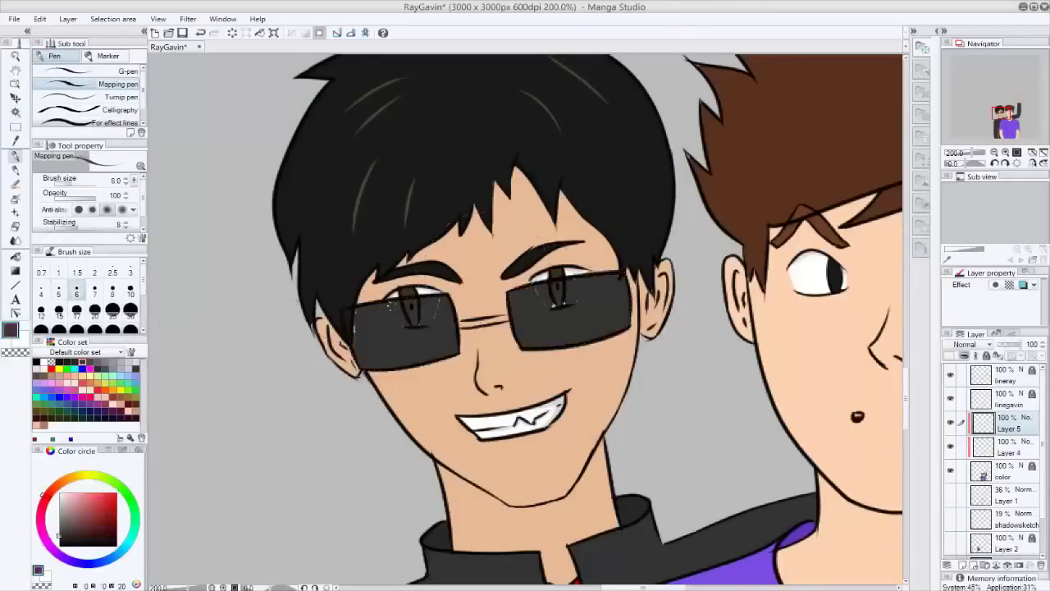
left_click_drag(1020, 344, 1009, 344)
- Touch up the thin gaps in the lens tint around the eyes and set the opacity of Layer 5 to 51%
left_click(1003, 470)
key("ctrl+plus")
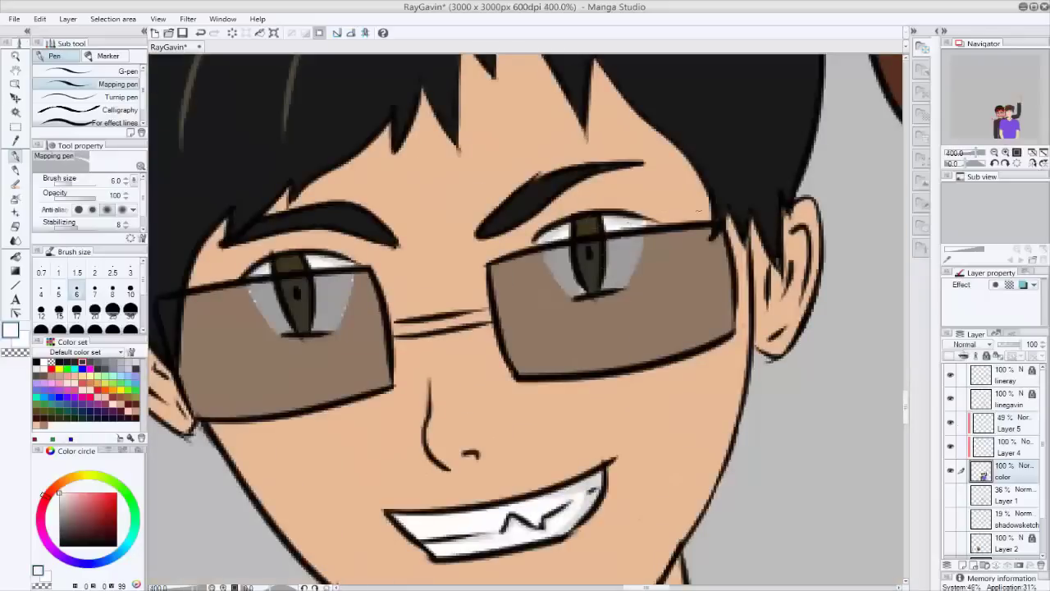
left_click(1005, 447)
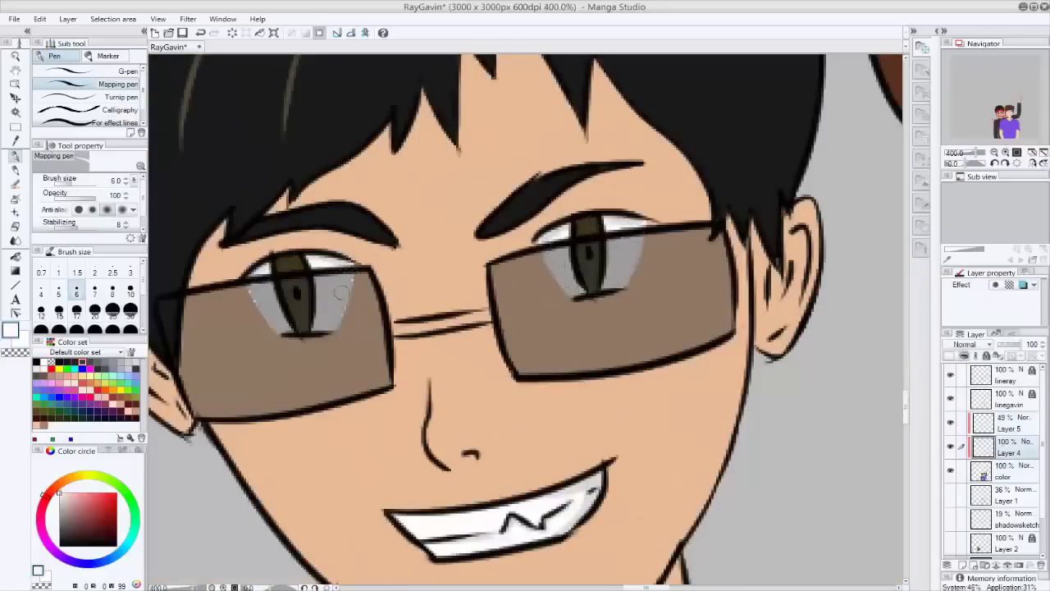
left_click(351, 275, "alt")
left_click(261, 302, "alt")
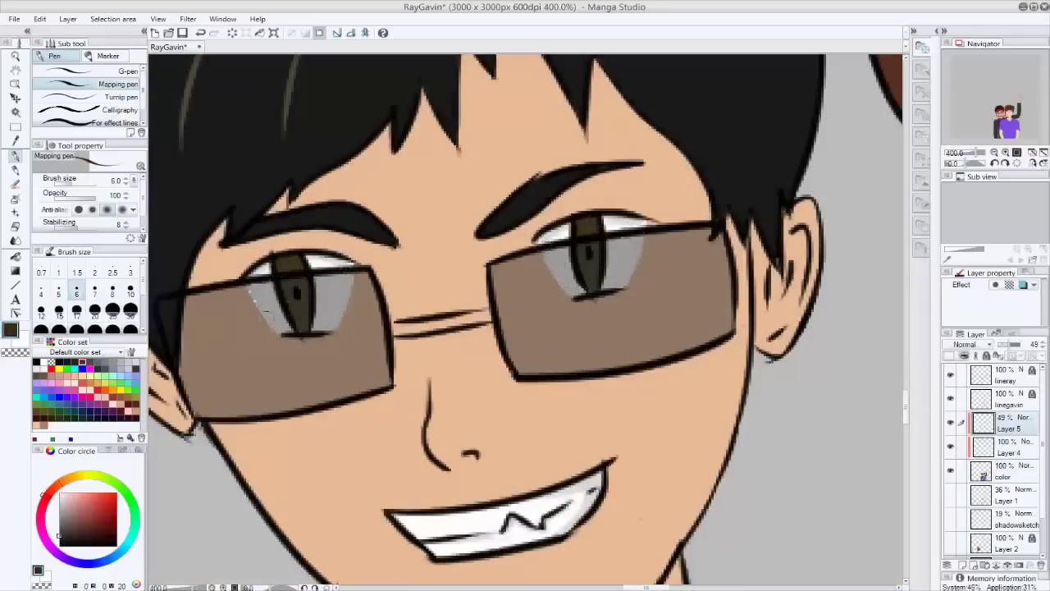
scroll(544, 266, "down", 5)
scroll(545, 279, "up", 2)
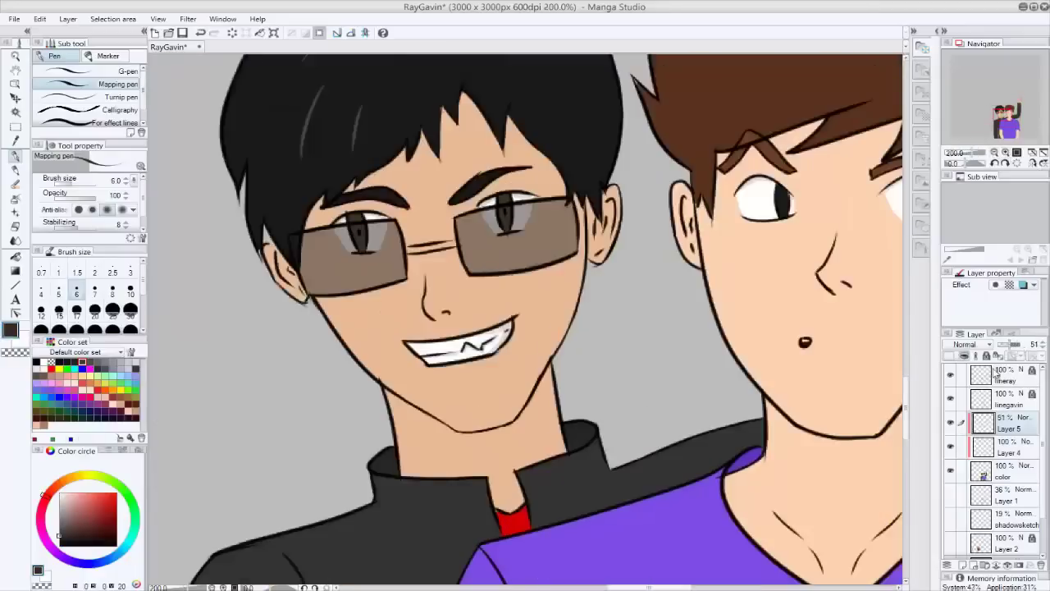
- Lock Layer 5 with the lens tint and move the shadowsketch layer above the line art layers
key("alt+]")
key("alt+]")
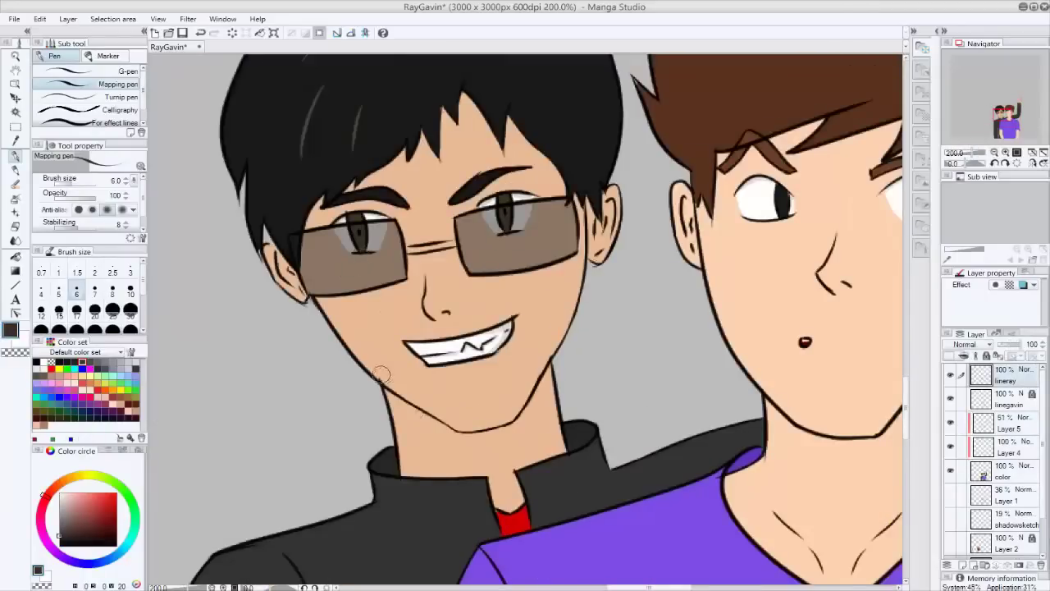
scroll(382, 373, "down", 4)
key("alt+[")
key("alt+[")
key("alt+[")
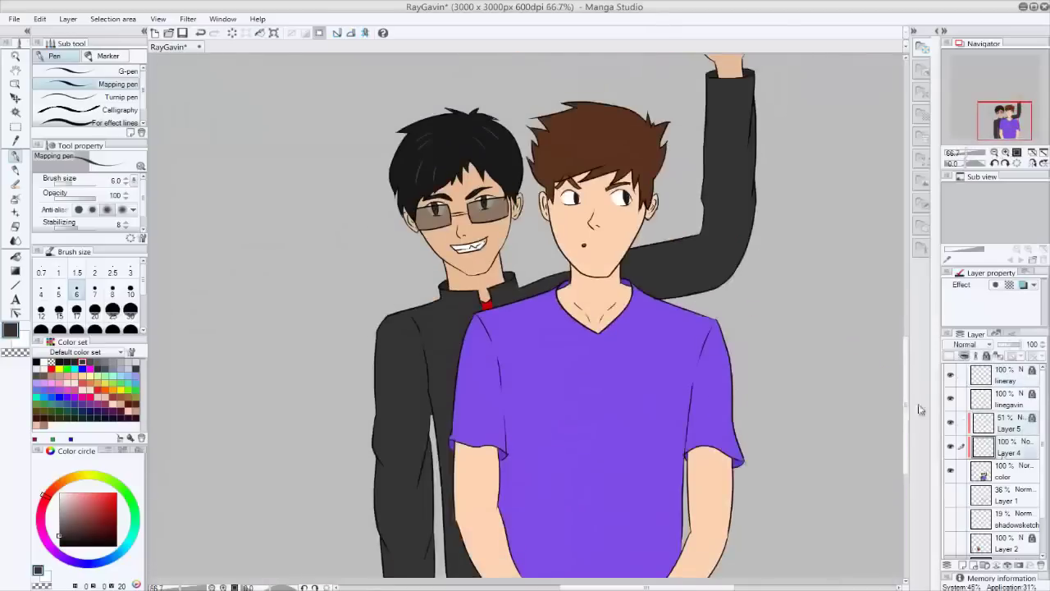
left_click(103, 509)
left_click_drag(960, 526, 965, 369)
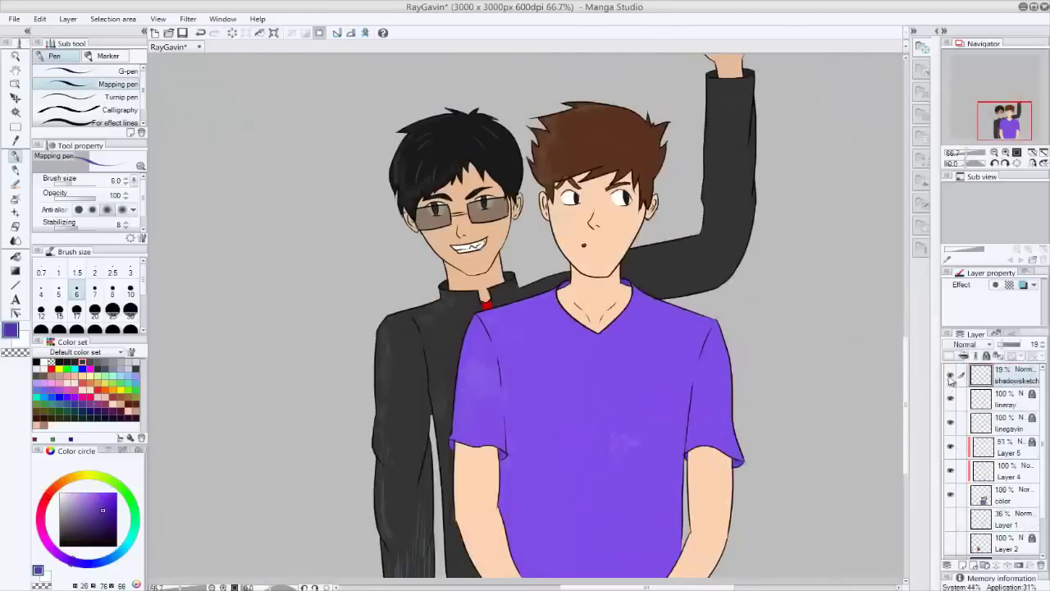
- Paint a curved brownish-tan shadow under the brown-haired figure's chin on Layer 4 and fill it in
scroll(527, 318, "up", 3)
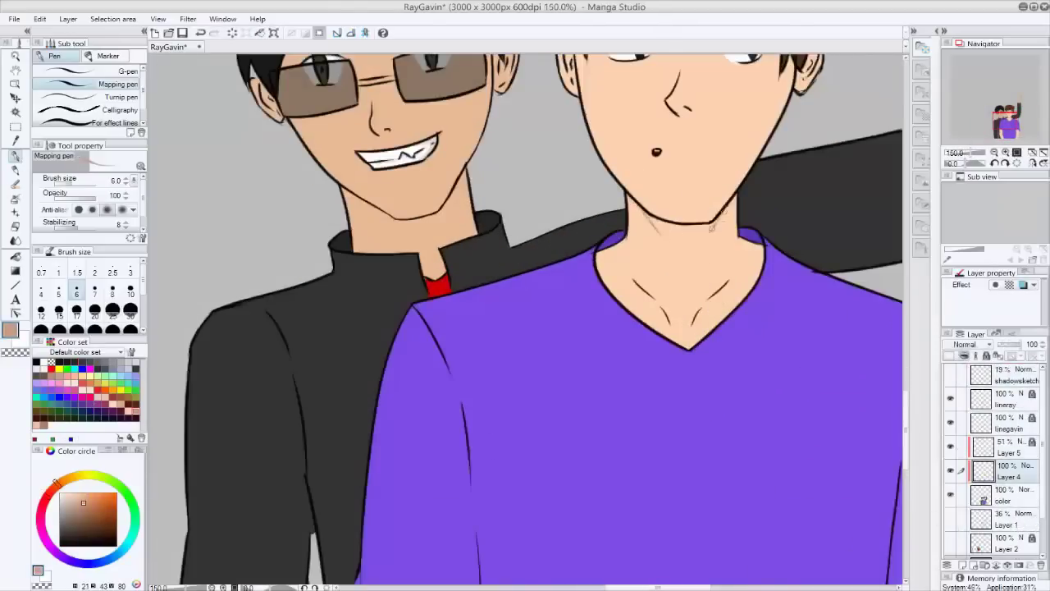
scroll(712, 228, "up", 3)
left_click_drag(374, 185, 437, 263)
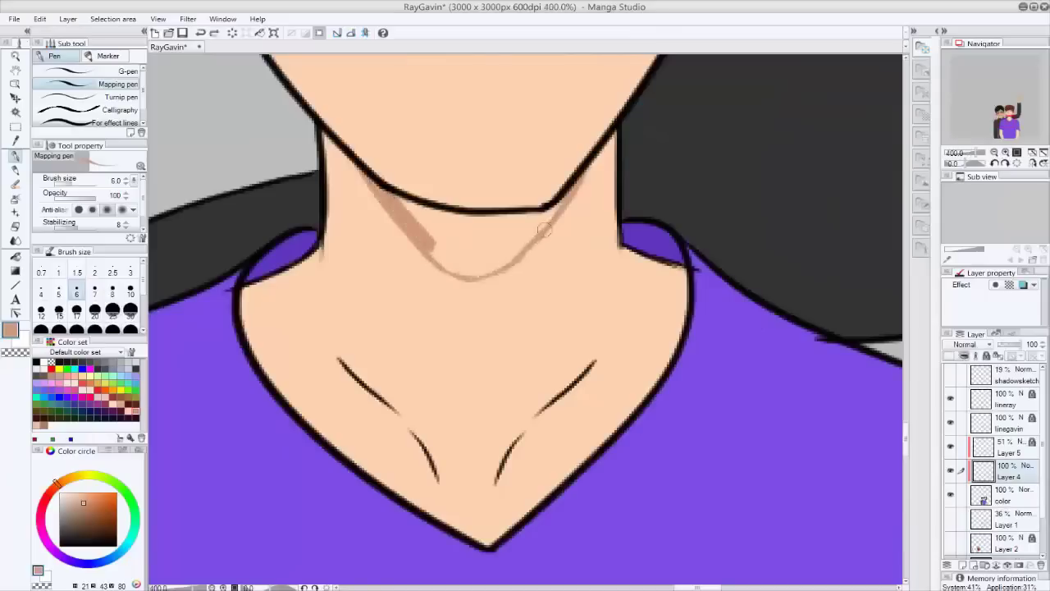
key("g")
left_click(460, 246)
left_click(525, 238)
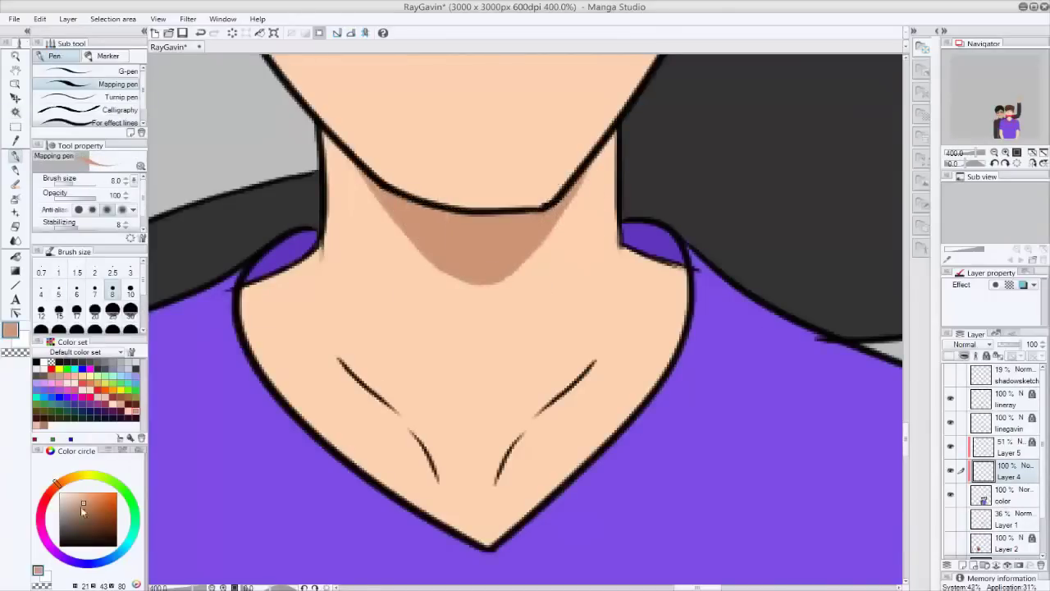
- Set the brush size to 5, add a clipped layer above Layer 4, and name the two layers blending and shadows
left_click(58, 289)
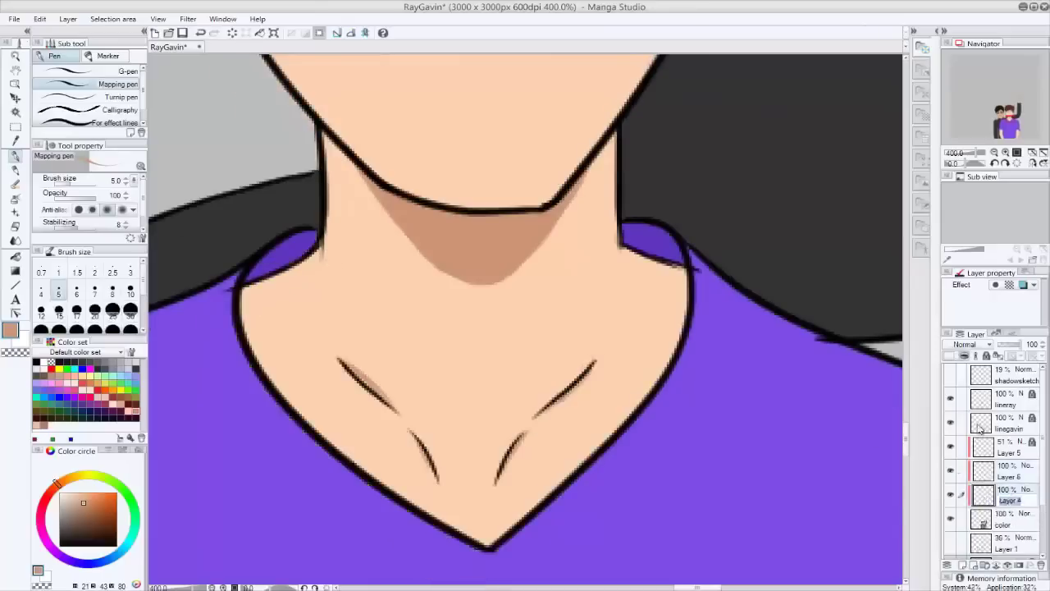
type("bie")
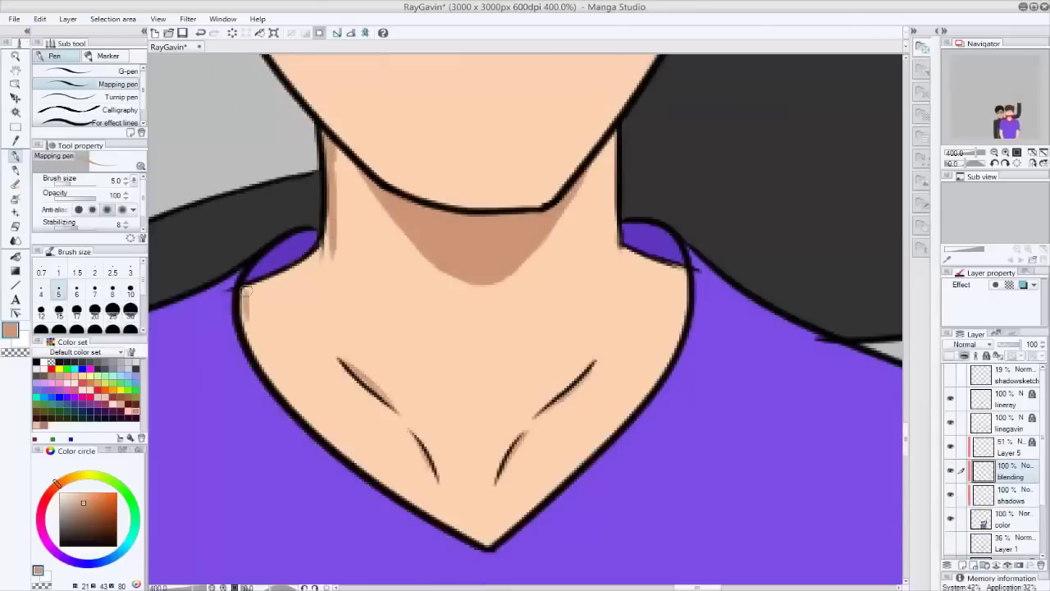
- Shade the left side of the brown-haired figure's neck and collar opening on the blending layer, softening it with Color mixing and Blur
mouse_move(245, 289)
left_mouse_down()
mouse_move(295, 411)
mouse_move(328, 246)
left_mouse_up()
key("b")
mouse_move(336, 181)
left_mouse_down()
mouse_move(271, 283)
mouse_move(312, 394)
left_mouse_up()
key("j")
mouse_move(340, 147)
left_mouse_down()
mouse_move(341, 209)
mouse_move(312, 282)
mouse_move(287, 402)
left_mouse_up()
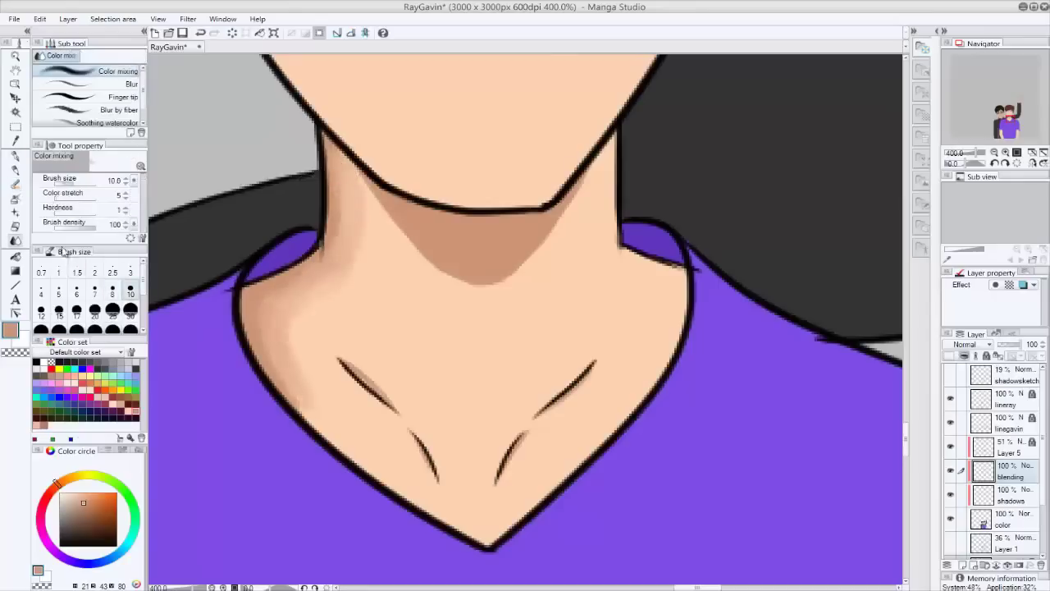
key("j")
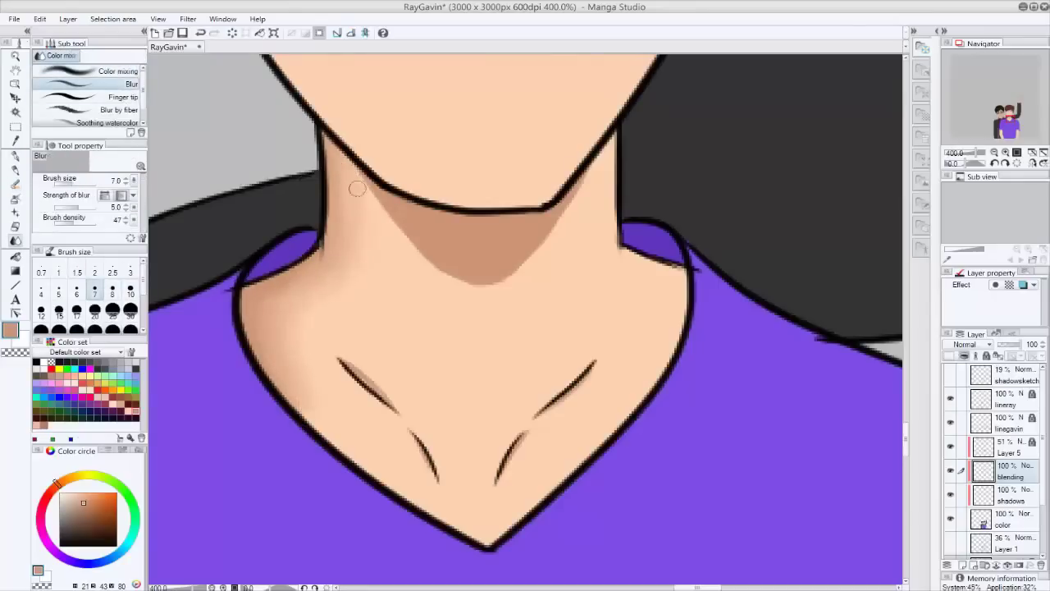
- Show the shadowsketch layer and try it at 46% opacity
key("ctrl+0")
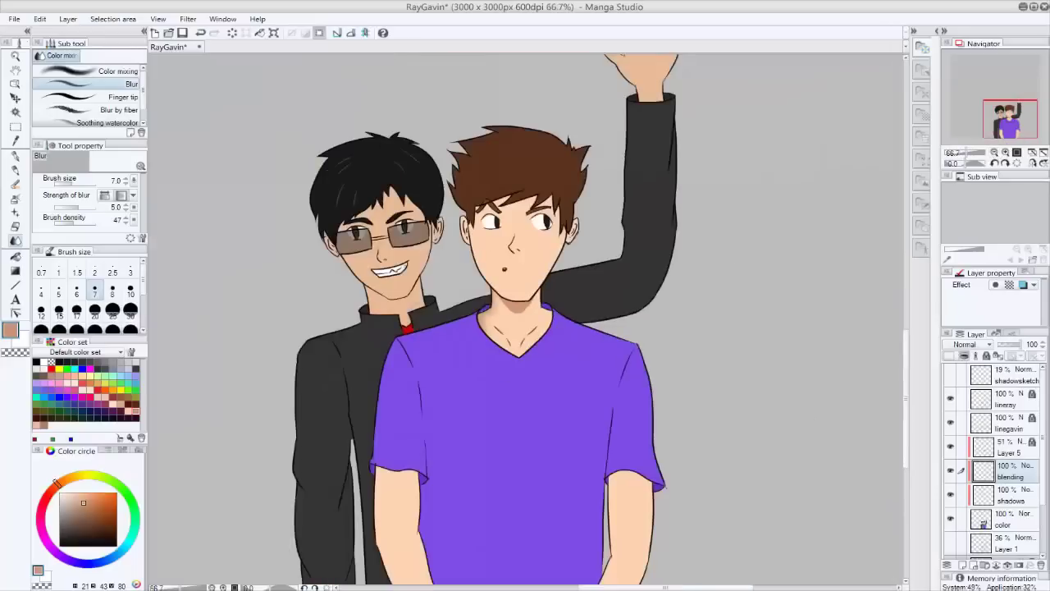
key("alt+bracketleft")
scroll(493, 279, "up", 5)
key("ctrl+z")
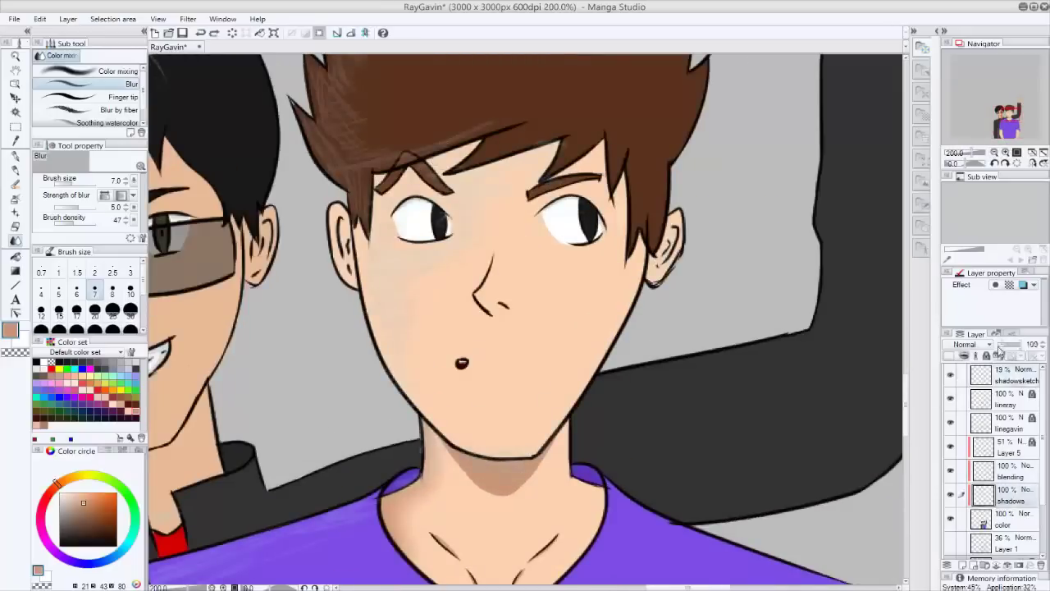
key("ctrl+y")
key("p")
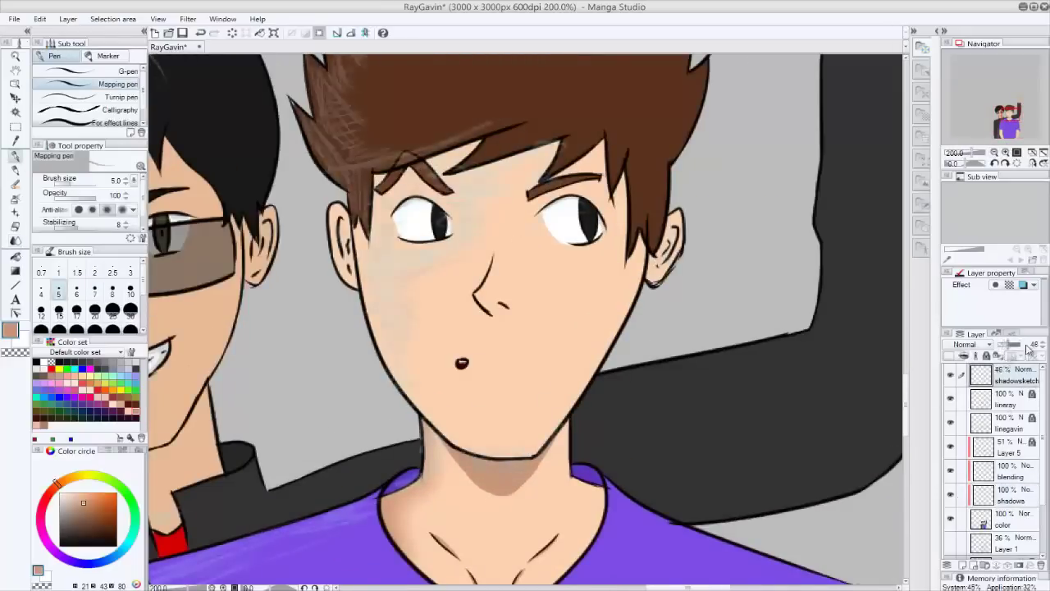
- Select the brown-haired figure's face and paint tan hair shadows across the forehead and temple on the shadows layer with brush size 7
scroll(525, 164, "up", 2)
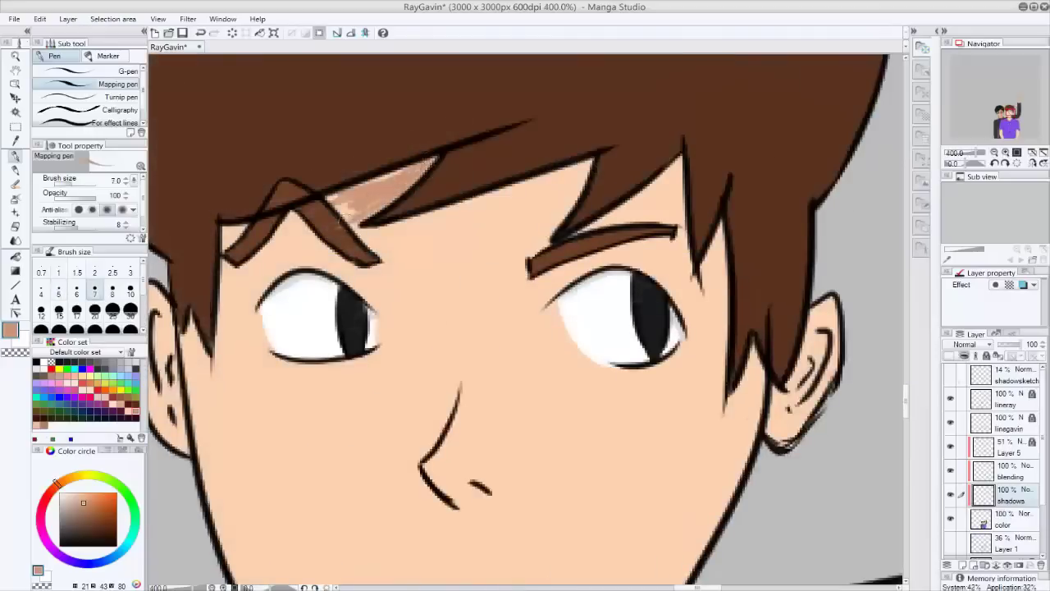
key("w")
left_click(362, 314)
key("p")
mouse_move(328, 221)
left_mouse_down()
mouse_move(386, 180)
mouse_move(588, 197)
mouse_move(607, 164)
left_mouse_up()
mouse_move(451, 195)
left_mouse_down()
mouse_move(663, 201)
mouse_move(710, 362)
mouse_move(751, 385)
left_mouse_up()
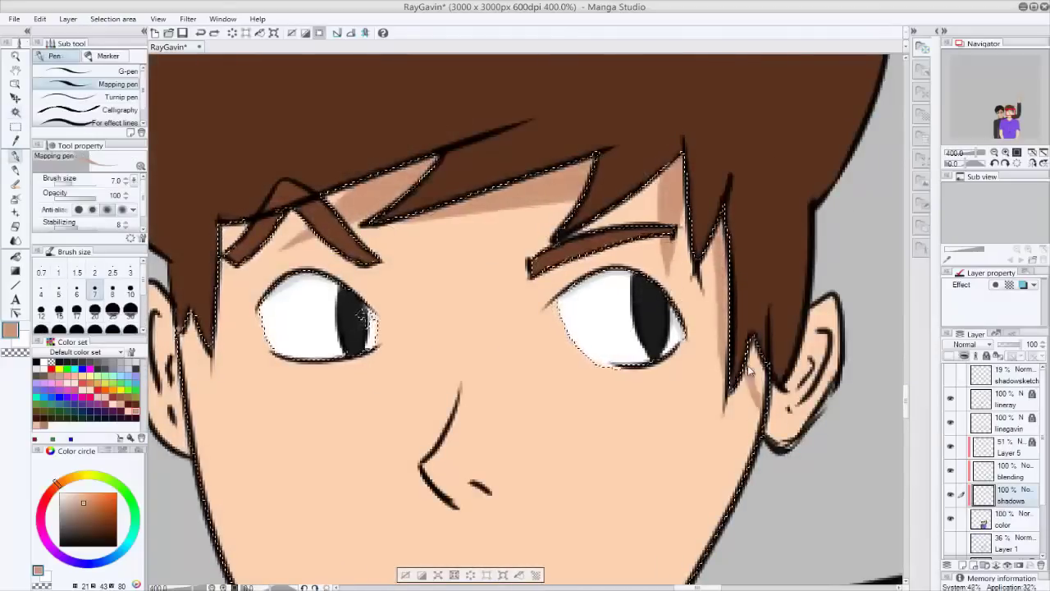
- Clear the selection and add a clipped layer named beard above the blending layer
scroll(366, 314, "down", 4)
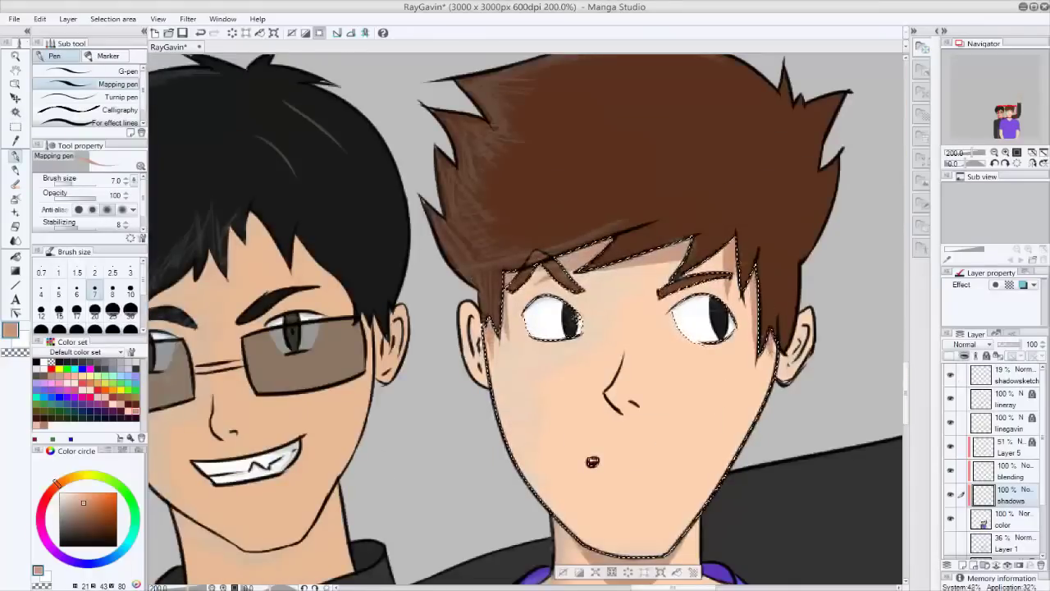
left_click(1009, 475)
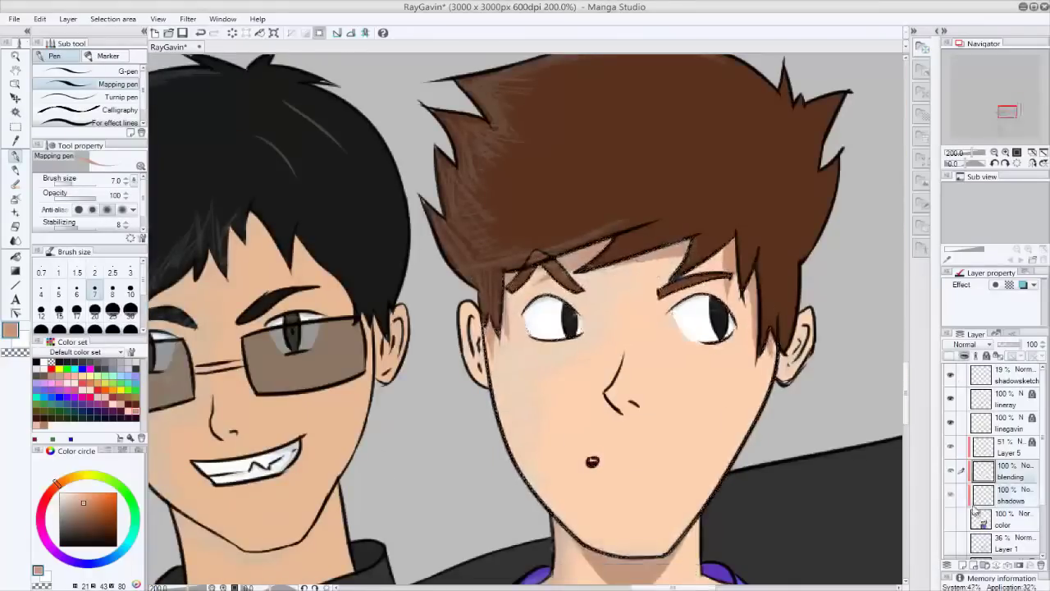
left_click(1005, 153)
left_click(1004, 153)
left_click(1004, 152)
left_click(958, 565)
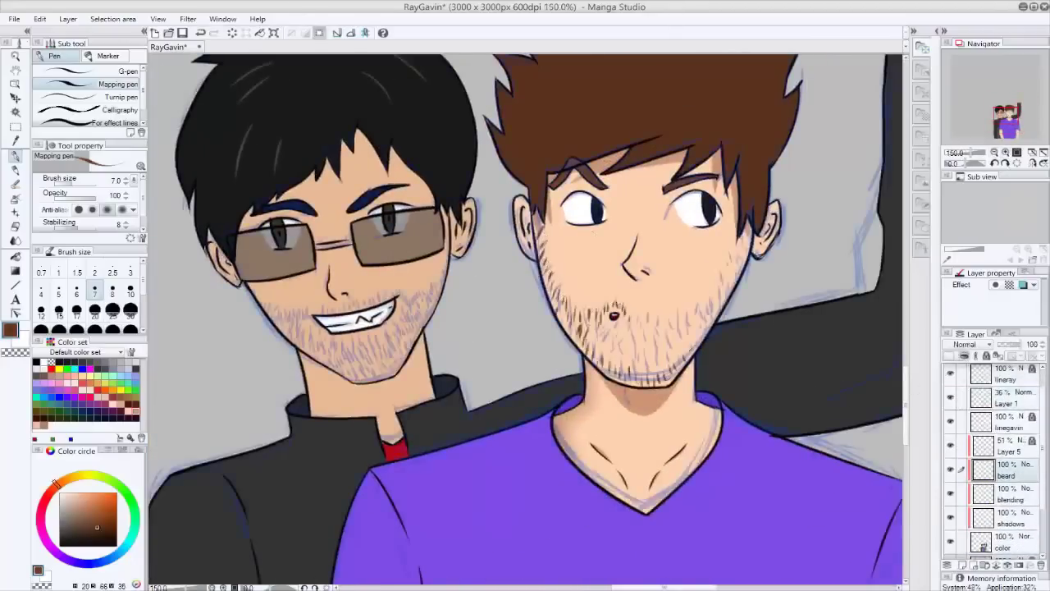
- Draw short dark stubble strokes along both figures' jaws and around their mouths on the beard layer, following the sketch
left_click_drag(719, 309, 712, 325)
left_click_drag(699, 330, 695, 346)
left_click_drag(727, 287, 717, 320)
left_click_drag(754, 238, 748, 259)
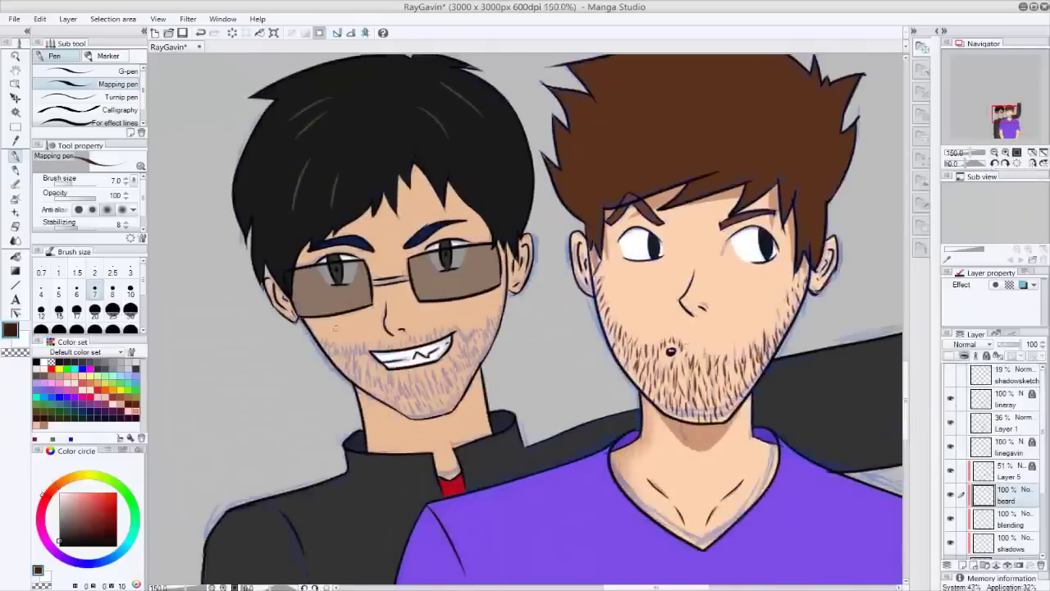
key("ctrl+plus")
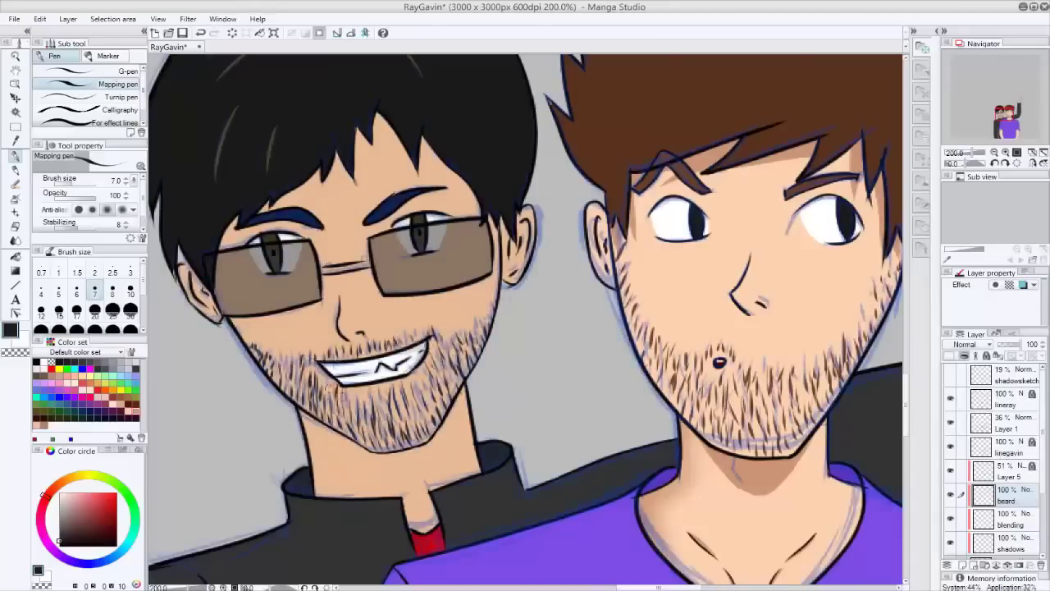
- Hide the Layer 1 sketch and choose a medium tan skin-shadow color
key("ctrl+minus")
key("ctrl+minus")
key("ctrl+minus")
key("ctrl+minus")
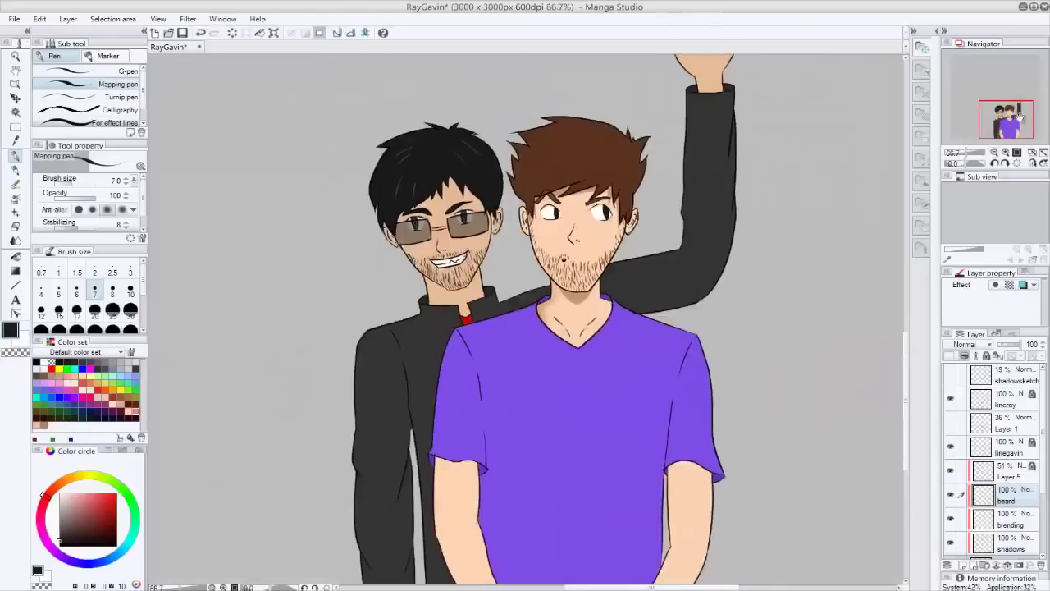
left_click(79, 495)
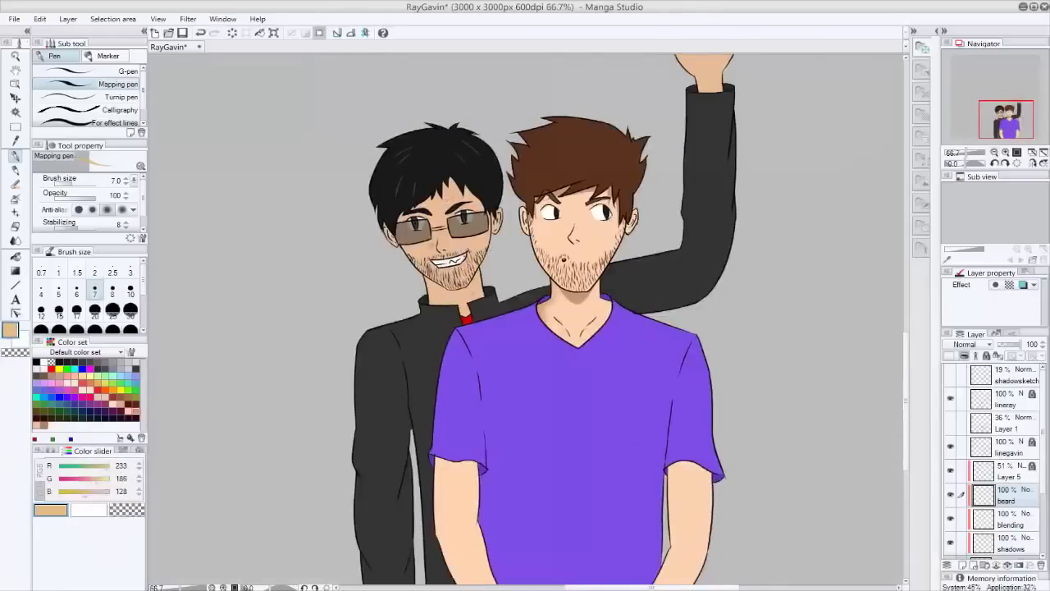
left_click(49, 452)
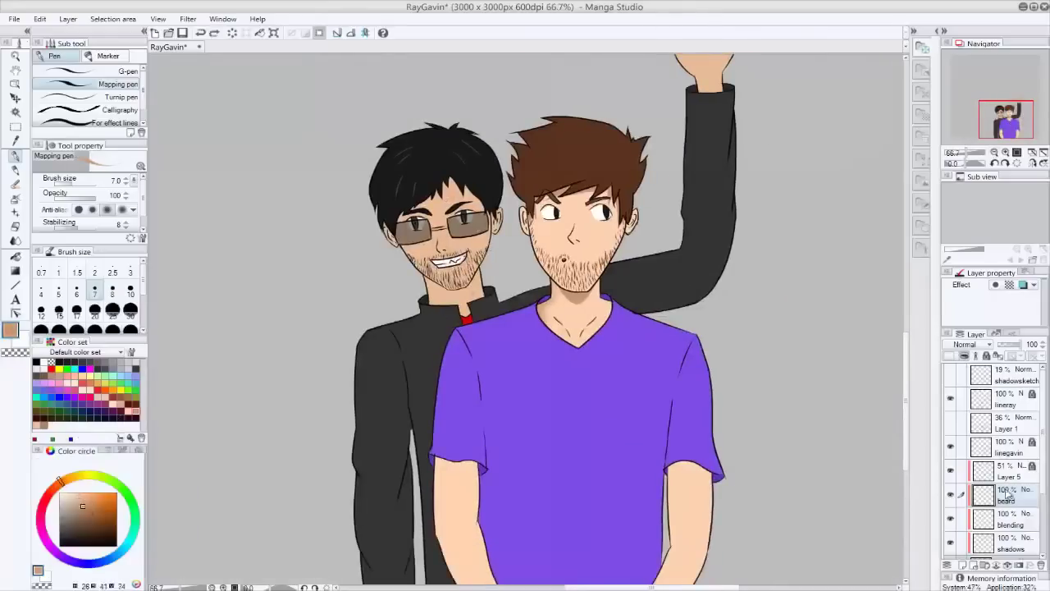
- Select all parts of the dark-haired figure's face with Auto select on the lineray layer, referring only to the editing layer
left_click(1009, 542)
key("ctrl+plus")
key("ctrl+plus")
key("ctrl+plus")
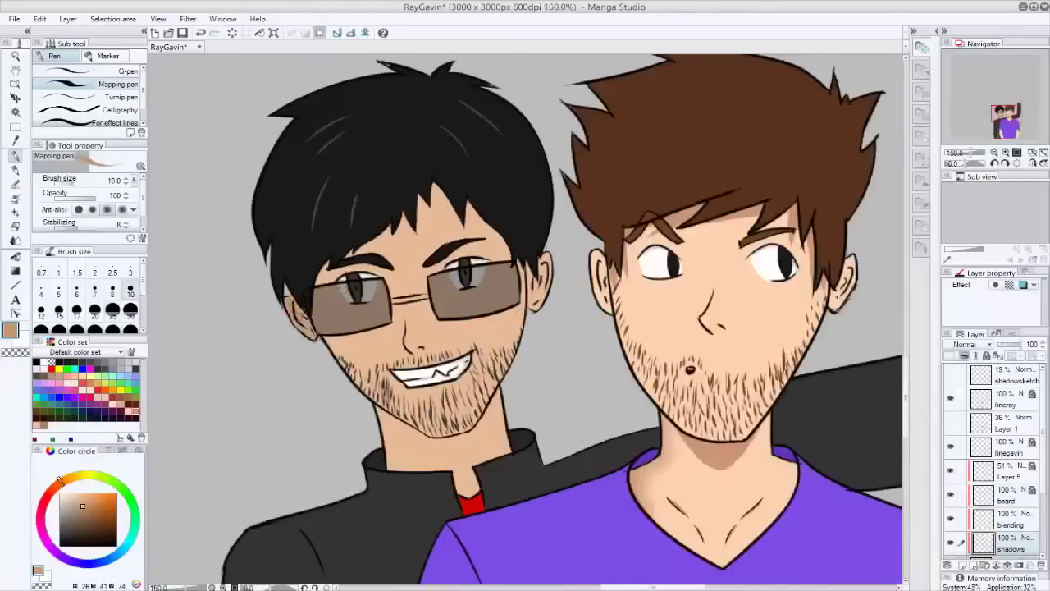
key("ctrl+plus")
key("w")
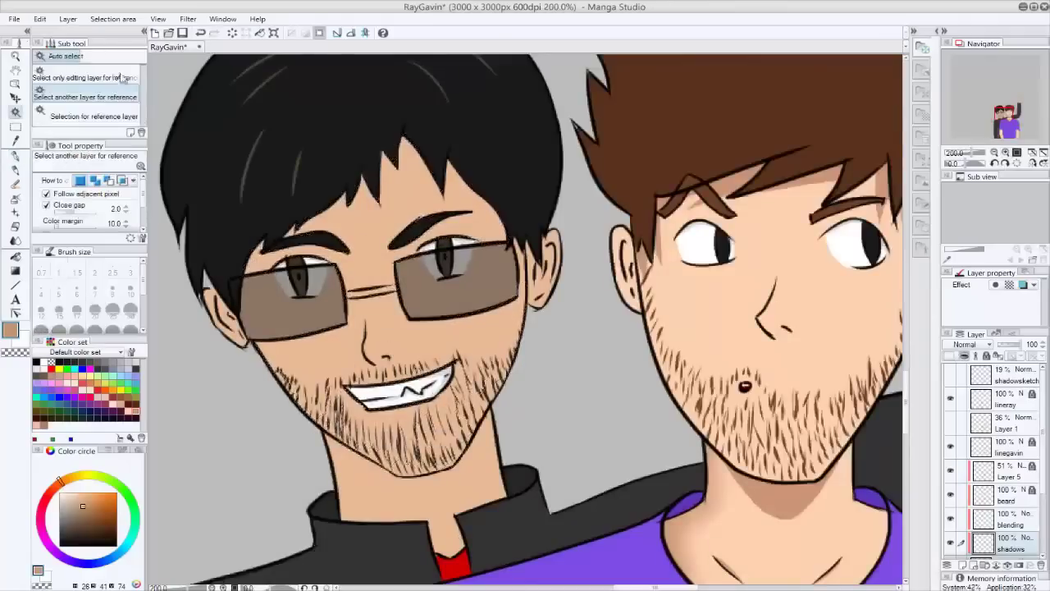
left_click(123, 76)
left_click(1006, 399)
left_click(394, 312)
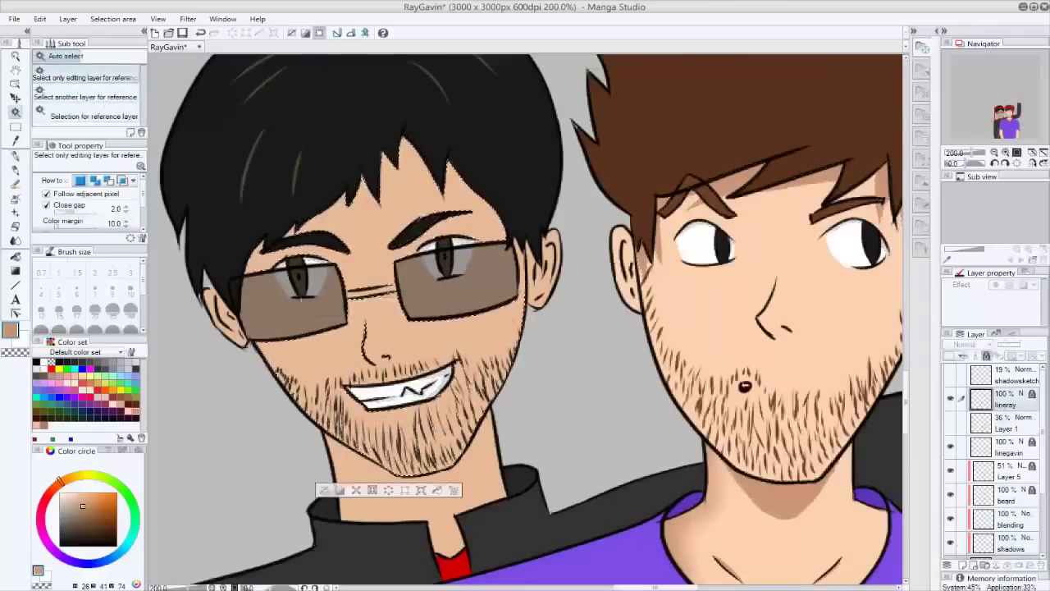
left_click(385, 185, "shift")
left_click(462, 271, "shift")
left_click(279, 308, "shift")
- Paint tan hair shadows across the dark-haired figure's forehead on the shadows layer with brush size 6
left_click(1005, 541)
left_click(14, 155)
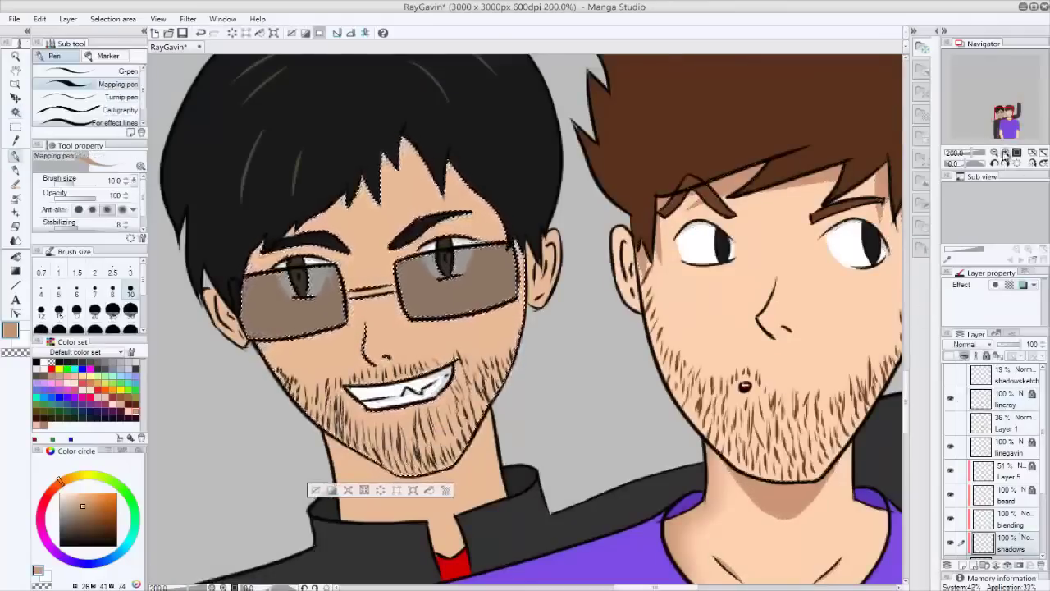
scroll(525, 320, "up", 2)
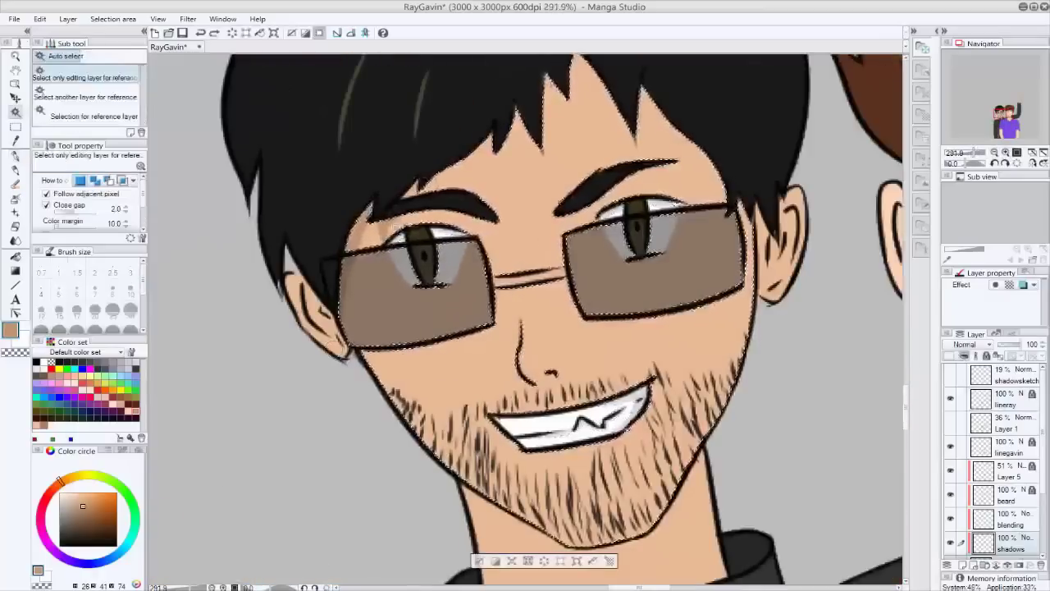
left_click(76, 289)
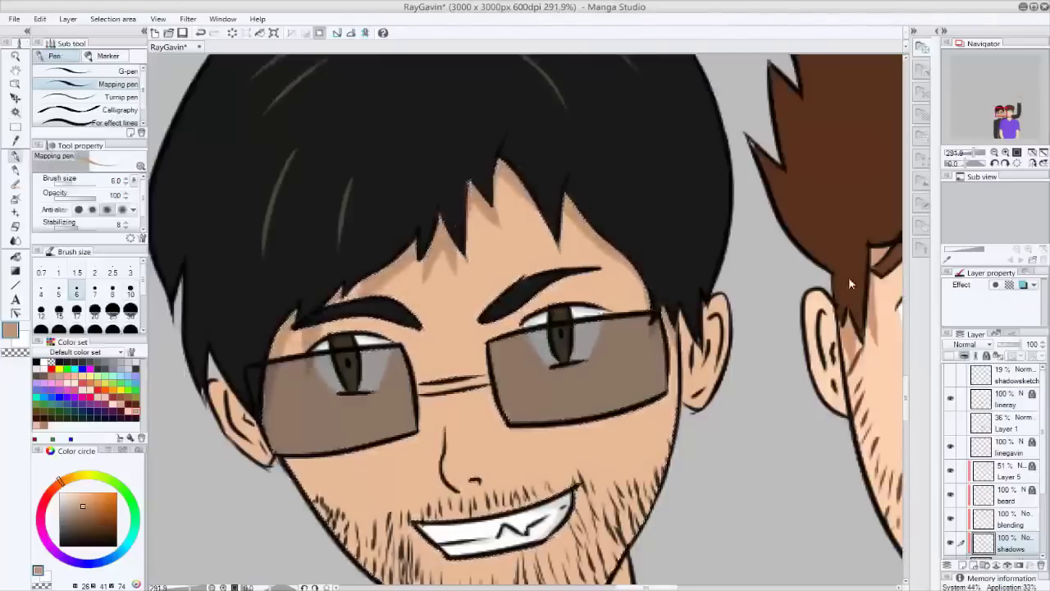
- Select the dark-haired figure's neck and paint a tan shadow below the chin on the shadows layer
scroll(848, 276, "down", 3)
scroll(461, 395, "up", 1)
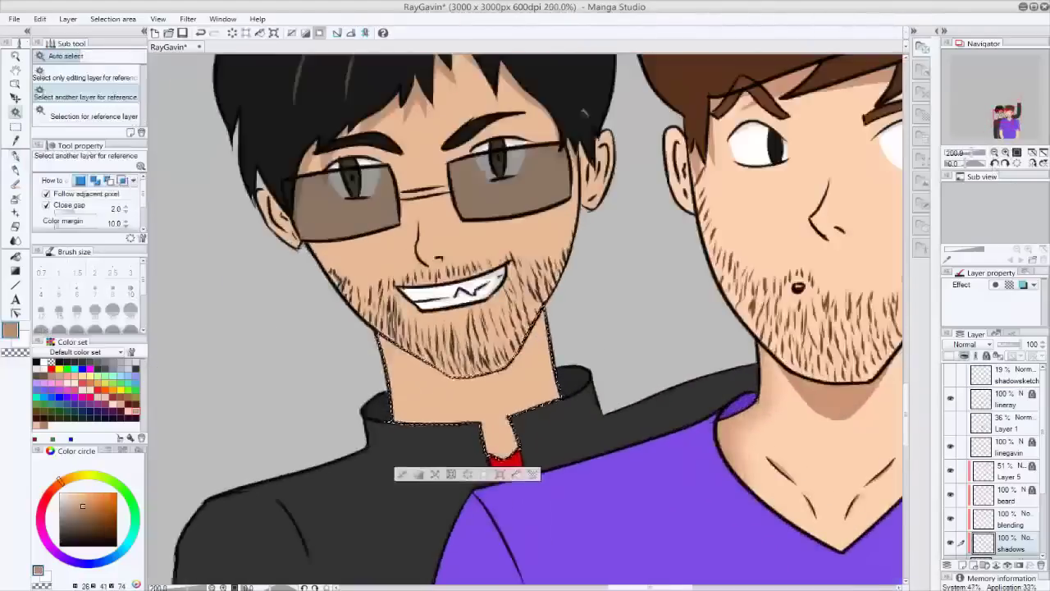
scroll(513, 317, "up", 2)
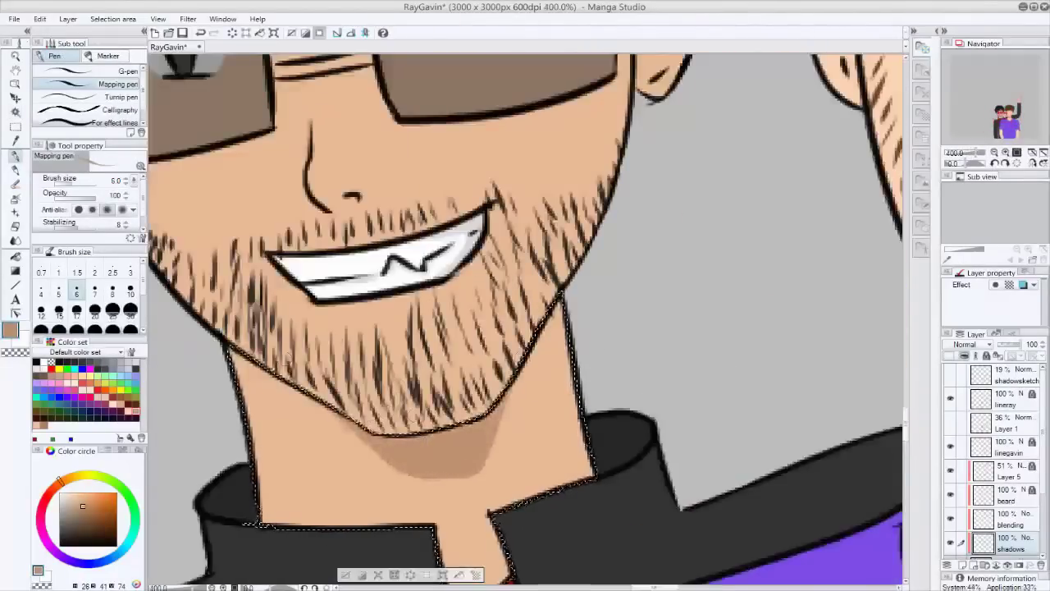
left_click_drag(369, 447, 513, 422)
scroll(777, 211, "down", 2)
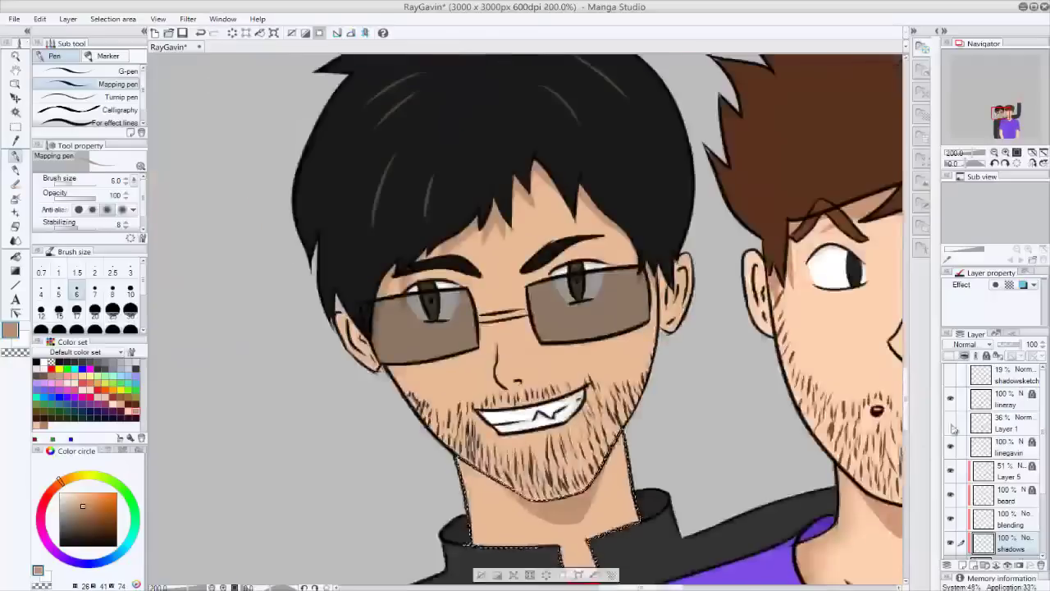
- Show the shadowsketch layer, select the dark-haired figure's face from lineray, and add a clipped layer above the shadows layer
key("w")
left_click(982, 398)
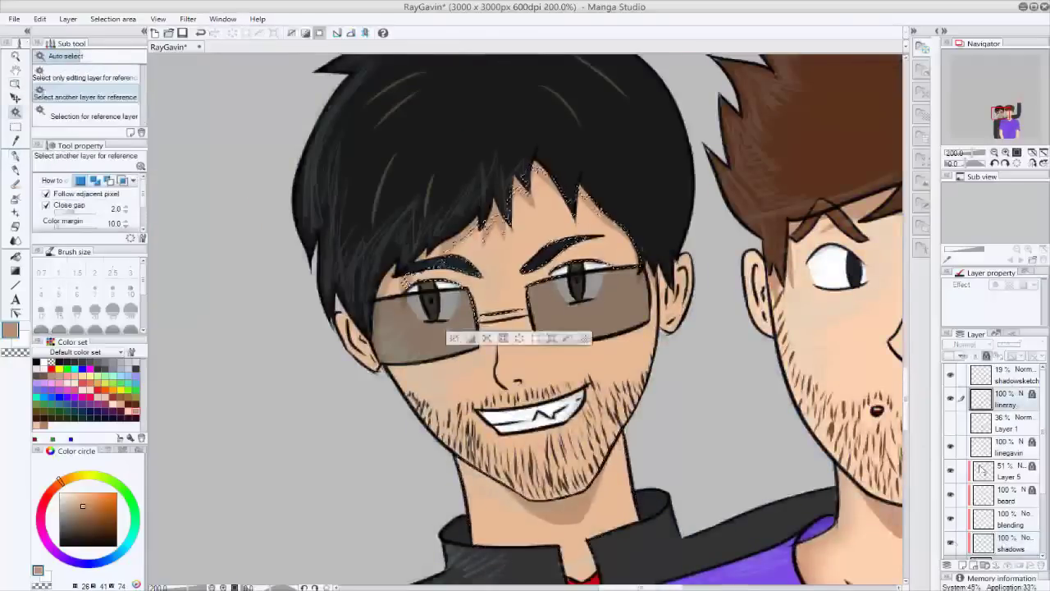
left_click(82, 77)
left_click(1007, 542)
key("p")
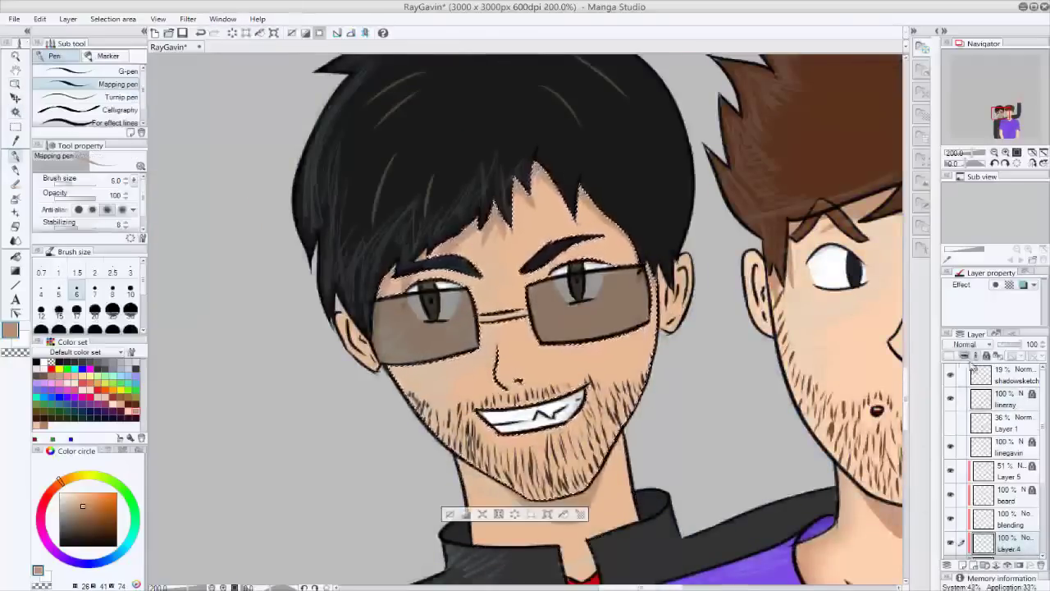
- With shadowsketch at 8% opacity, paint tan shadow over one side of the face at brush size 5 and set Layer 4 to 62% opacity
left_click_drag(1017, 344, 1006, 344)
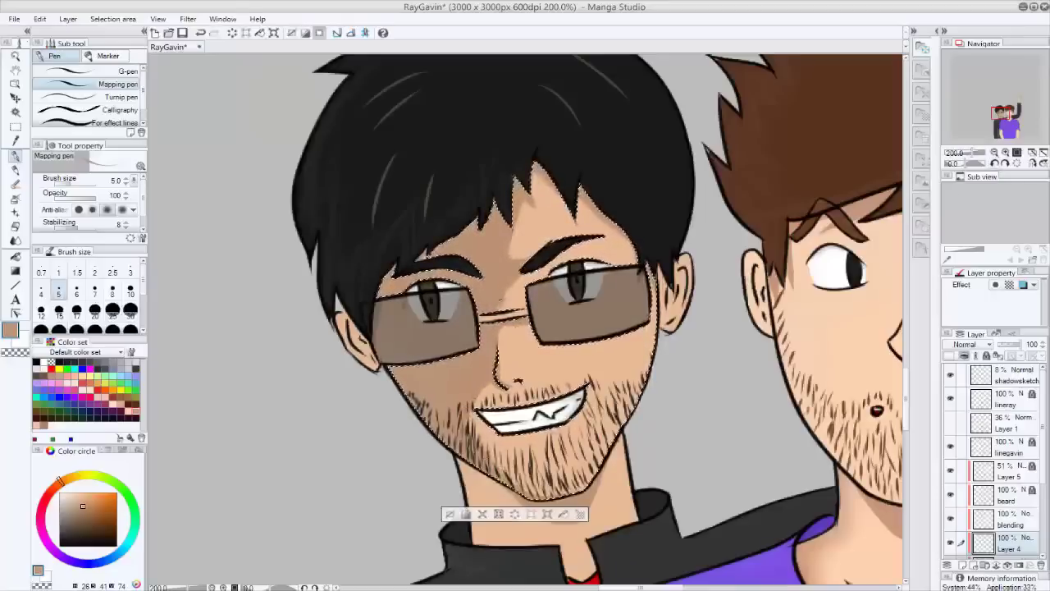
key("ctrl+d")
key("ctrl+minus")
key("ctrl+minus")
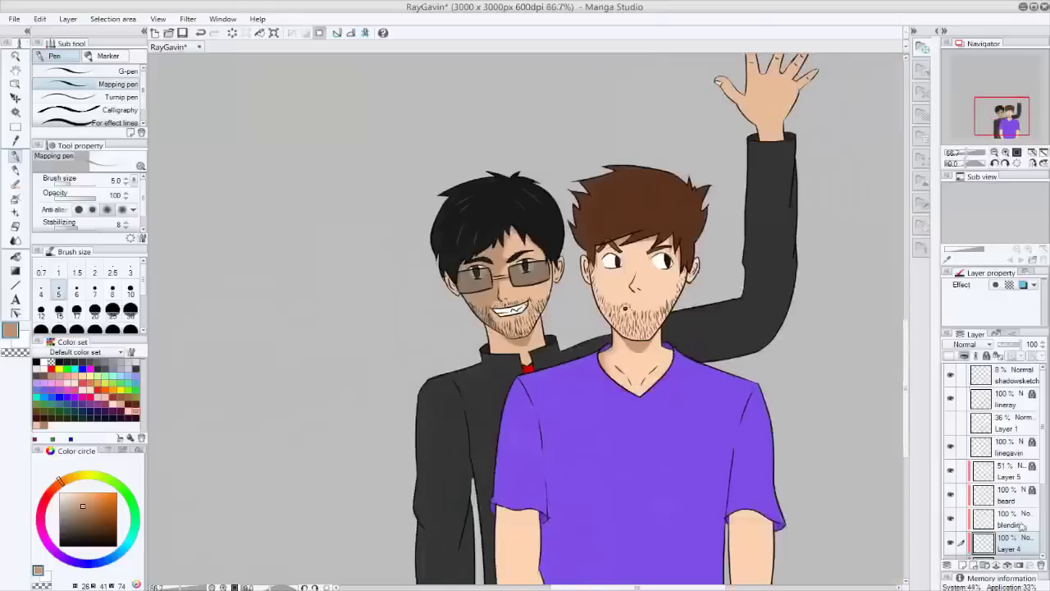
key("ctrl+plus")
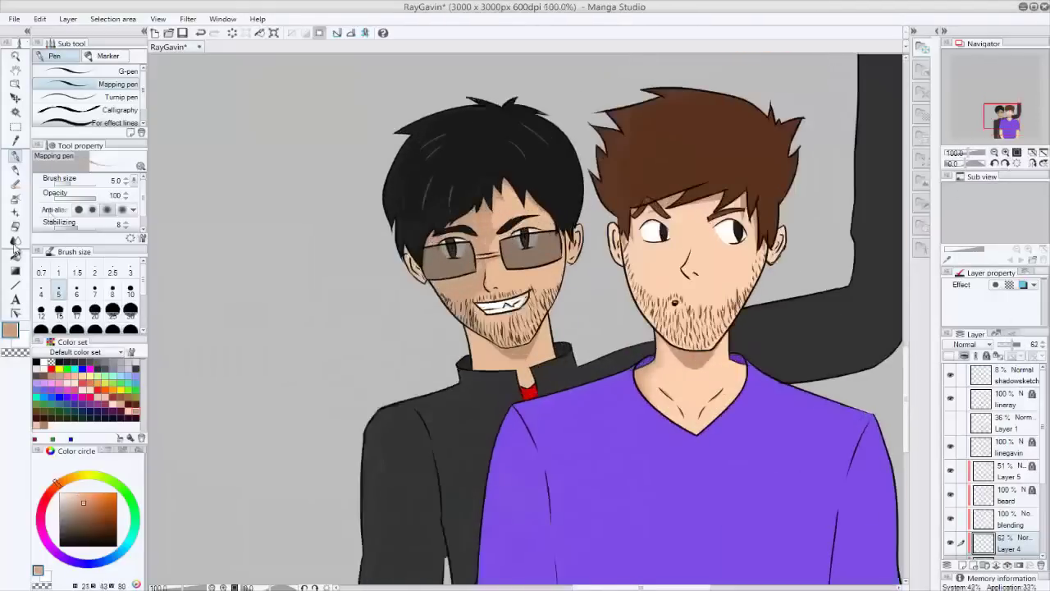
- Select the brown-haired figure's face from linegavin and paint tan shading along its edge on the blending layer with brush size 20
key("w")
left_click(1009, 448)
left_click(1008, 519)
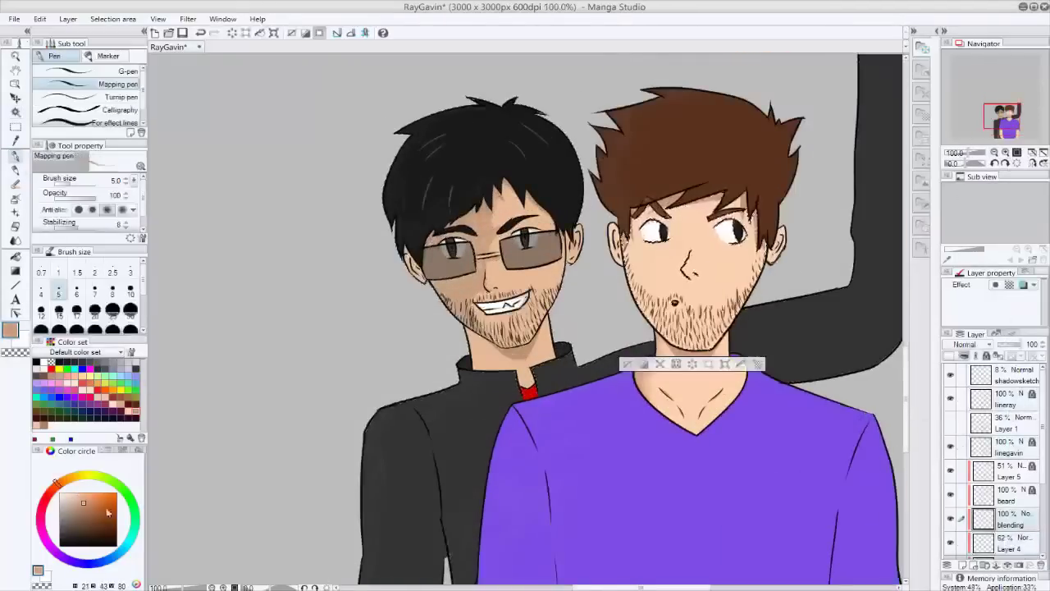
key("p")
key("ctrl+plus")
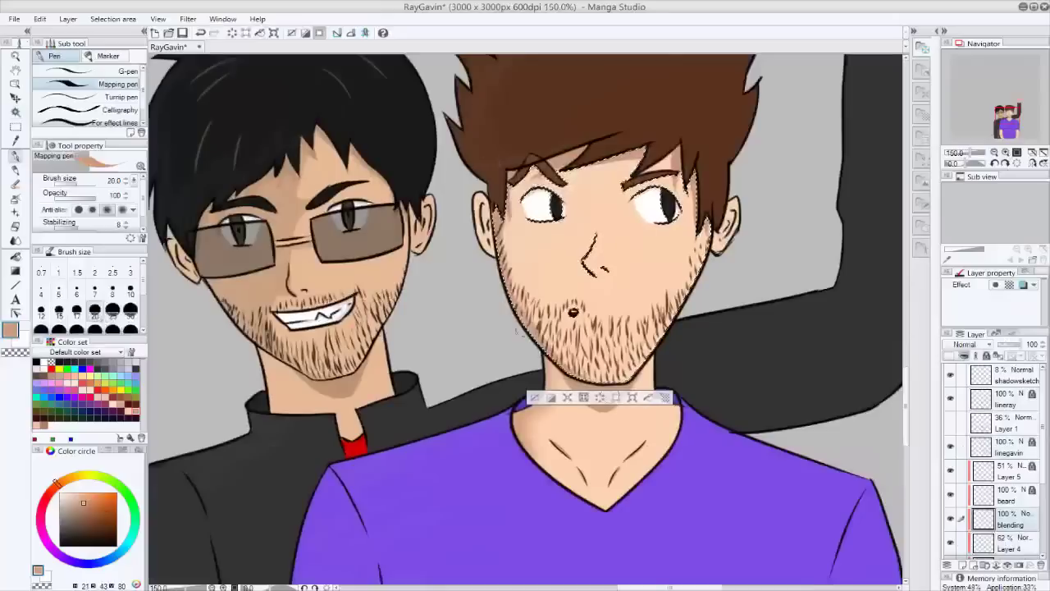
- Soften the brown-haired figure's face shading with the Blur tool, clear the selection, and hide the shadowsketch layer
key("j")
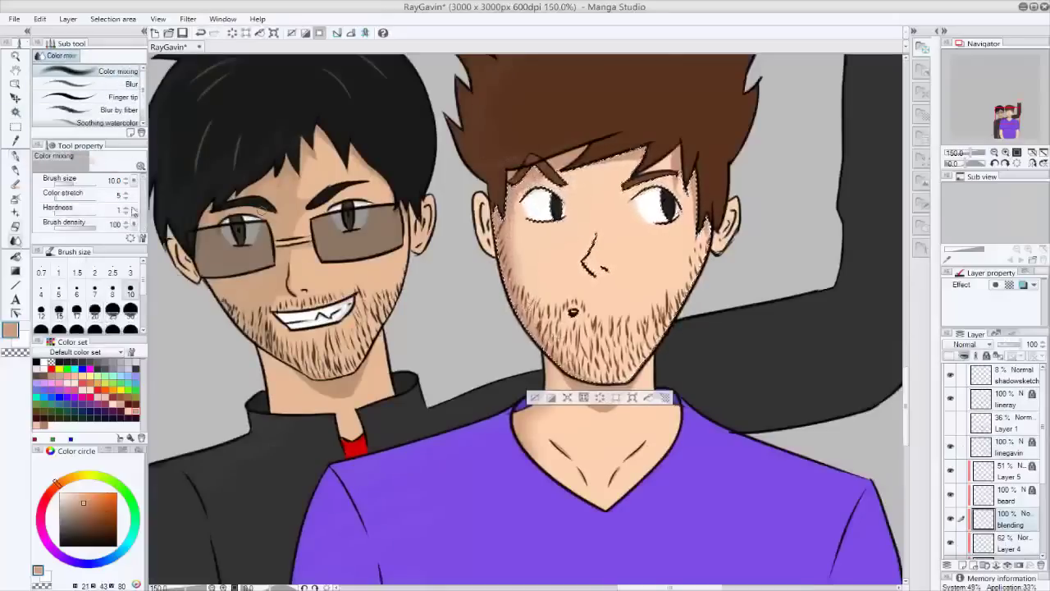
left_click(128, 84)
key("ctrl+minus")
key("ctrl+minus")
key("ctrl+minus")
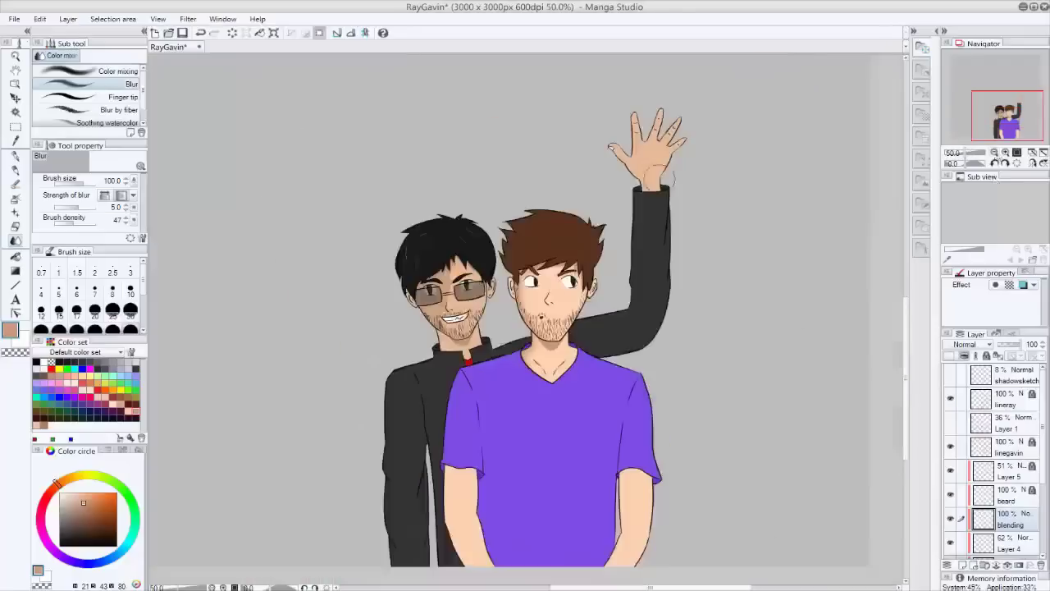
- Select the brown-haired figure's forearms and paint a tan shadow under one sleeve hem on the blending layer with brush size 12
left_click(557, 445, "alt")
key("p")
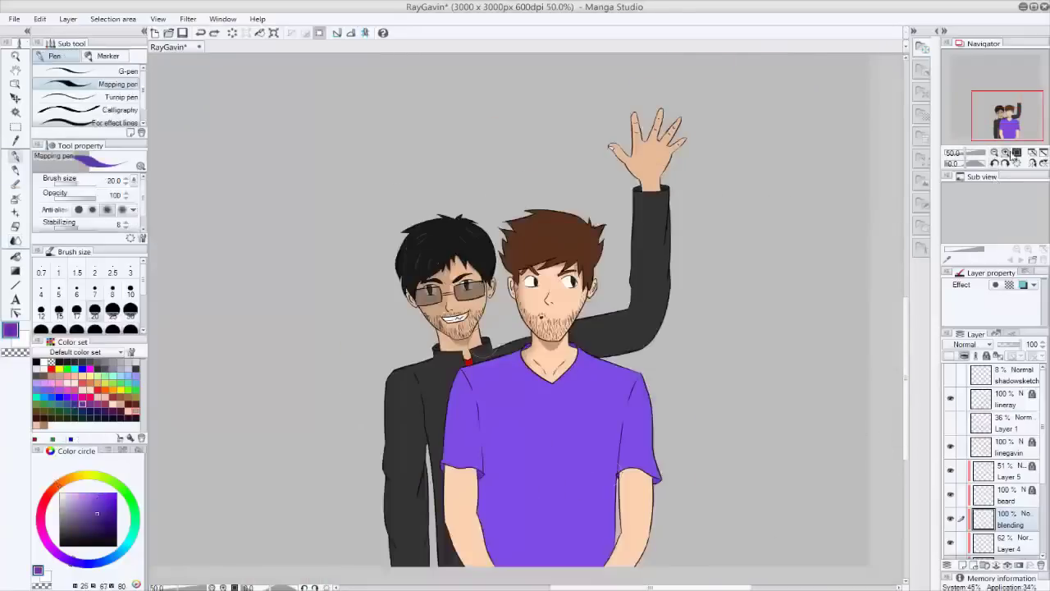
left_click(1008, 153)
key("w")
key("i")
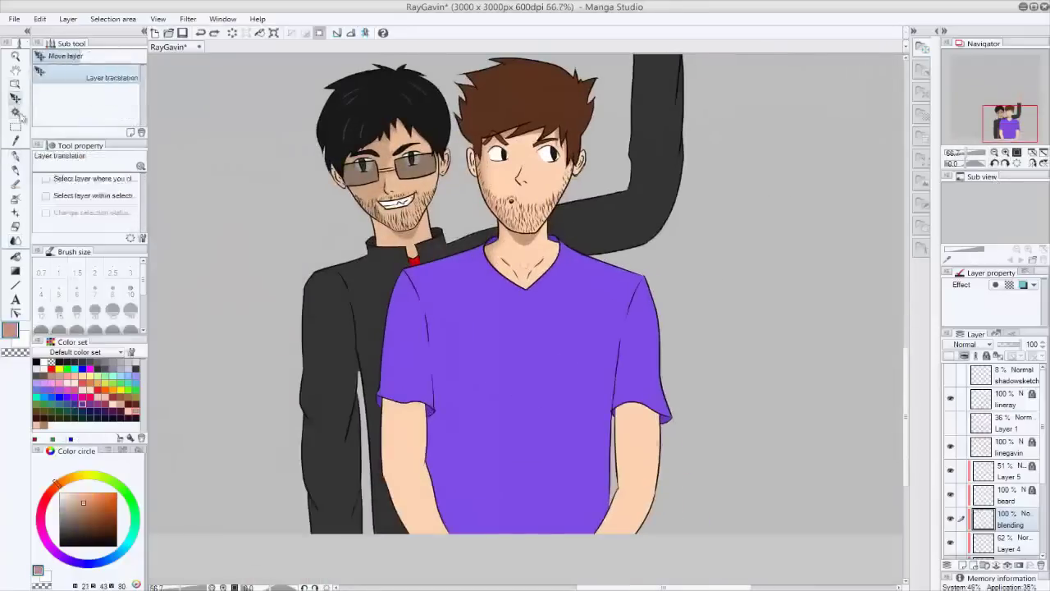
left_click(14, 156)
scroll(655, 430, "up", 3)
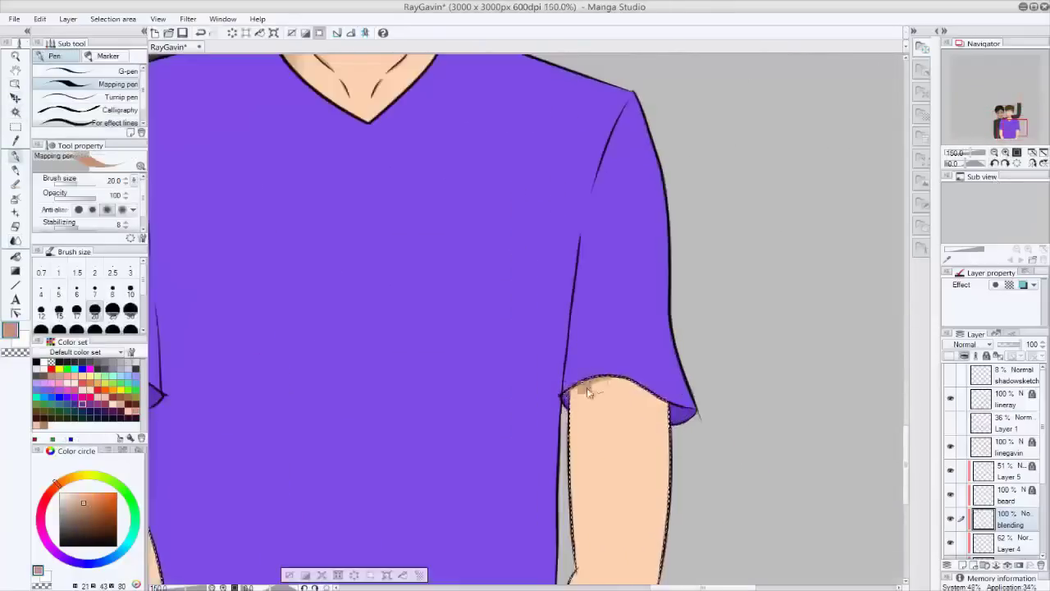
key("bracketleft")
key("bracketleft")
key("bracketleft")
mouse_move(570, 392)
left_mouse_down()
mouse_move(604, 387)
mouse_move(666, 408)
left_mouse_up()
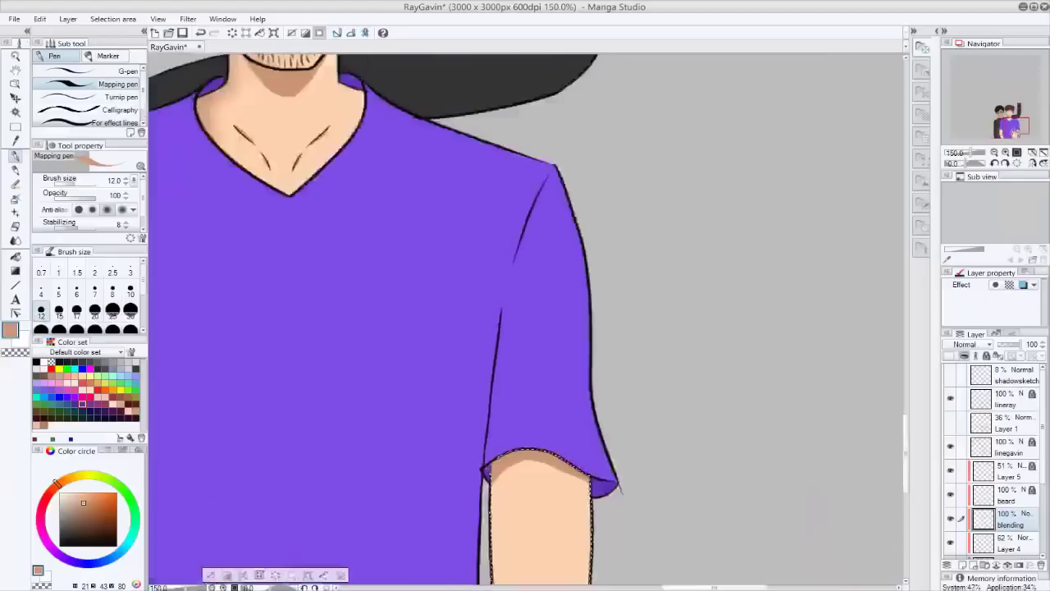
- Paint a matching tan shadow under the shirt's other sleeve hem and clear the selection
key("ctrl+minus")
key("ctrl+minus")
key("ctrl+plus")
key("ctrl+plus")
scroll(499, 307, "down", 5)
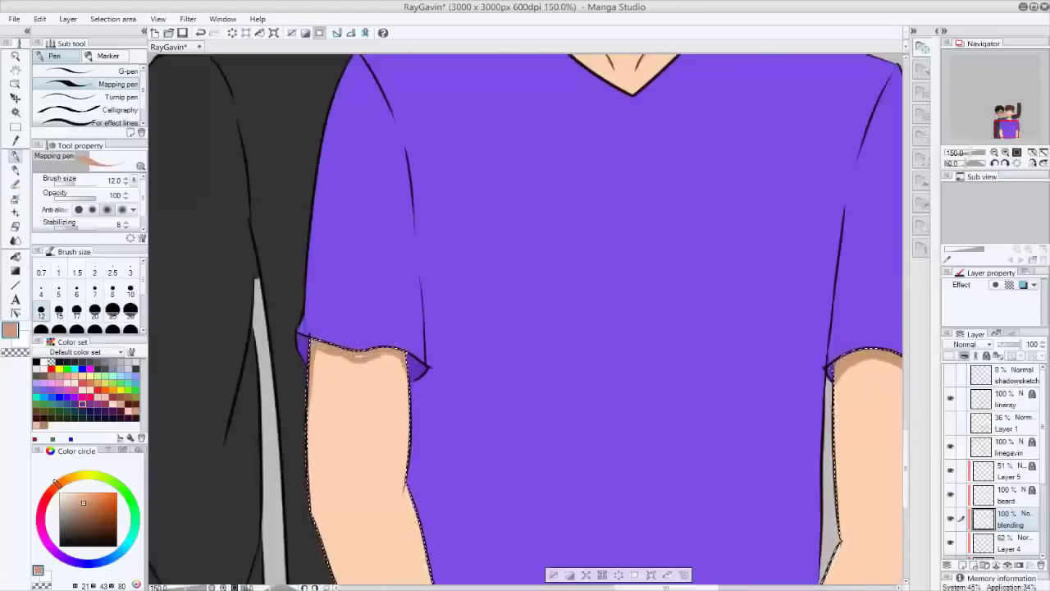
key("ctrl+minus")
key("ctrl+minus")
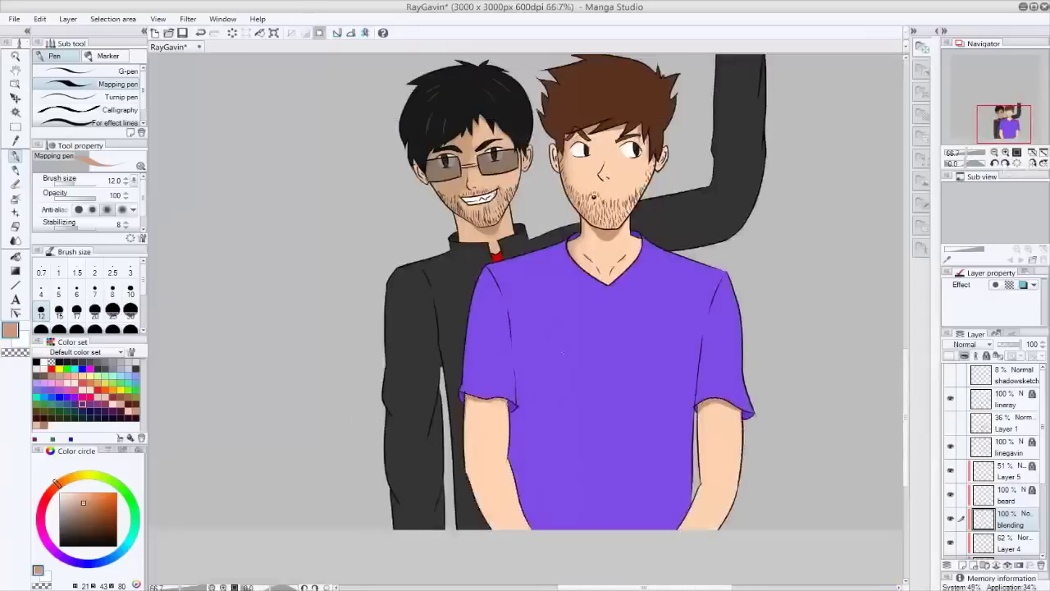
- Select the purple shirt and choose a dark purple shadow color for the blending layer
left_click(567, 499, "alt")
key("ctrl+plus")
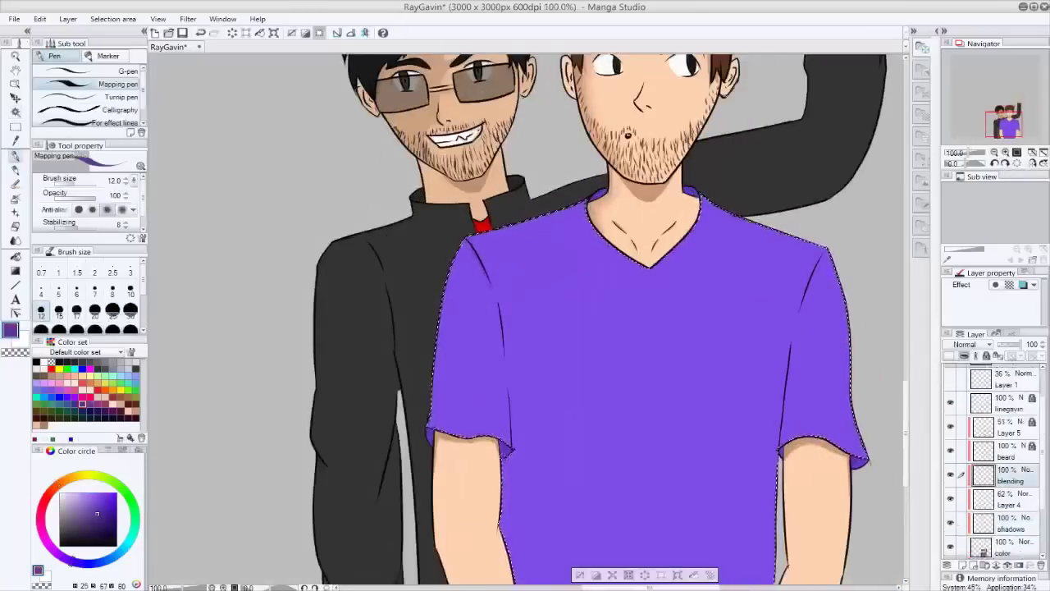
- Try painting a dark purple shadow along the shirt's sleeve seam and softening it with the Blur tool at size 30
left_click_drag(492, 279, 507, 447)
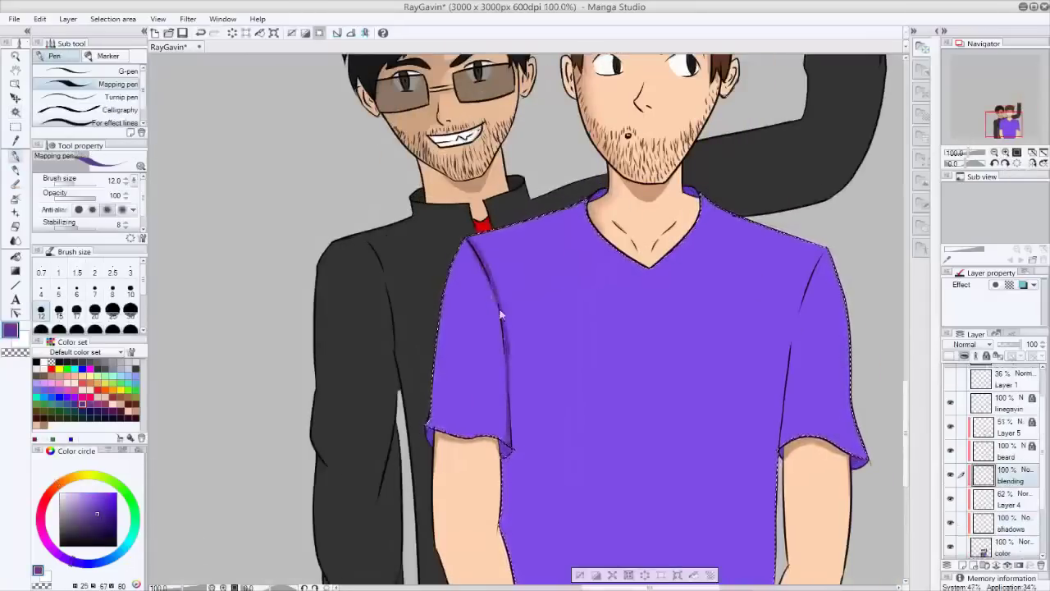
left_click(15, 239)
key("ctrl+plus")
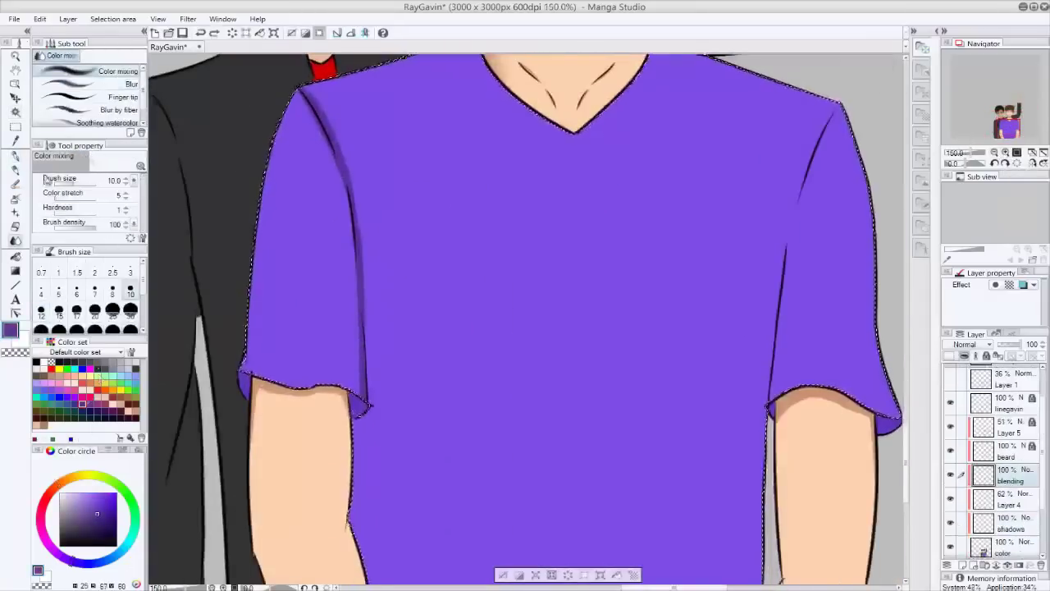
left_click(123, 84)
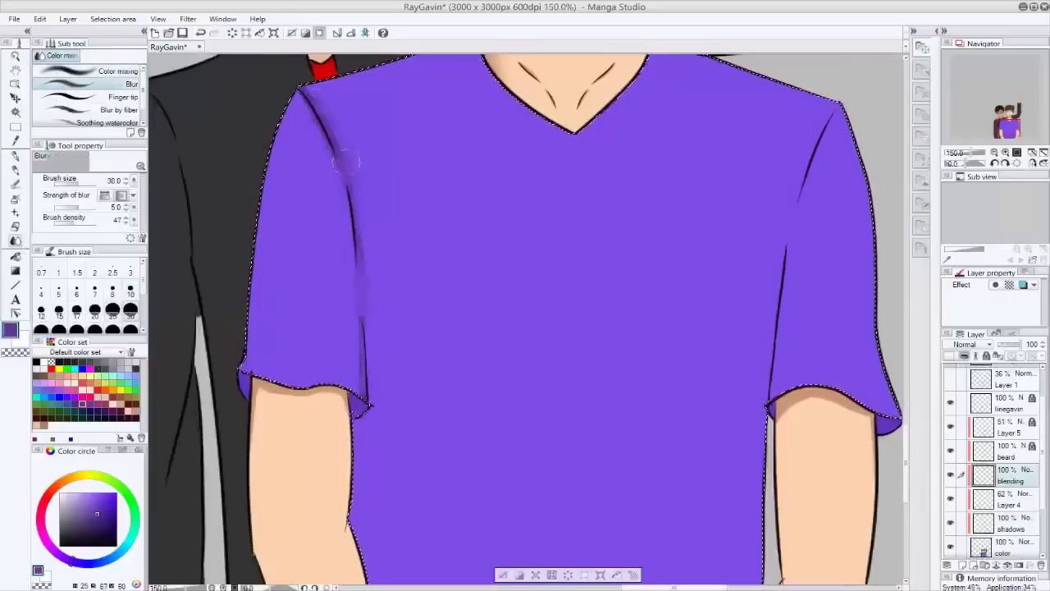
key("ctrl+z")
key("ctrl+z")
- Try a darker purple shadow along the sleeve's outer edge and seam, softened with the Blur tool at size 100
key("p")
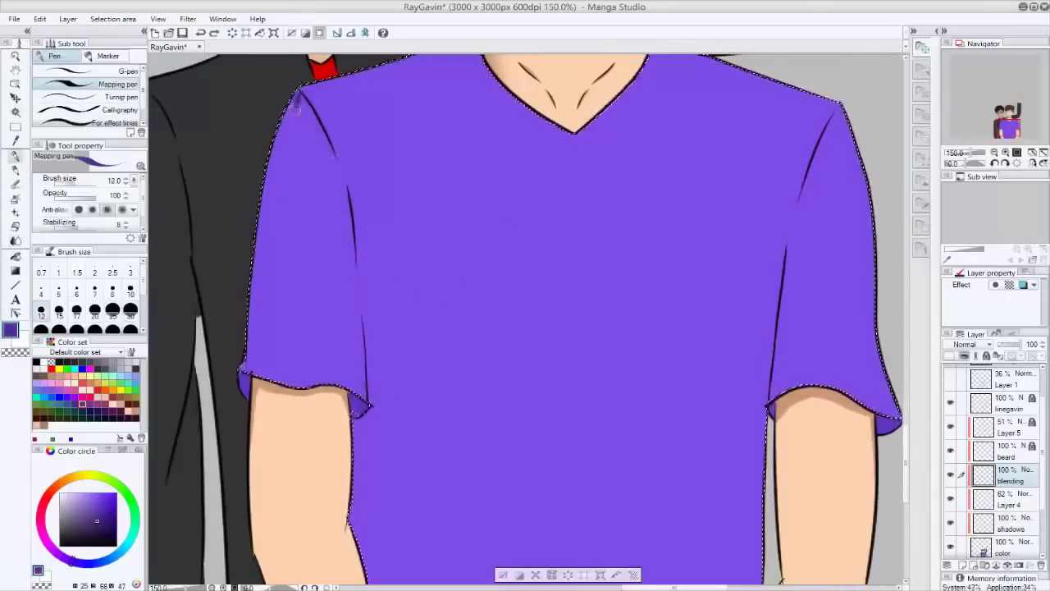
key("j")
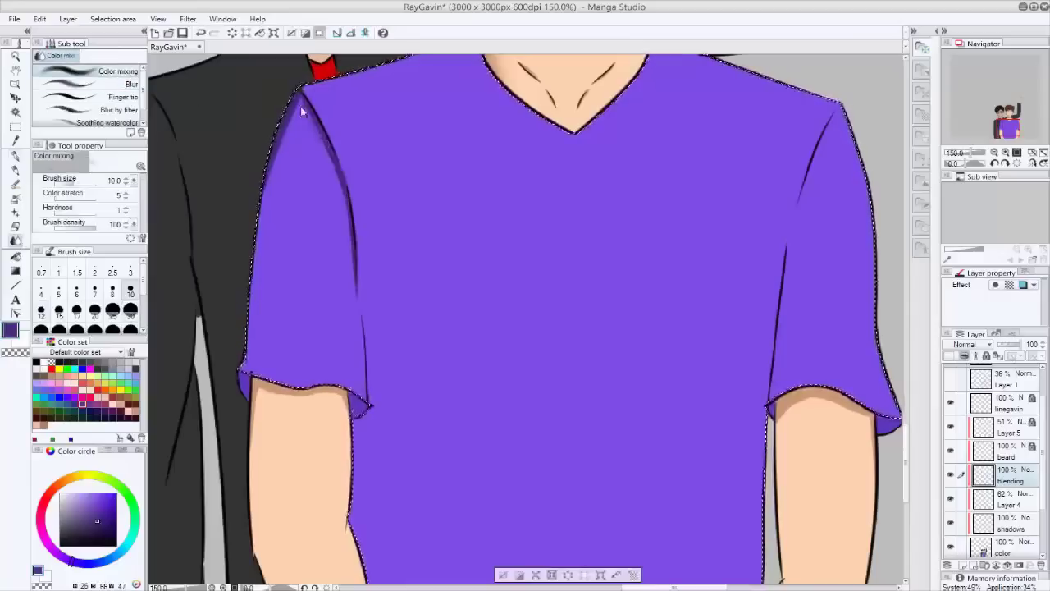
left_click(123, 84)
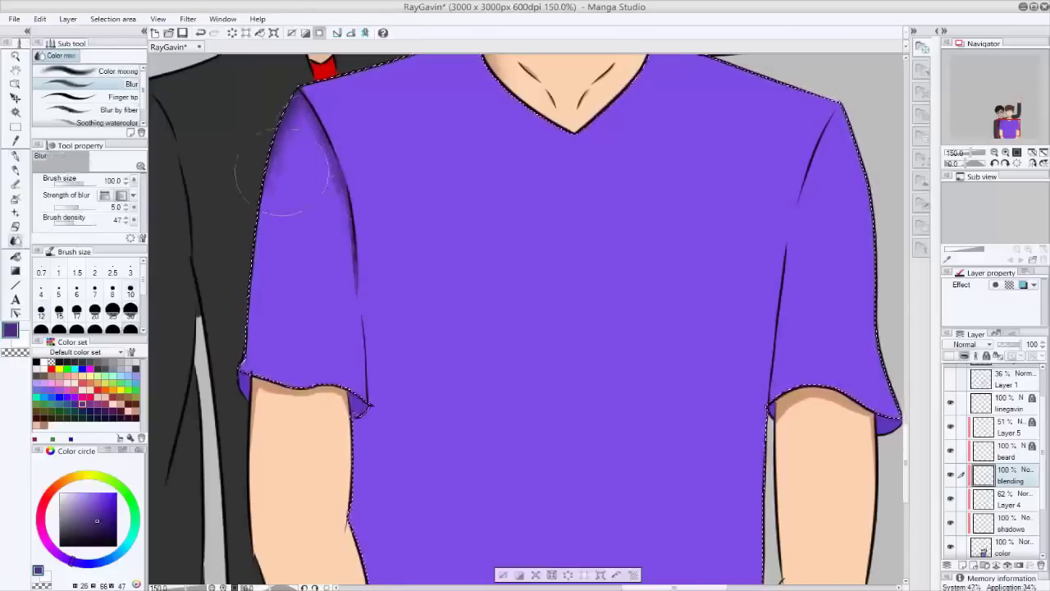
key("ctrl+z")
key("ctrl+z")
- Paint dark purple shadows along the shirt's sleeve, shoulder and neckline with brush size 12, plus two long folds across the chest
key("p")
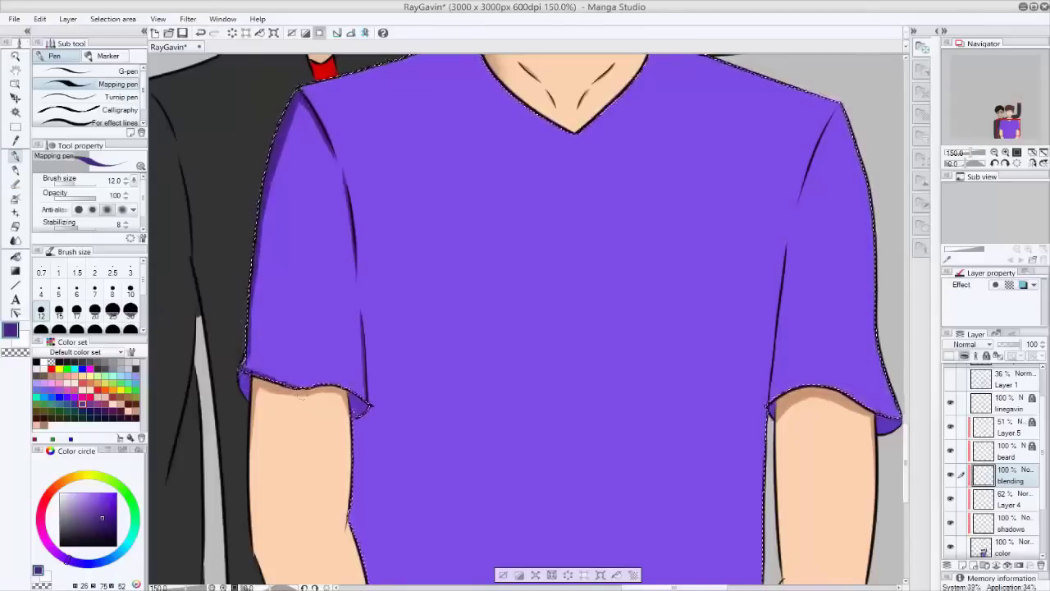
left_click_drag(525, 295, 505, 369)
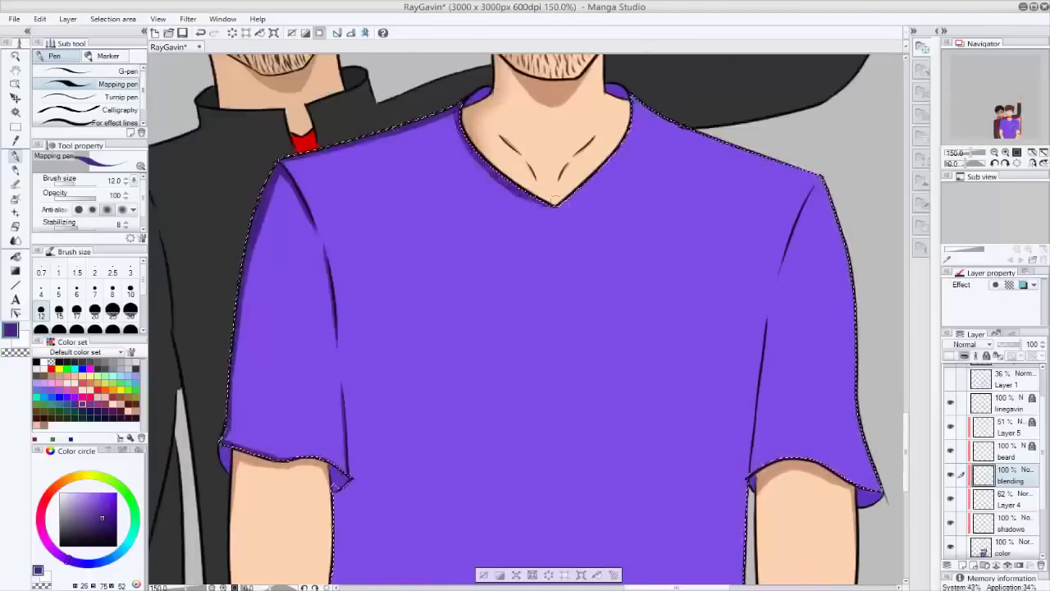
mouse_move(402, 217)
left_mouse_down()
mouse_move(415, 357)
mouse_move(493, 447)
left_mouse_up()
left_click_drag(706, 419, 492, 582)
scroll(525, 312, "down", 3)
scroll(526, 312, "up", 3)
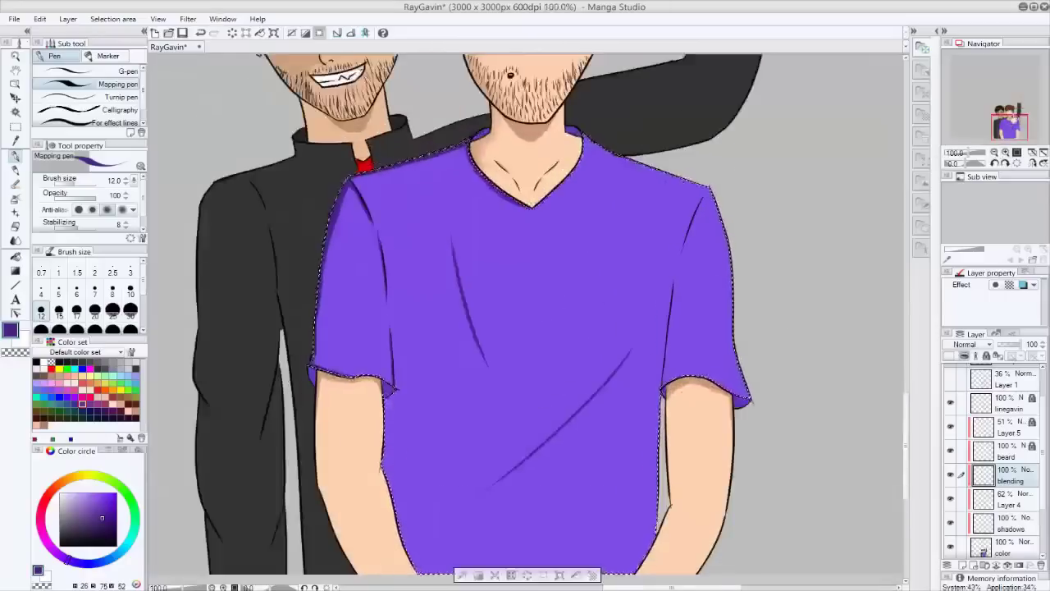
- Paint dark purple shadows down the shirt's lower sides beside both arms
left_click_drag(525, 410, 525, 164)
left_click_drag(743, 213, 689, 476)
left_click_drag(338, 205, 357, 382)
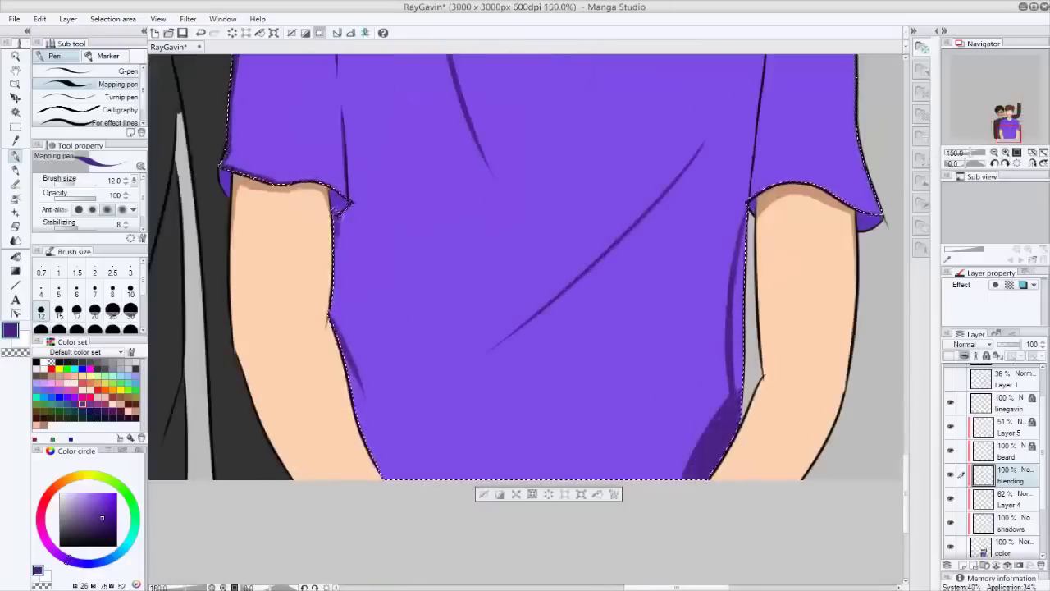
- Widen the dark purple side shadows beside both arms and add pointed fold shadows at the shirt's armpits
left_click_drag(332, 238, 390, 476)
left_click_drag(747, 217, 738, 283)
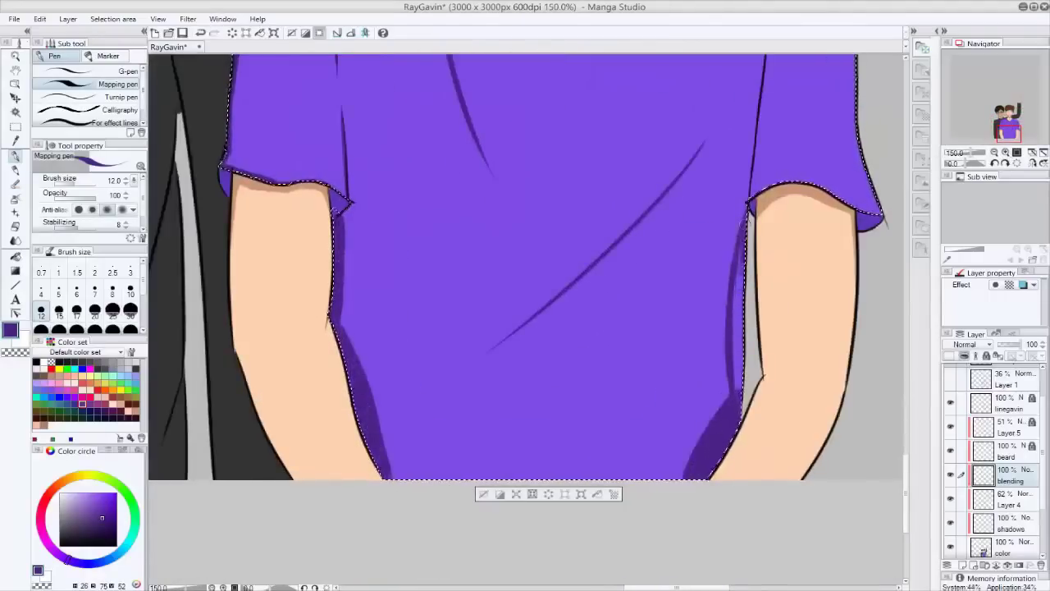
scroll(525, 296, "up", 2)
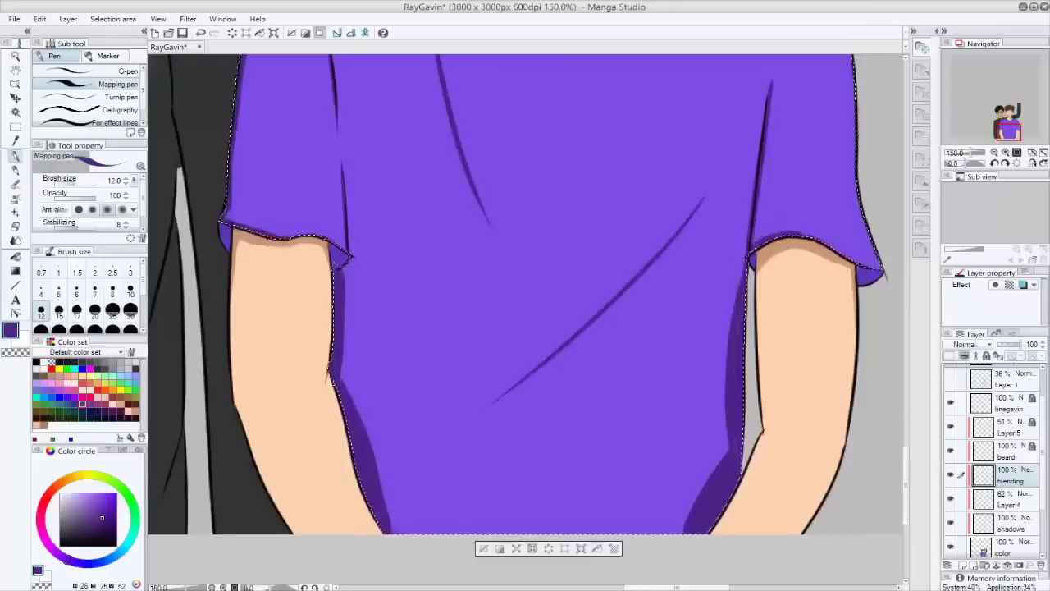
left_click_drag(493, 247, 530, 320)
mouse_move(386, 325)
left_mouse_down()
mouse_move(433, 343)
mouse_move(423, 341)
left_mouse_up()
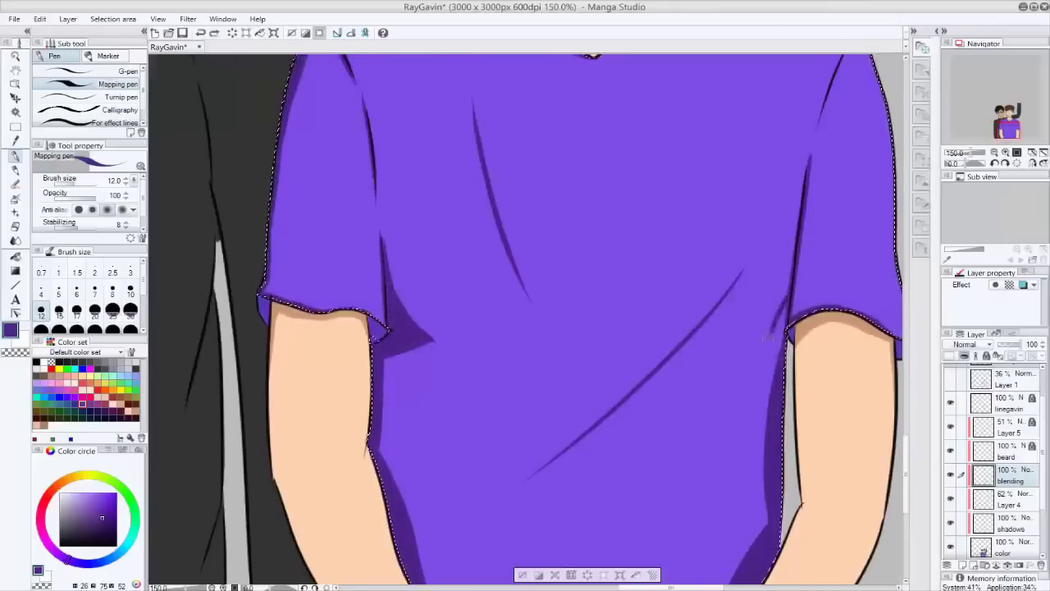
left_click_drag(778, 296, 768, 361)
scroll(525, 320, "down", 3)
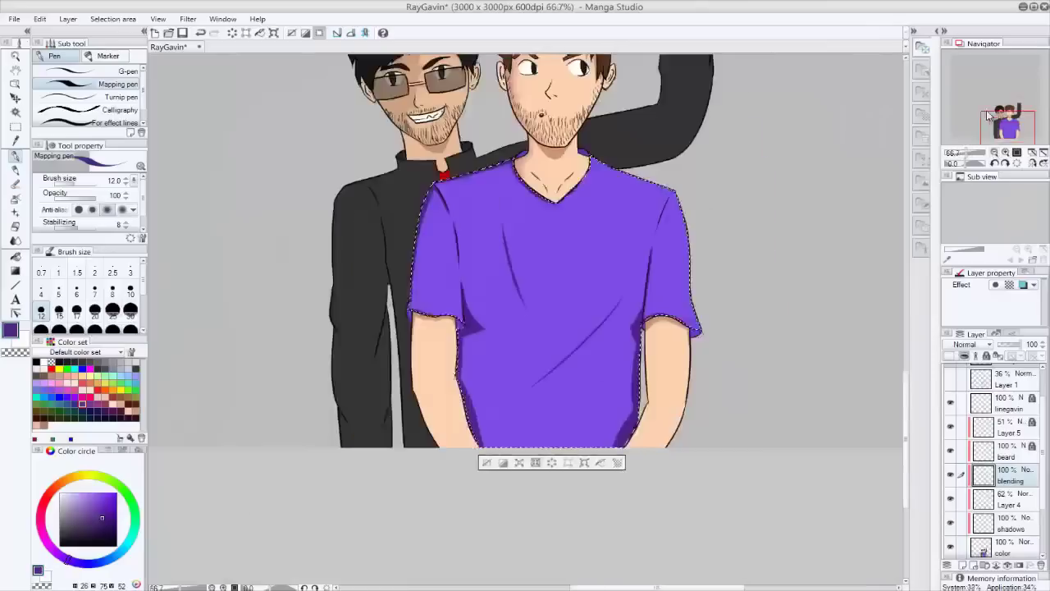
- Try filling the shirt's lower part with a large dark purple shadow and a tall pointed fold, using brush size 17
scroll(526, 320, "up", 2)
left_click_drag(447, 447, 604, 337)
left_click_drag(685, 402, 583, 493)
left_click(77, 313)
mouse_move(673, 493)
left_mouse_down()
mouse_move(492, 484)
mouse_move(620, 414)
mouse_move(624, 394)
left_mouse_up()
scroll(526, 328, "up", 1)
left_click_drag(485, 439, 546, 423)
mouse_move(435, 493)
left_mouse_down()
mouse_move(513, 496)
mouse_move(624, 464)
left_mouse_up()
mouse_move(655, 426)
left_mouse_down()
mouse_move(645, 386)
mouse_move(660, 435)
left_mouse_up()
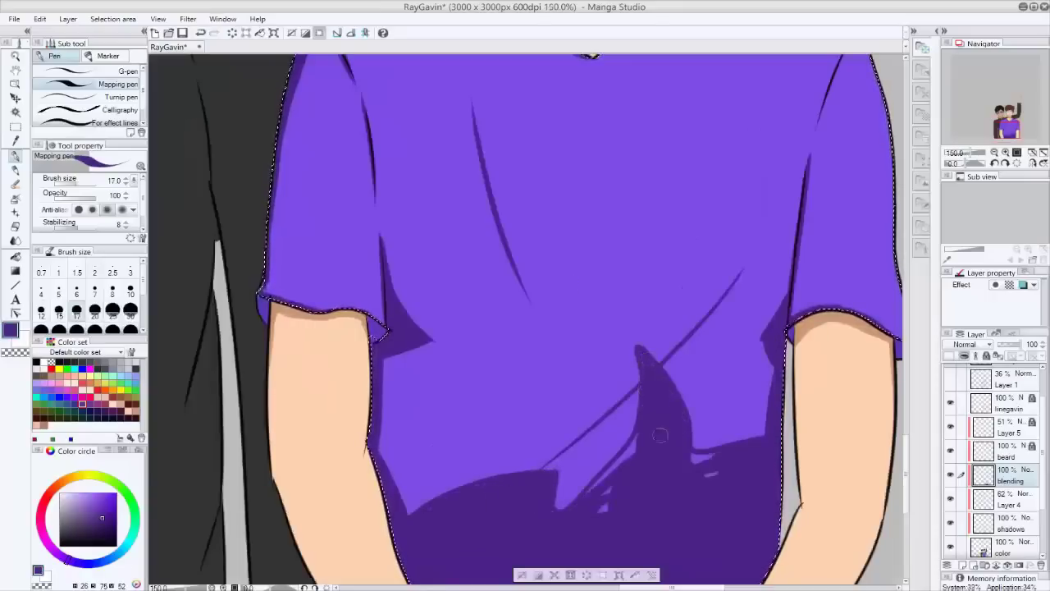
scroll(693, 458, "down", 3)
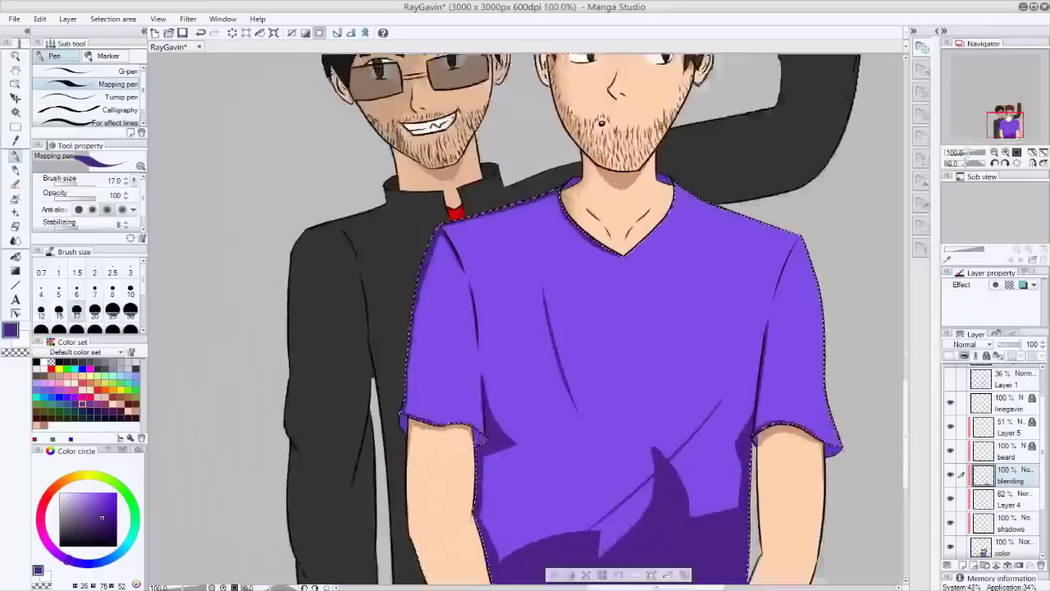
key("ctrl+z")
- Try painting a dark purple shadow below the shirt's V-neckline along both collar edges
left_click_drag(565, 199, 517, 160)
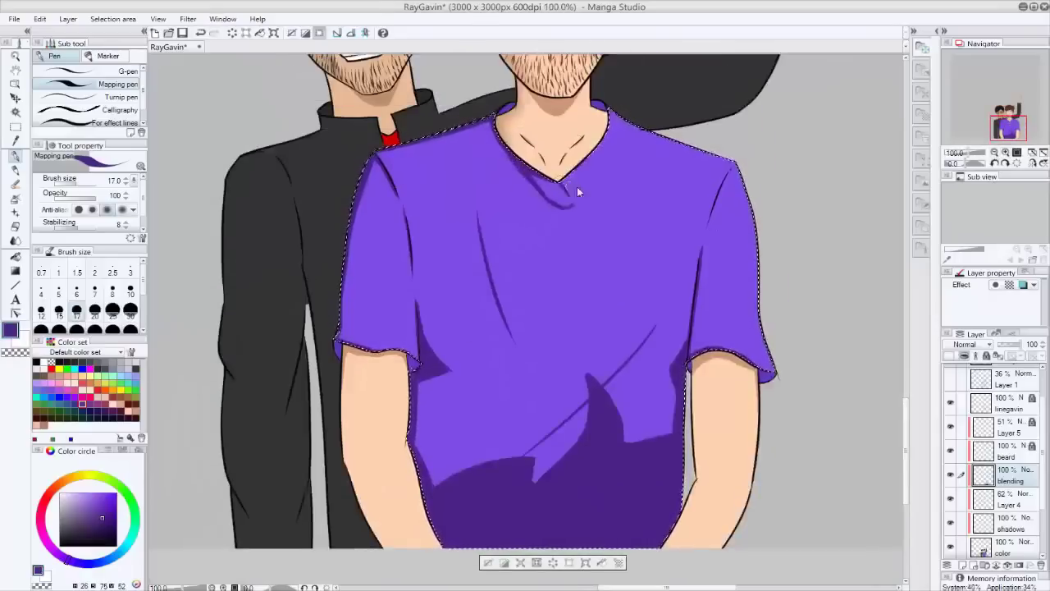
left_click_drag(595, 160, 555, 204)
left_click_drag(580, 155, 525, 169)
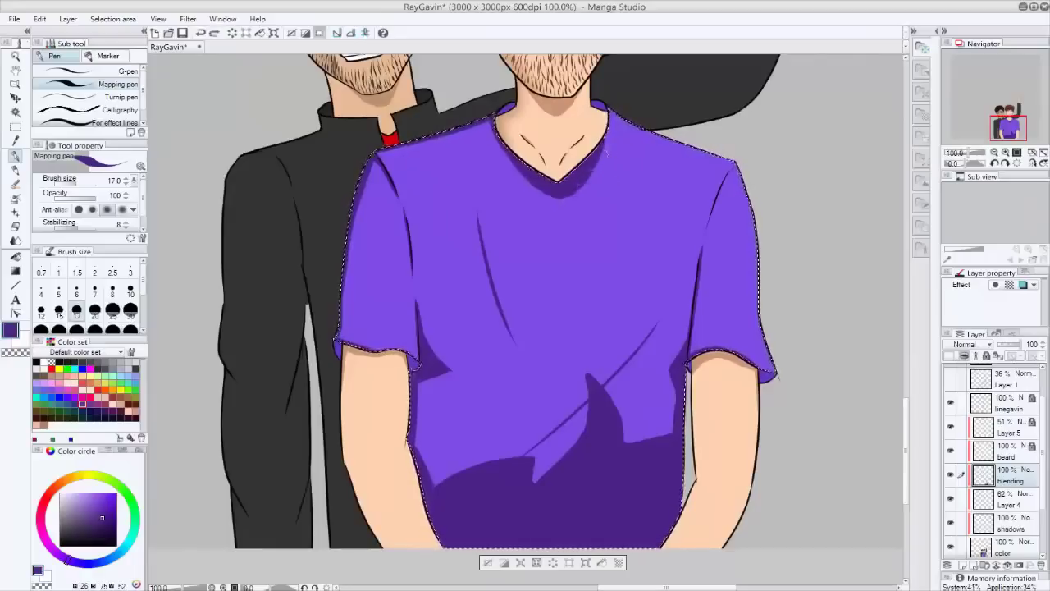
- Try filling the shirt's chest nearest the man in black with a solid dark purple shadow from shoulder to waist, leaving angular light patches
left_click_drag(495, 325, 502, 346)
mouse_move(533, 332)
left_mouse_down()
mouse_move(502, 345)
mouse_move(530, 376)
left_mouse_up()
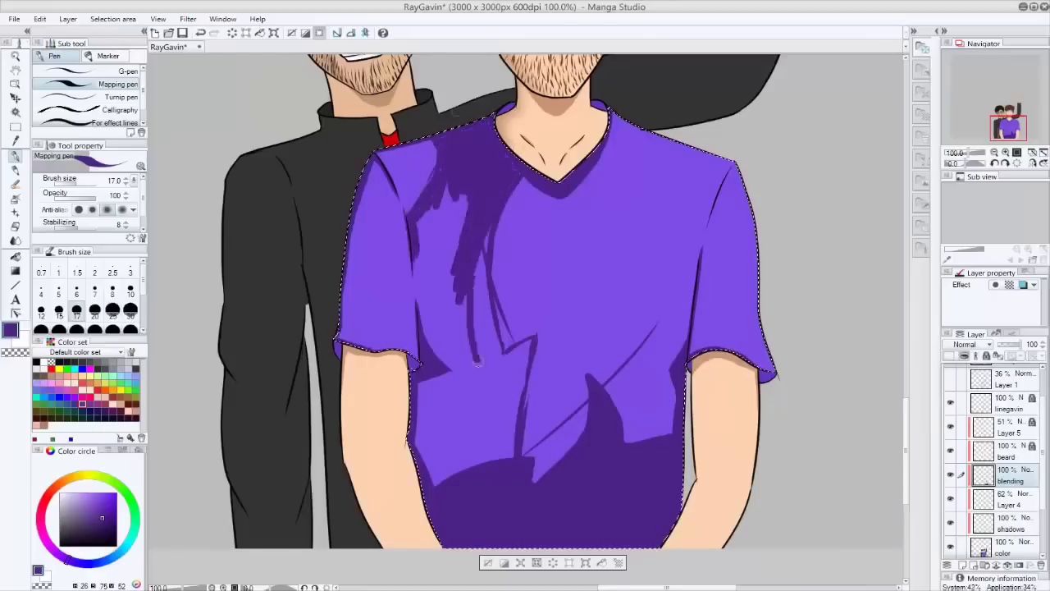
left_click_drag(477, 362, 475, 289)
left_click_drag(421, 335, 423, 211)
left_click_drag(415, 289, 414, 238)
left_click_drag(453, 320, 438, 181)
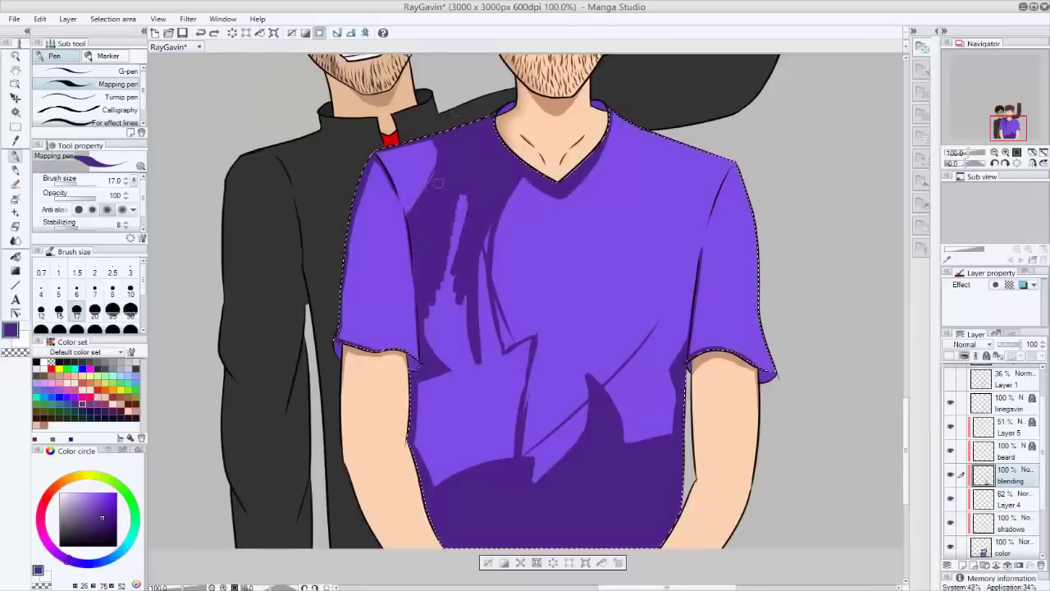
left_click_drag(447, 355, 434, 304)
mouse_move(480, 447)
left_mouse_down()
mouse_move(463, 354)
mouse_move(525, 344)
mouse_move(480, 289)
left_mouse_up()
left_click_drag(506, 392, 482, 292)
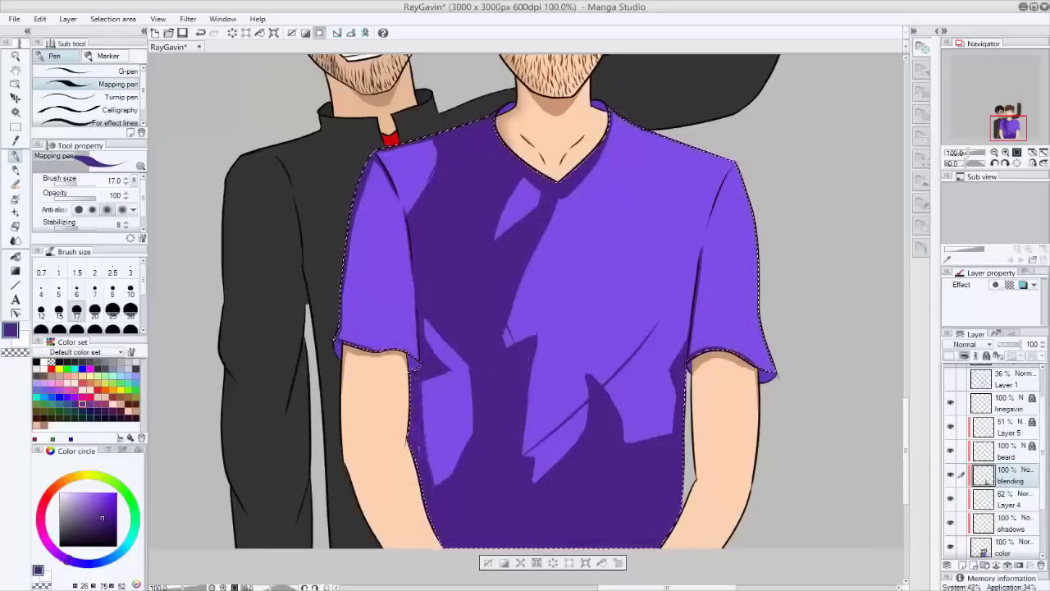
left_click_drag(472, 389, 429, 419)
left_click_drag(473, 402, 435, 432)
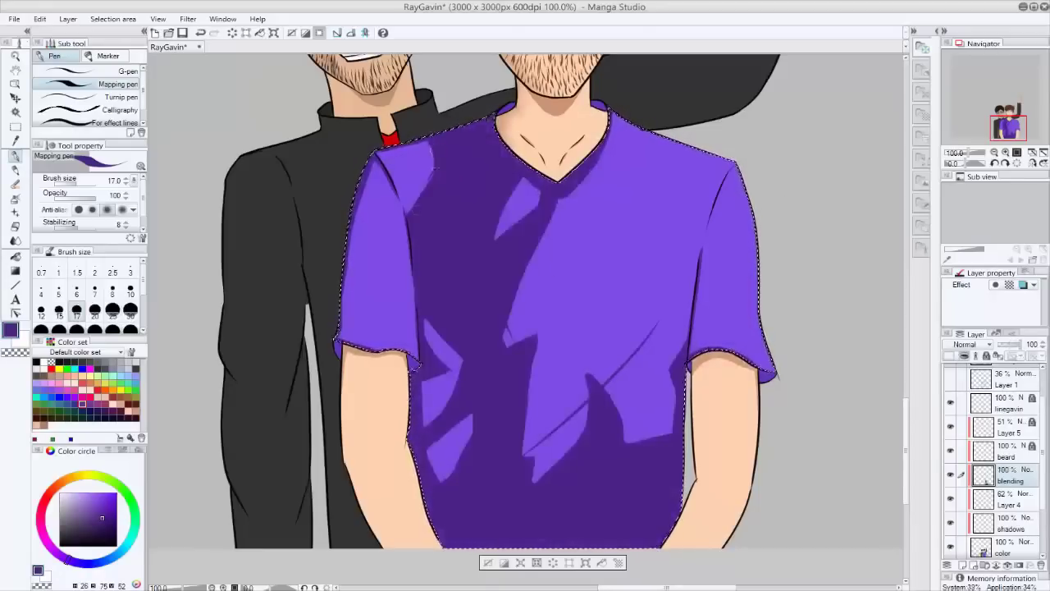
- Blend the dark purple shadow down the shirt's side nearest the man in black with Color mixing at size 25 on the shadows layer
left_click_drag(381, 317, 419, 359)
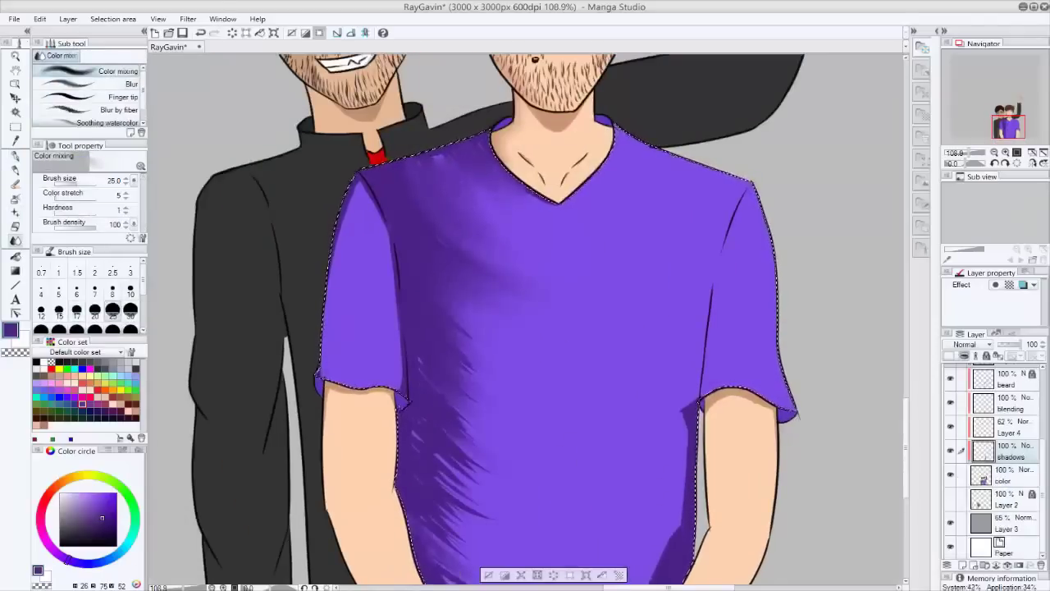
scroll(525, 320, "down", 5)
mouse_move(414, 238)
left_mouse_down()
mouse_move(410, 361)
mouse_move(632, 385)
left_mouse_up()
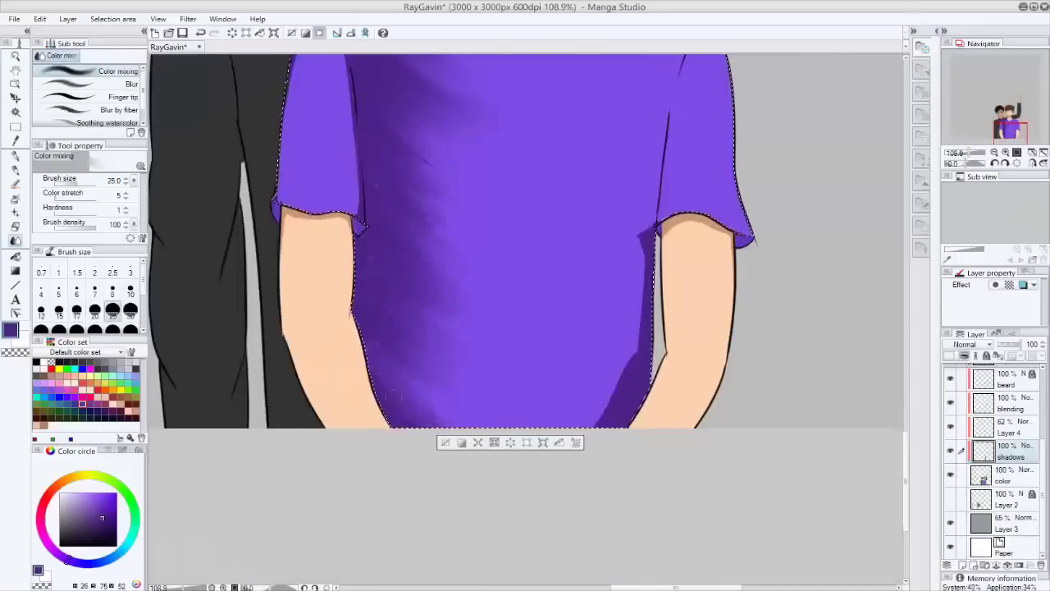
left_click_drag(656, 229, 632, 410)
scroll(448, 398, "up", 4)
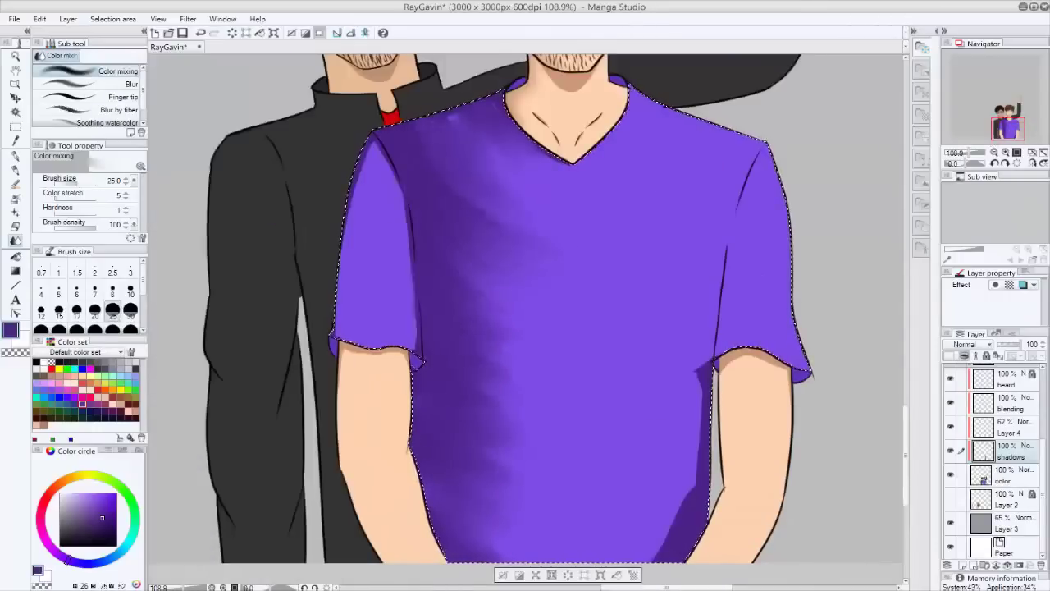
key("ctrl+minus")
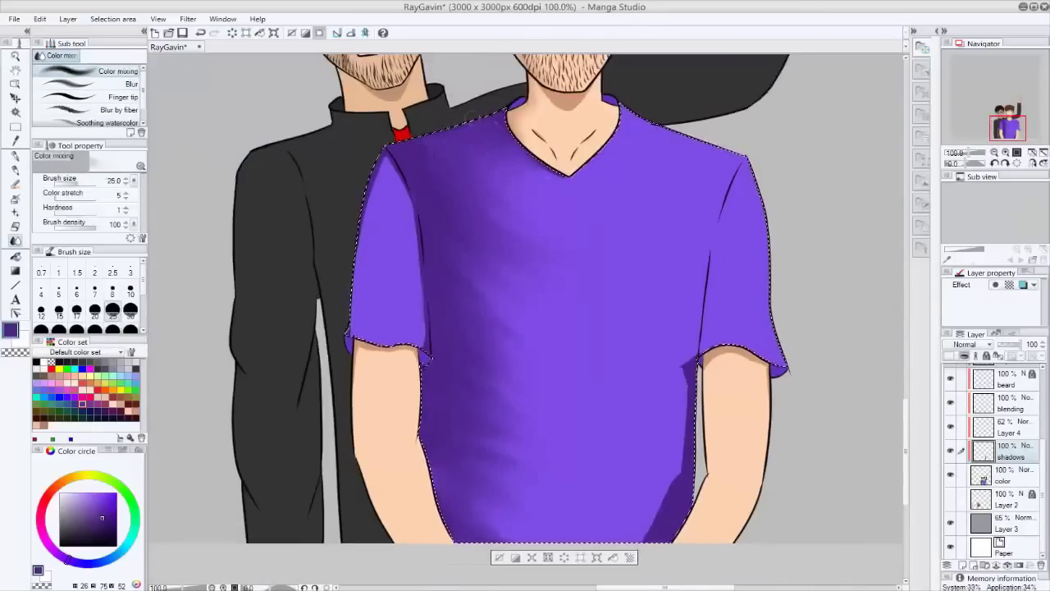
- Soften the shirt's chest shadow into a smooth gradient with Blur and Color mixing at size 100, using blur strength 16.7
key("period")
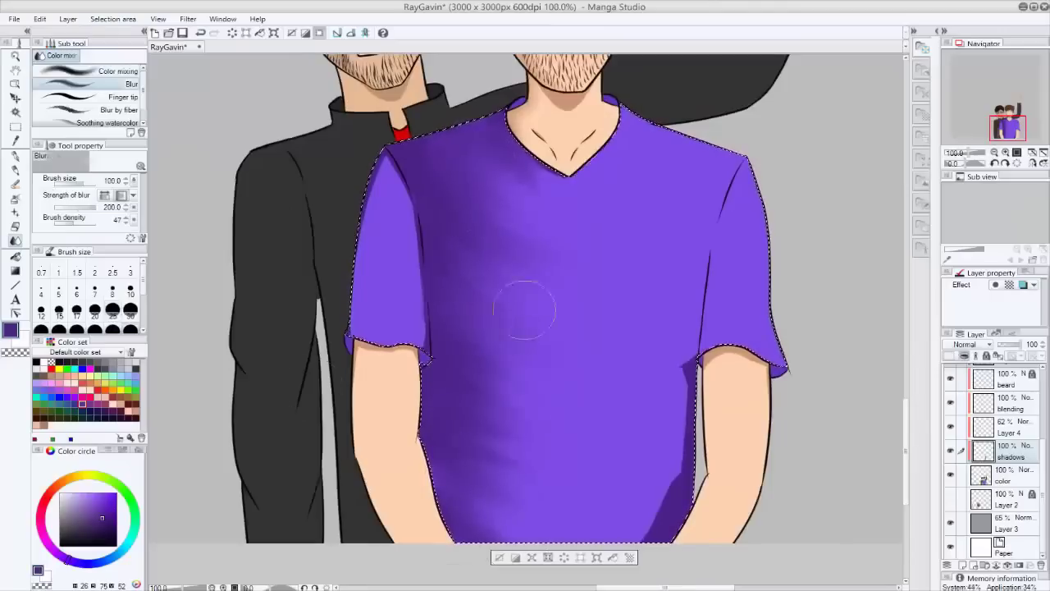
left_click_drag(483, 358, 448, 283)
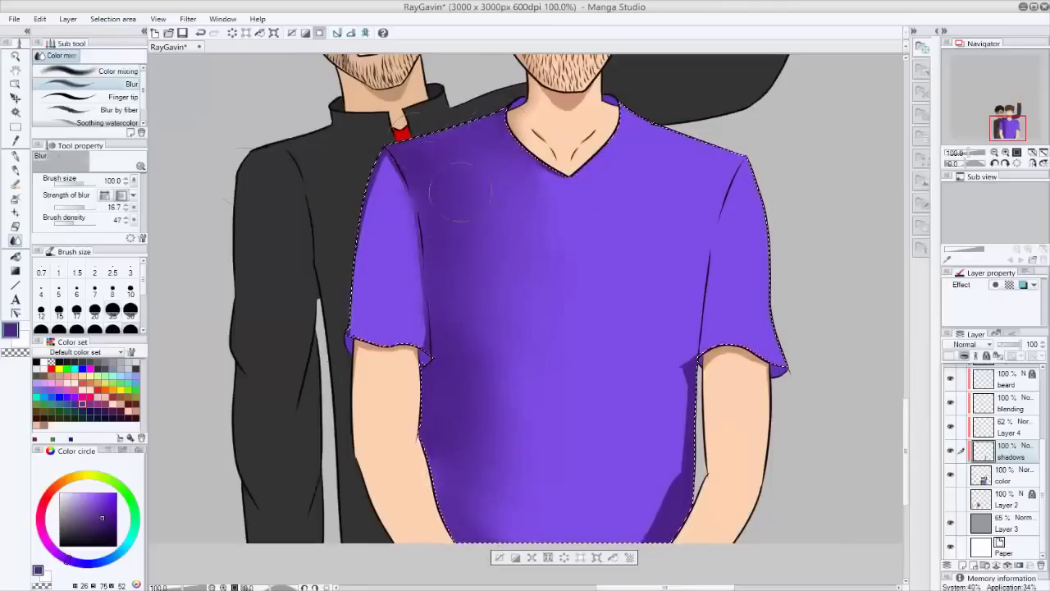
mouse_move(460, 190)
left_mouse_down()
mouse_move(492, 123)
mouse_move(355, 193)
mouse_move(488, 136)
left_mouse_up()
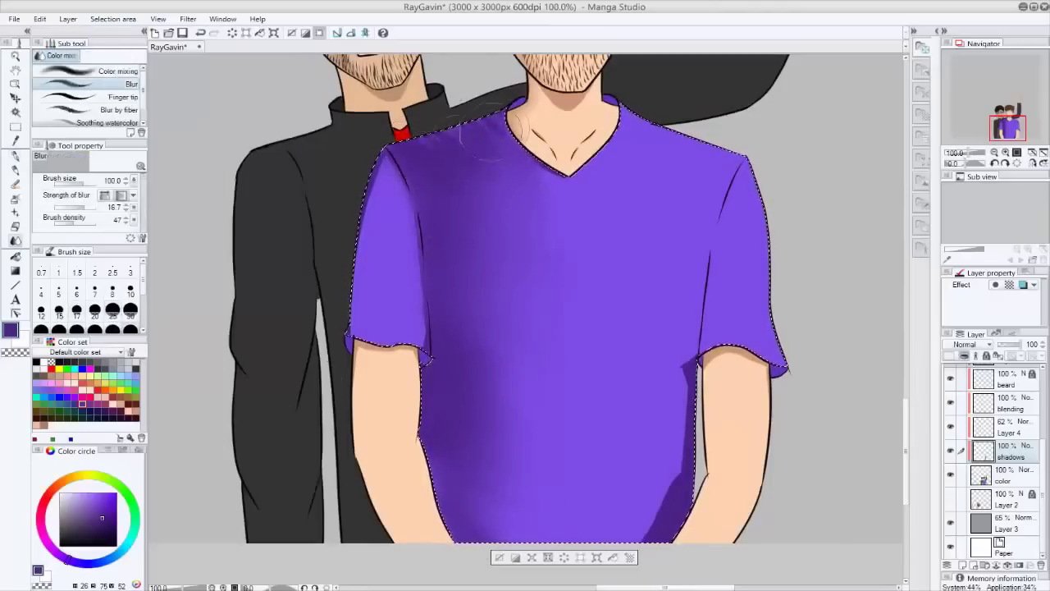
key("comma")
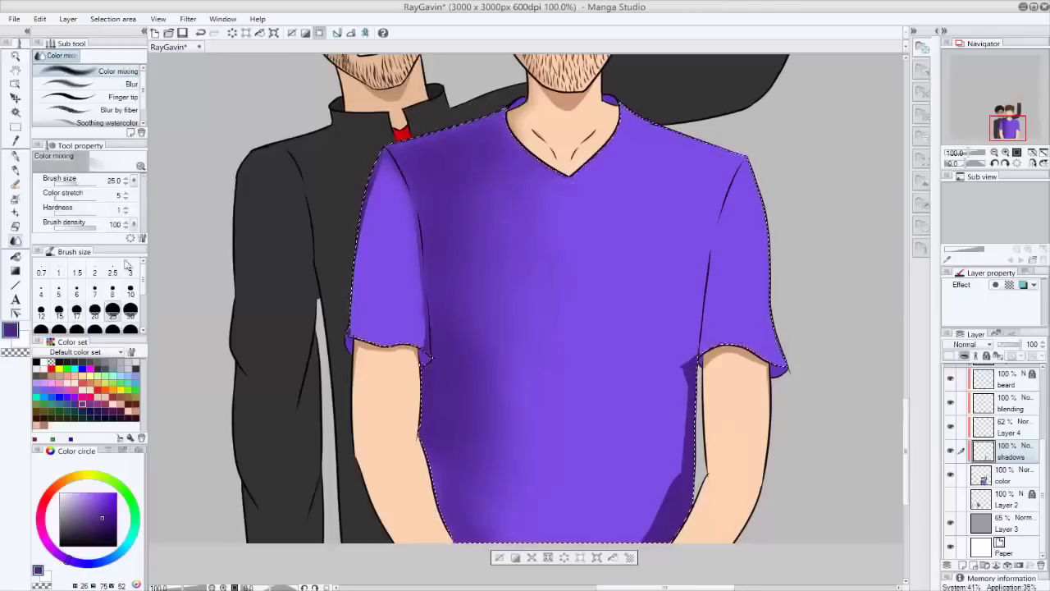
key("period")
mouse_move(562, 429)
left_mouse_down()
mouse_move(473, 398)
mouse_move(525, 319)
mouse_move(482, 390)
mouse_move(467, 250)
mouse_move(459, 353)
mouse_move(508, 182)
mouse_move(501, 349)
left_mouse_up()
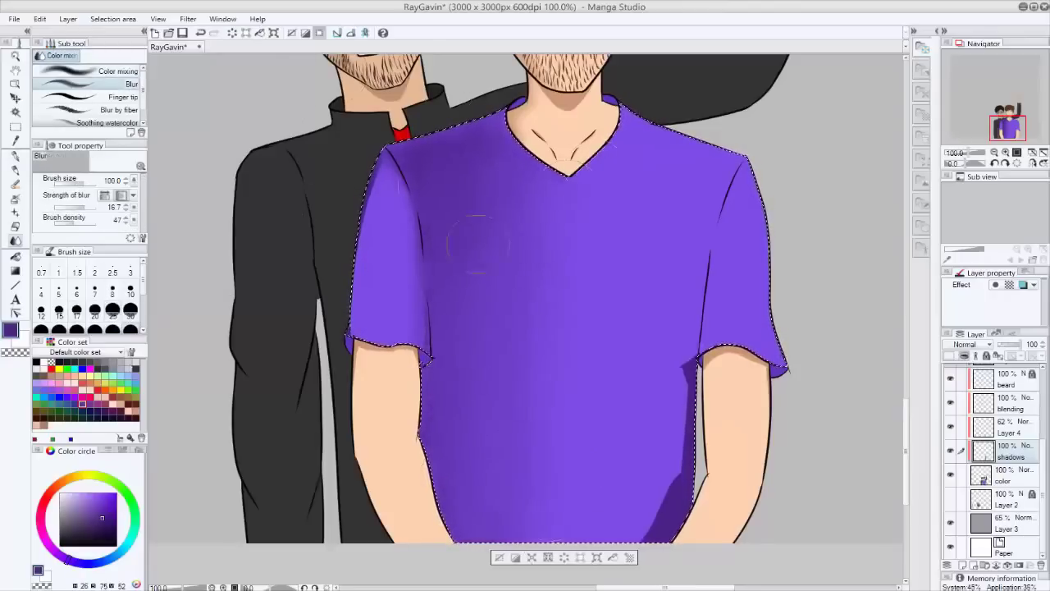
key("comma")
key("period")
key("comma")
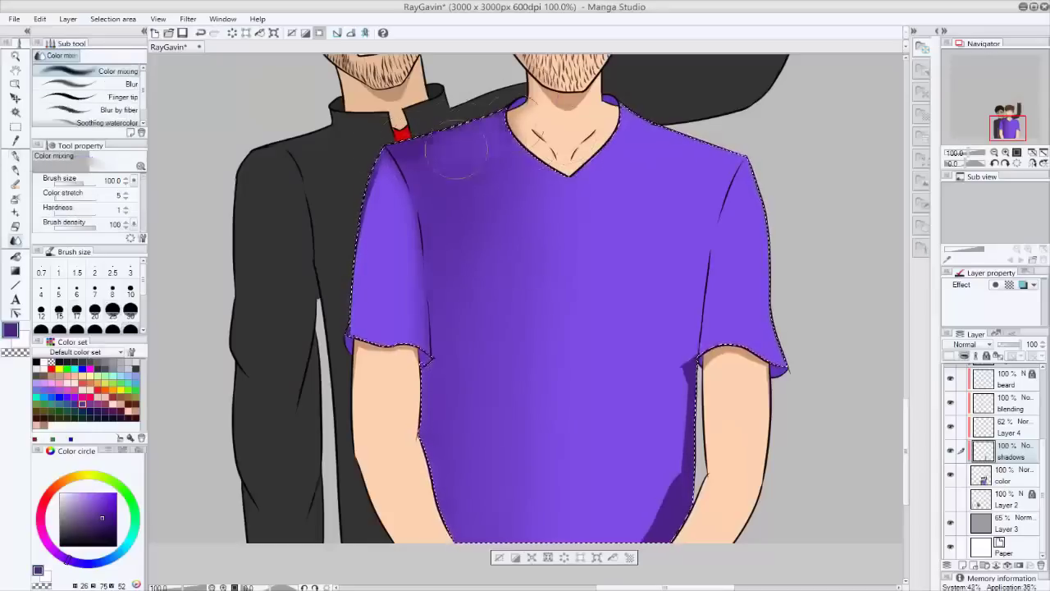
key("period")
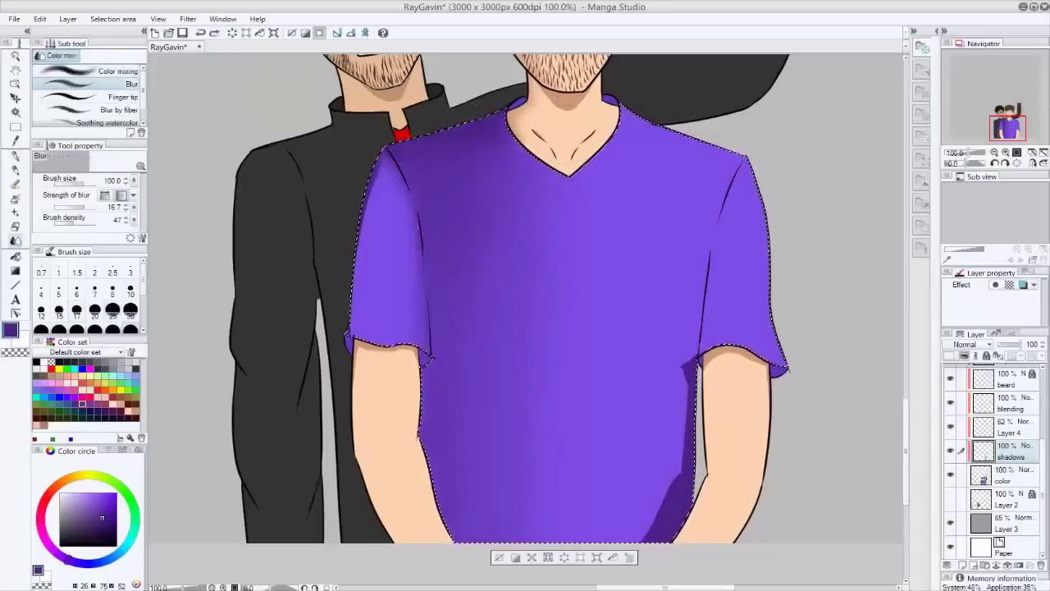
- Select the black jacket's body and lowered sleeve, and paint near-black shadows along the sleeve's edges with Mapping pen size 40
mouse_move(967, 153)
left_mouse_down()
mouse_move(996, 157)
mouse_move(971, 154)
left_mouse_up()
key("w")
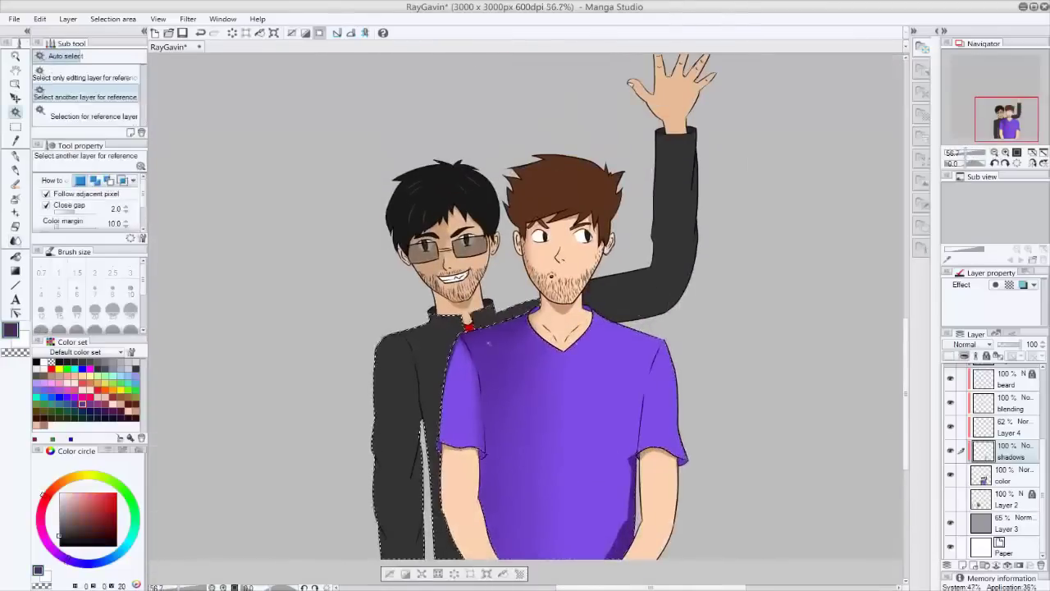
key("p")
scroll(526, 312, "up", 3)
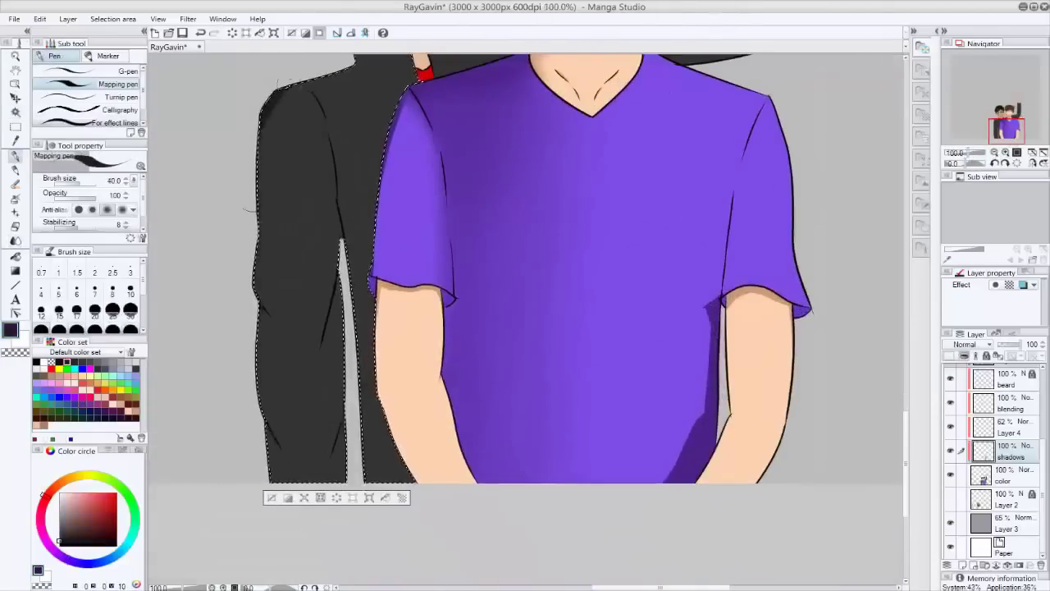
mouse_move(279, 86)
left_mouse_down()
mouse_move(246, 262)
mouse_move(254, 443)
left_mouse_up()
left_click_drag(338, 262, 337, 460)
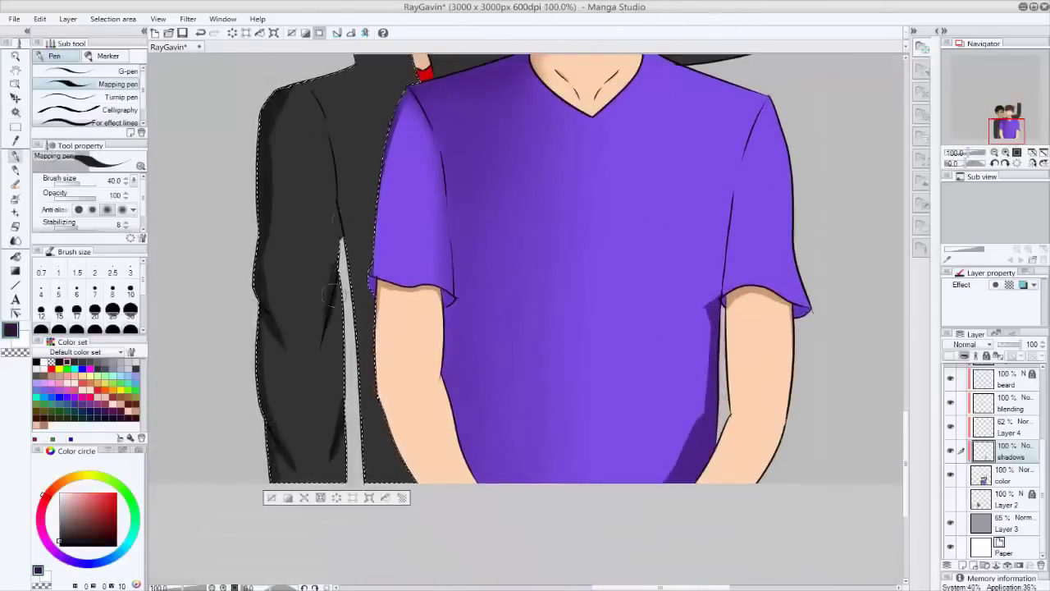
- Paint near-black shadows along the jacket's shoulder, collar and sleeve seam, and over the lower torso beside the purple shirt
left_click_drag(295, 78, 341, 345)
scroll(872, 102, "down", 2)
left_click_drag(386, 184, 345, 312)
left_click_drag(320, 345, 328, 493)
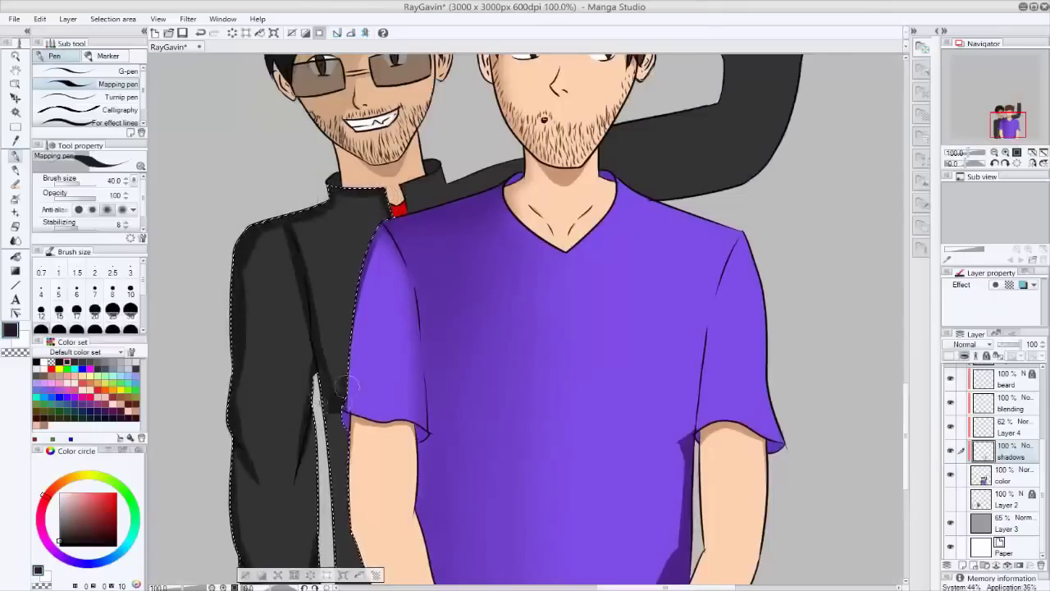
left_click_drag(312, 374, 329, 534)
scroll(328, 369, "up", 2)
- Blend the jacket's sleeve, seam and torso shadows with Color mixing at size 17 and Blur at size 15
key("j")
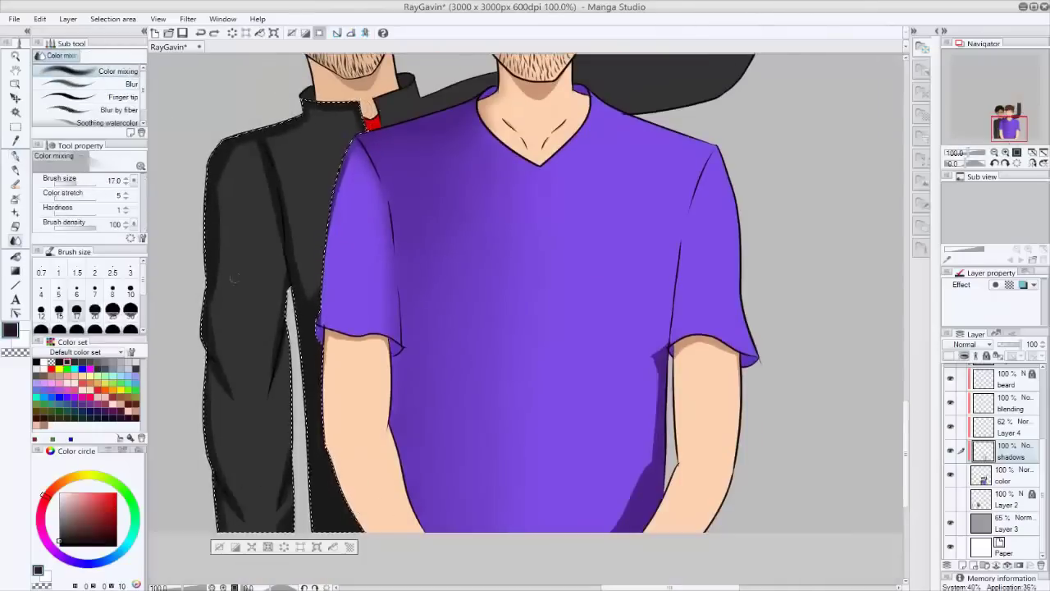
mouse_move(226, 302)
left_mouse_down()
mouse_move(233, 372)
mouse_move(223, 476)
left_mouse_up()
left_click_drag(244, 515, 212, 427)
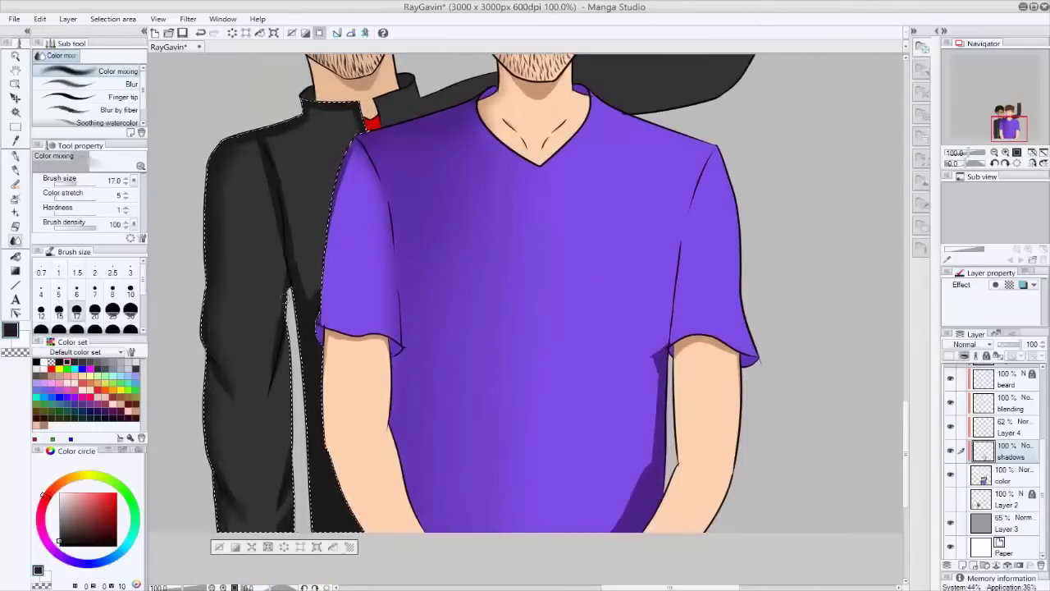
left_click_drag(209, 492, 209, 402)
left_click_drag(220, 517, 259, 151)
left_click_drag(295, 333, 264, 164)
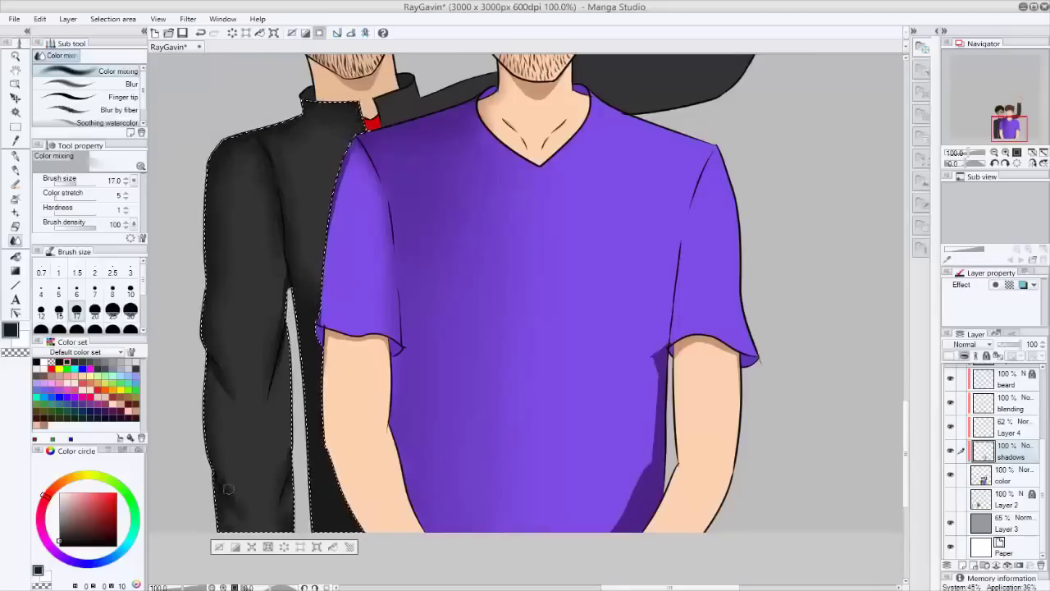
left_click_drag(292, 484, 284, 279)
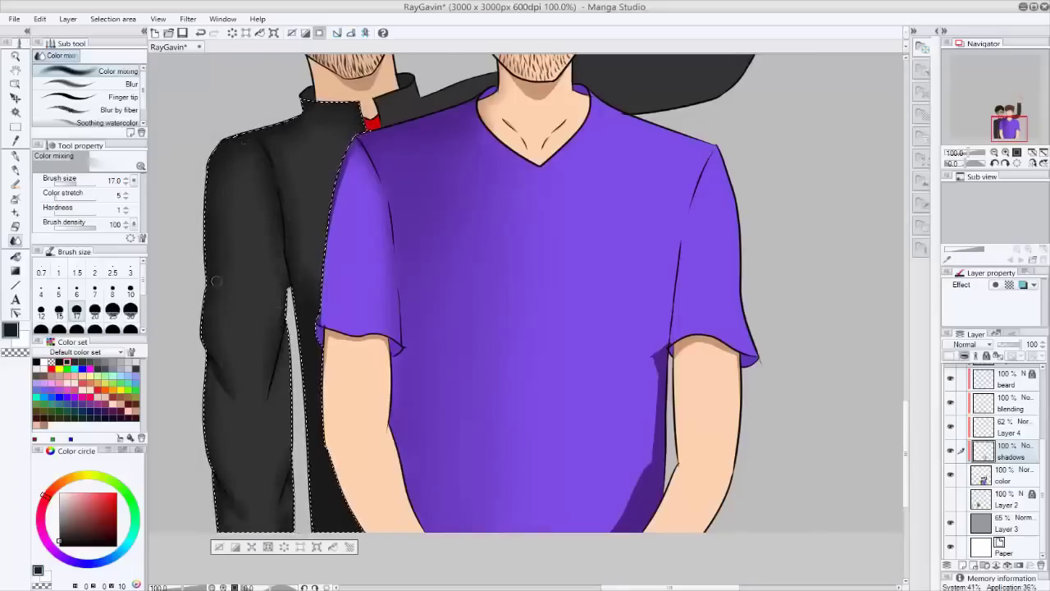
key("period")
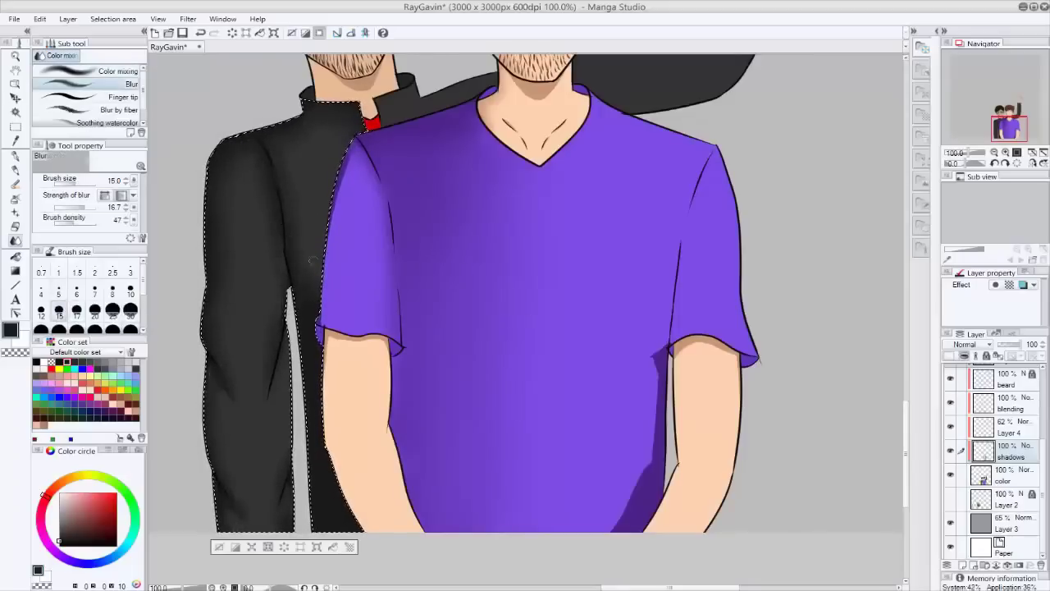
- Select the black jacket's raised sleeve and collar, and paint near-black shadows along the sleeve's edges and cuff with Mapping pen size 20
key("ctrl+0")
key("ctrl+alt+0")
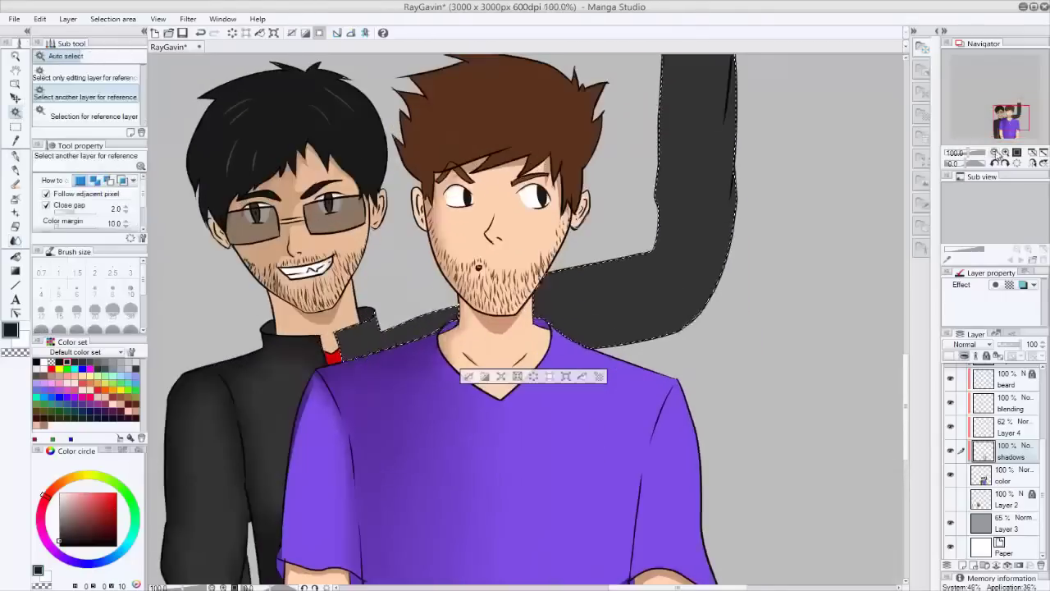
key("p")
key("bracketleft")
key("bracketleft")
key("bracketleft")
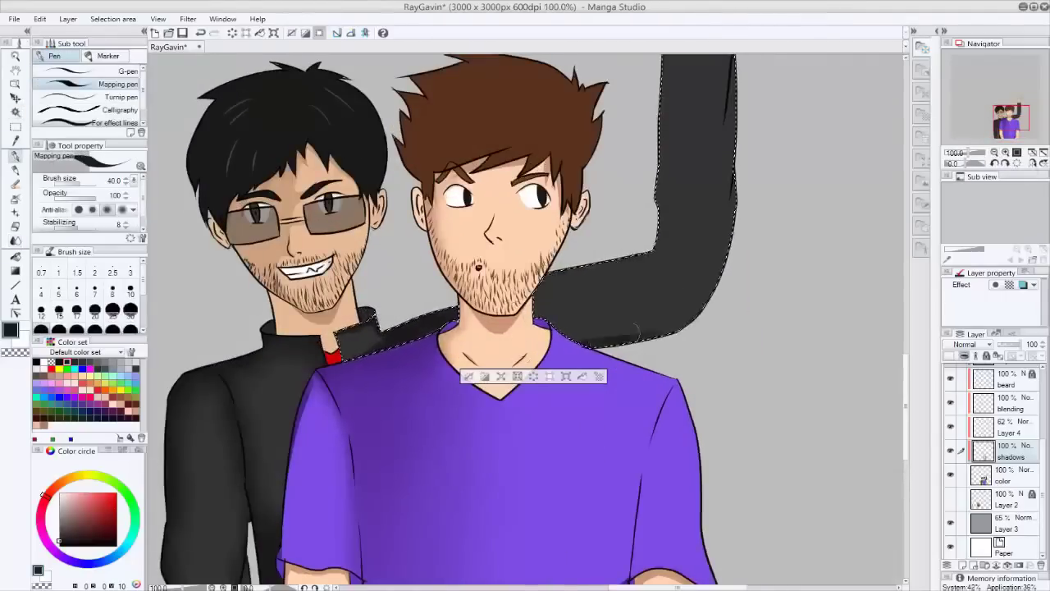
scroll(691, 57, "up", 1)
left_click_drag(694, 72, 693, 250)
left_click_drag(688, 213, 681, 275)
mouse_move(624, 66)
left_mouse_down()
mouse_move(632, 160)
mouse_move(616, 271)
left_mouse_up()
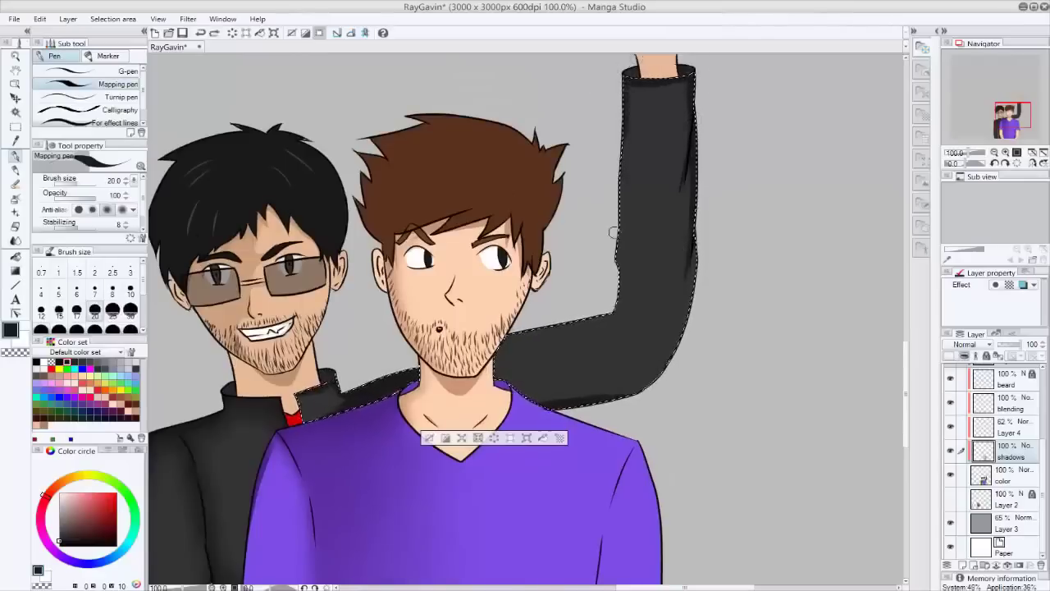
left_click_drag(628, 85, 614, 283)
- Blend the raised sleeve's shadows with Color mixing at size 12 and Blur at size 15
key("j")
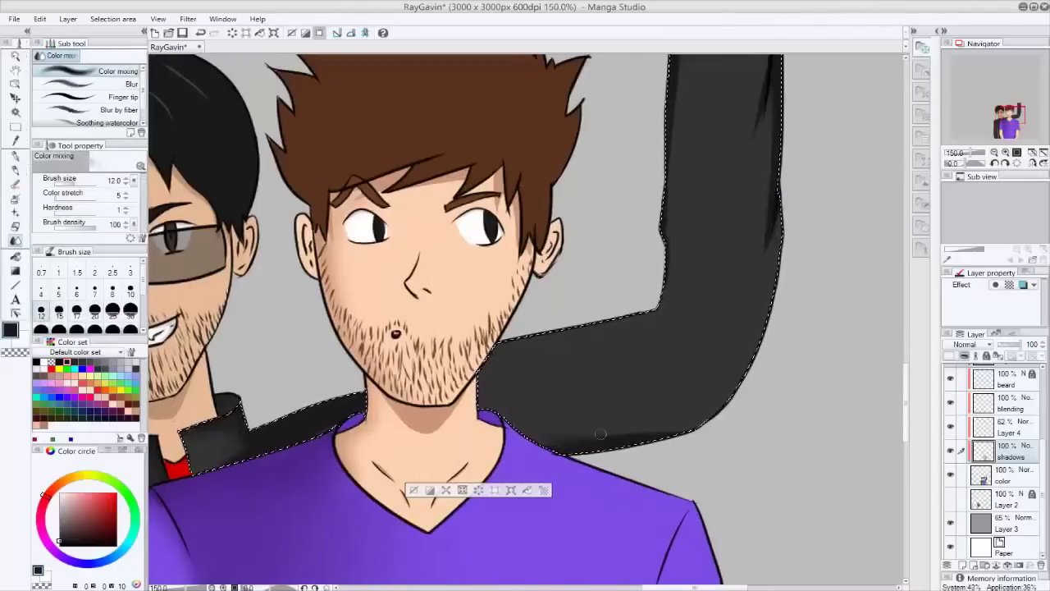
left_click_drag(509, 247, 426, 443)
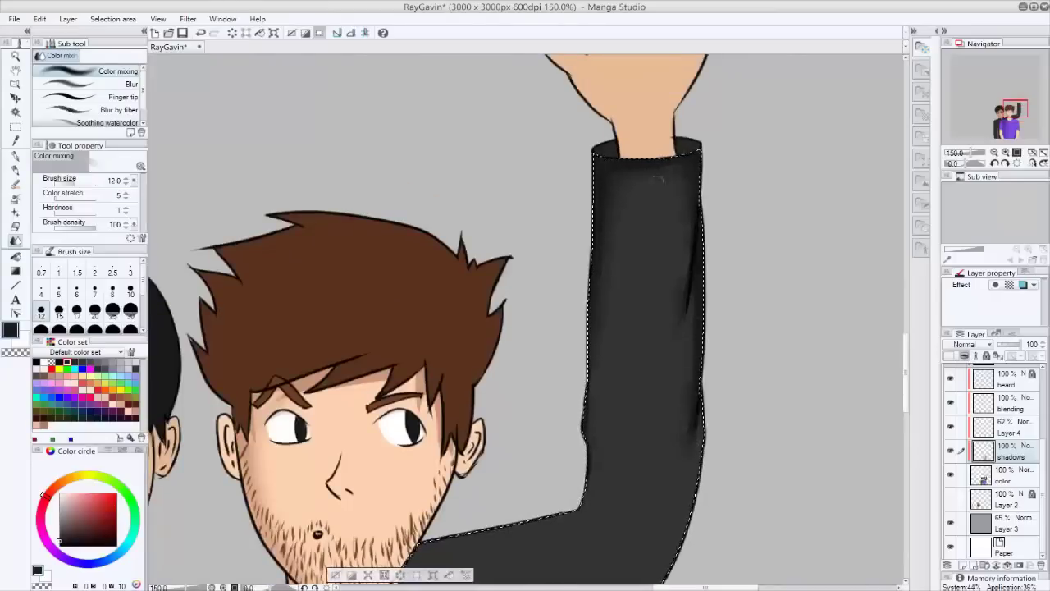
key("period")
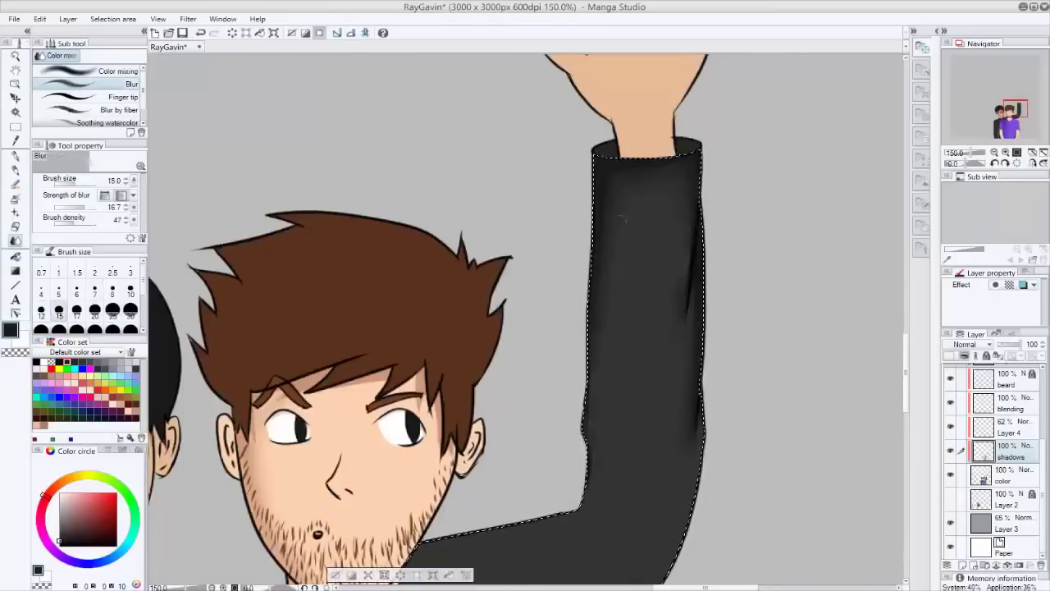
scroll(507, 283, "down", 3)
scroll(508, 283, "up", 2)
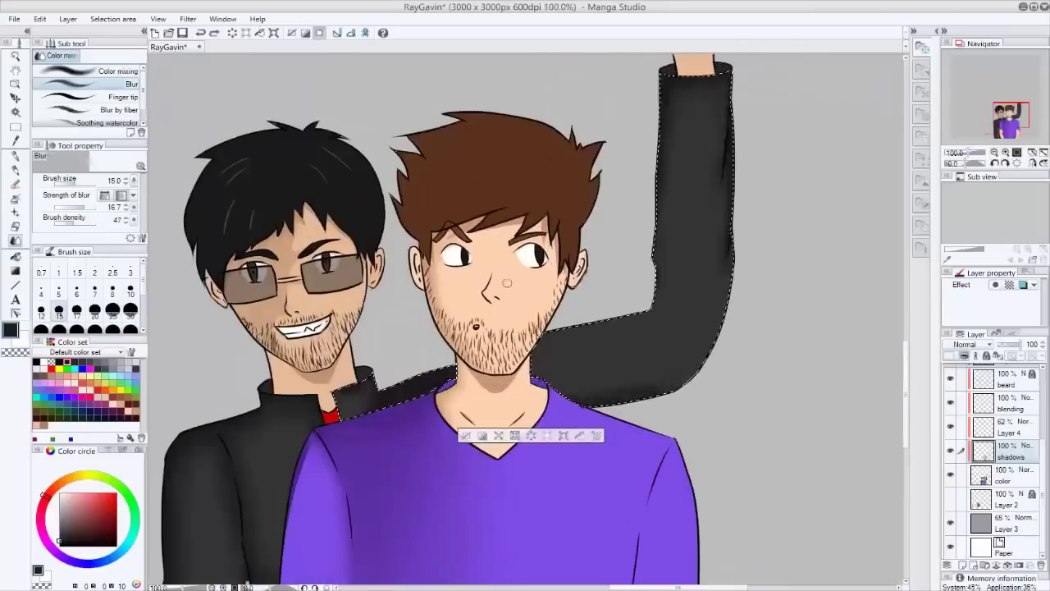
- Select the raised hand and paint darker tan shadows along its fingers, thumb, palm edge and wrist with Mapping pen size 20
key("p")
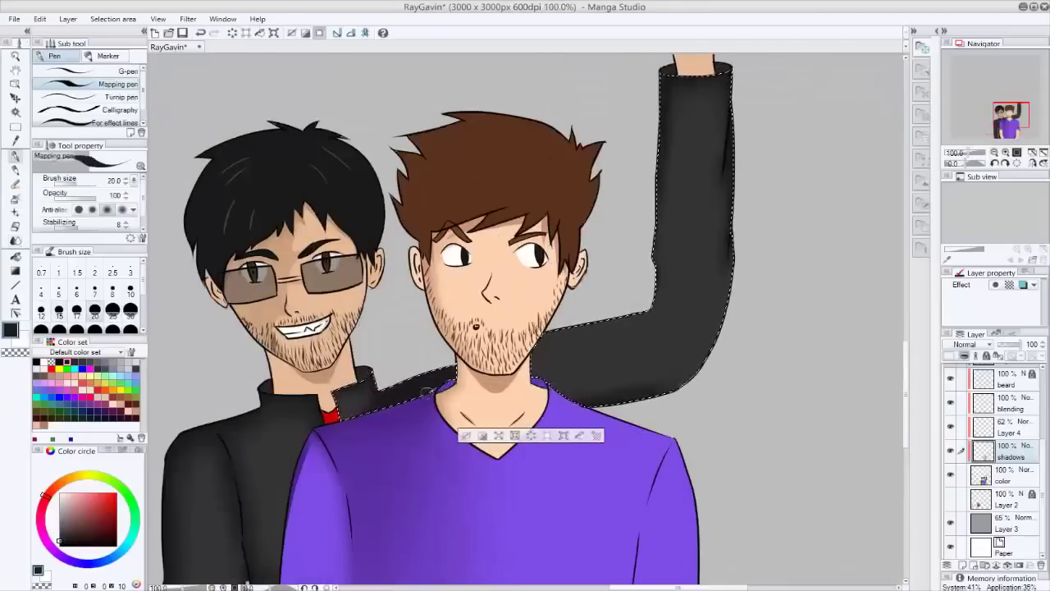
left_click(492, 303, "alt")
scroll(706, 205, "up", 2)
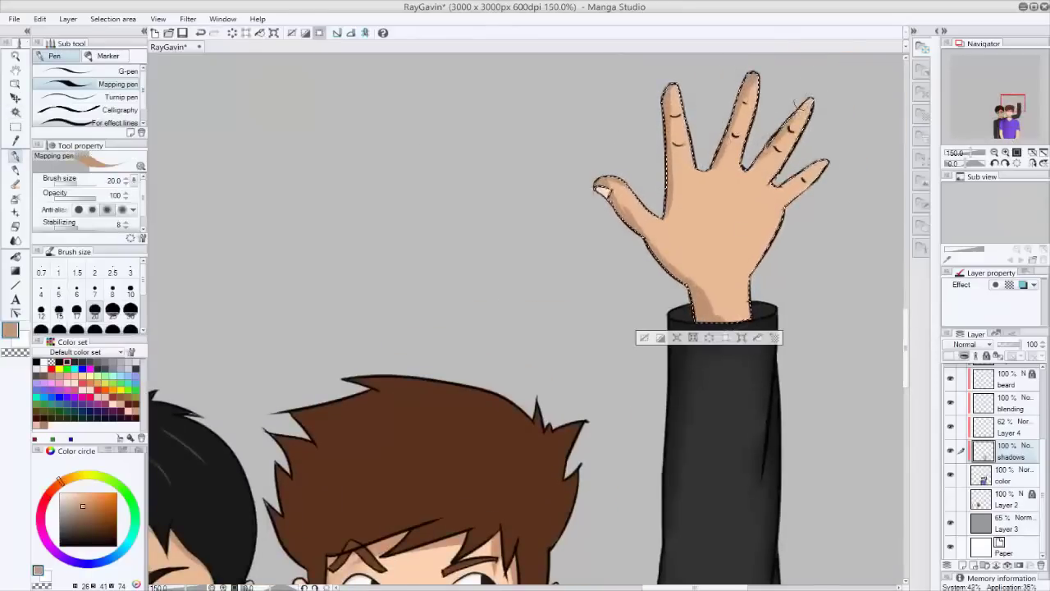
- Blend the raised hand's shadows with Color mixing at size 8 and Blur at size 15, and clear the selection
key("j")
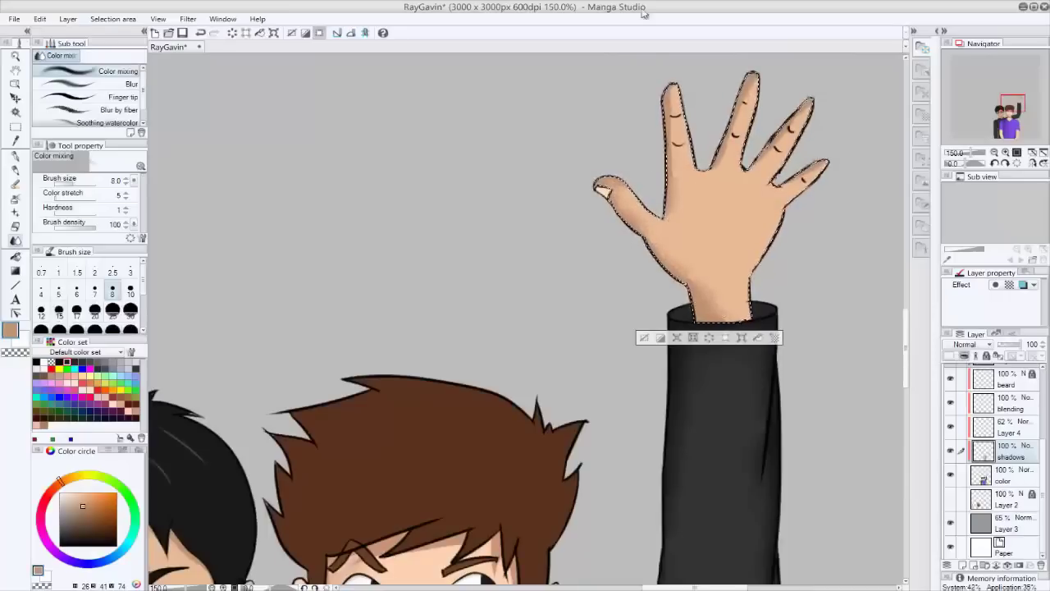
left_click_drag(776, 182, 810, 99)
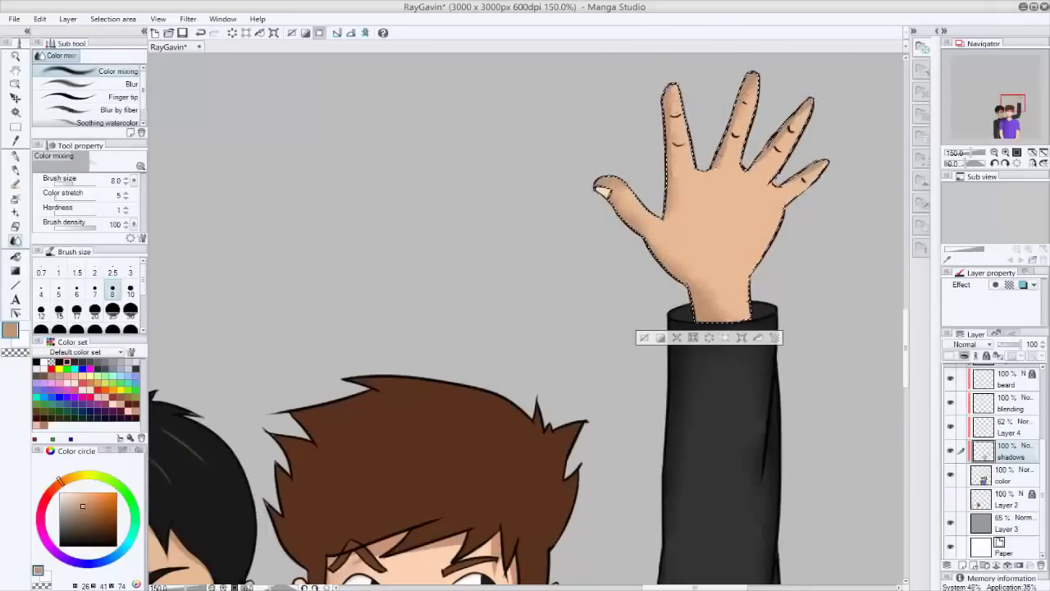
key(".")
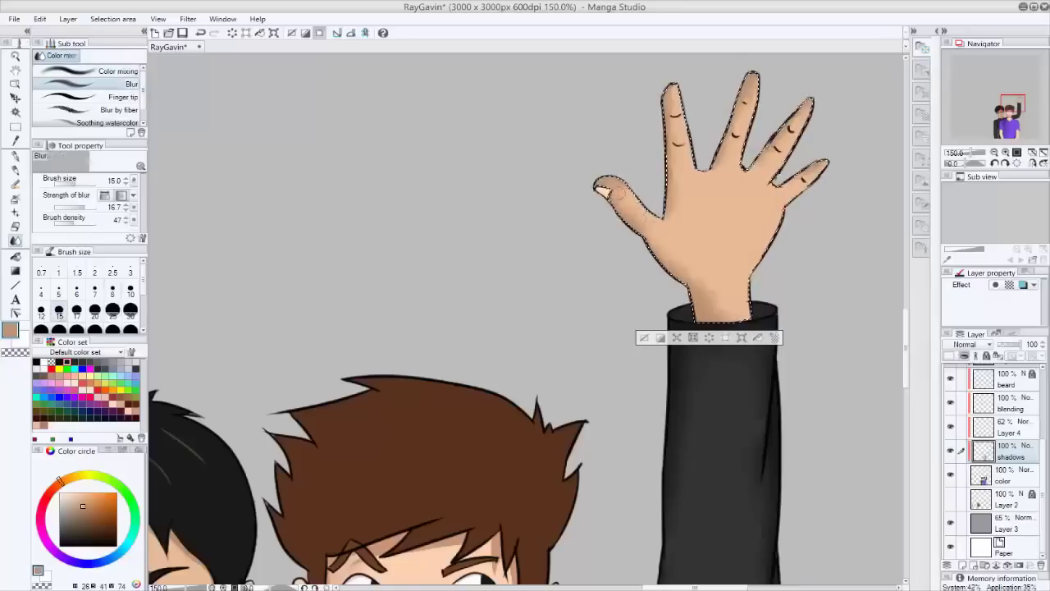
key("ctrl+d")
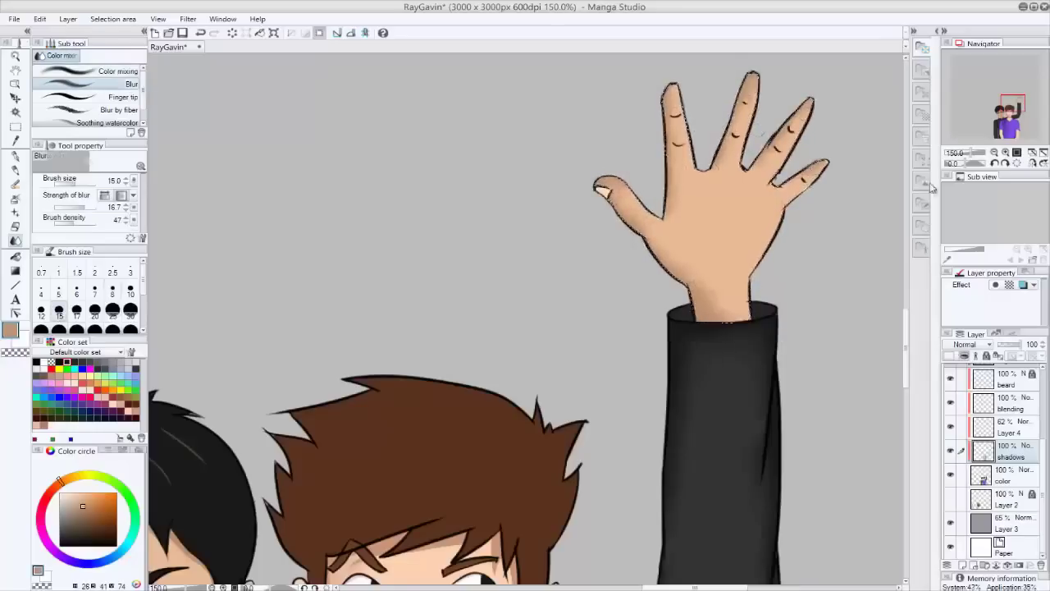
key("ctrl+minus")
key("ctrl+minus")
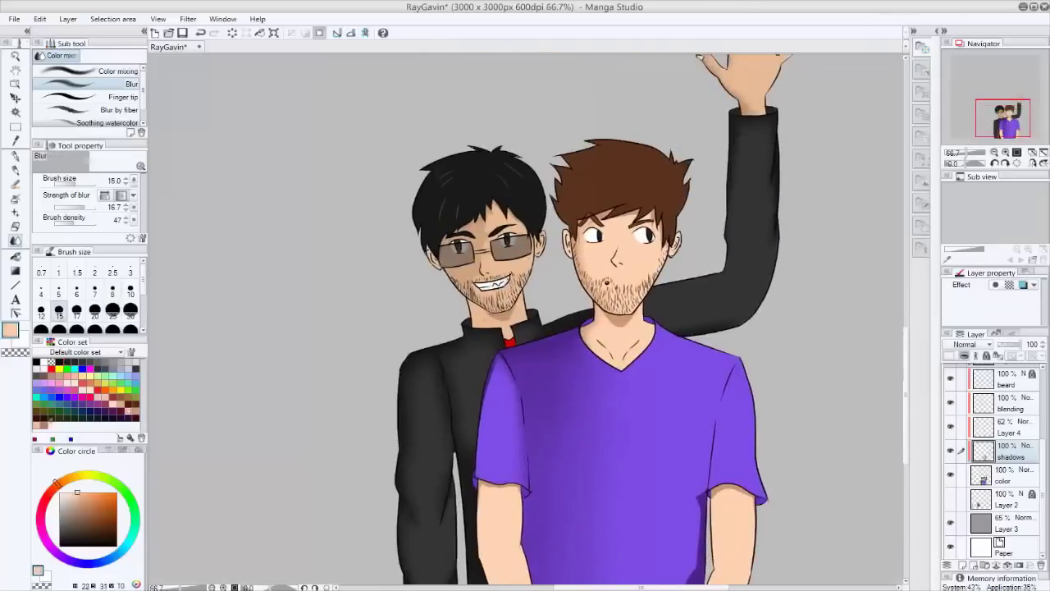
- Try shading under the glasses-wearing man's chin on the blending layer, smudging it with Color mixing and Finger tip
key("ctrl+plus")
key("ctrl+plus")
key("p")
key("alt+bracketright")
key("alt+bracketright")
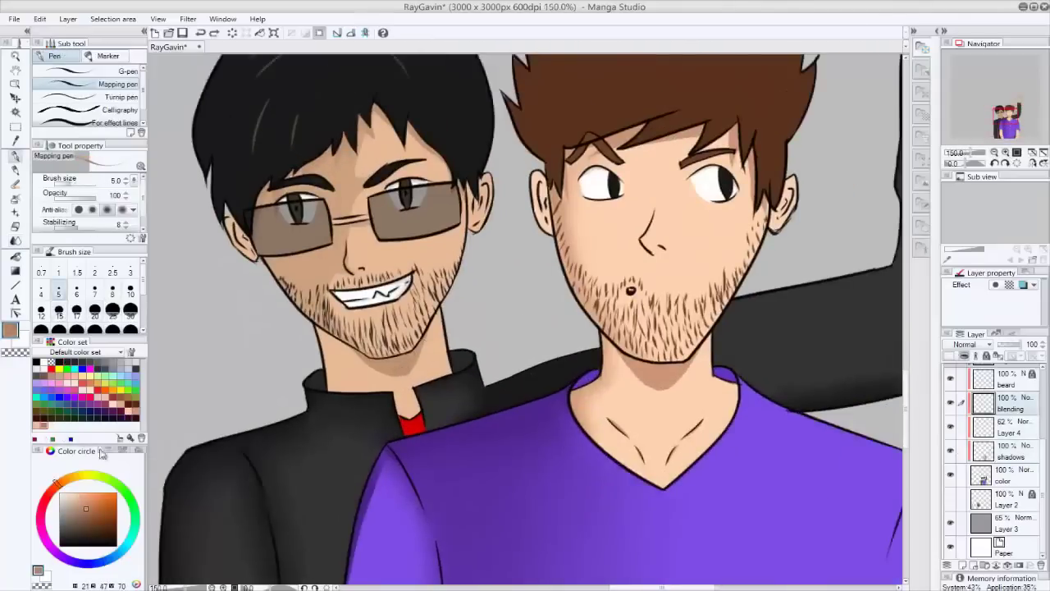
key("j")
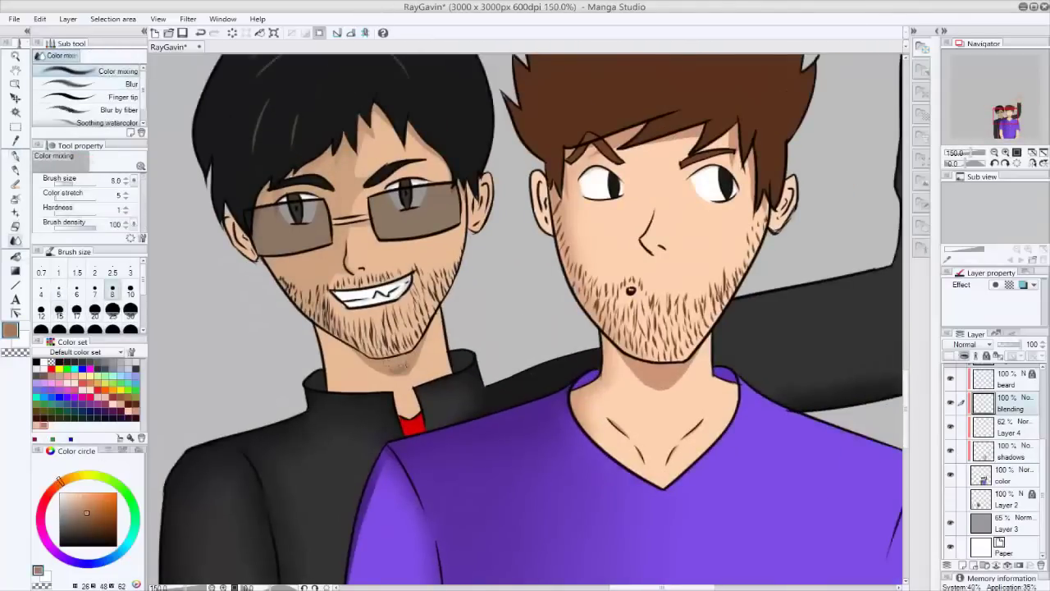
key("bracketright")
key("bracketright")
key("bracketright")
key("bracketright")
key("bracketright")
key("bracketright")
key("bracketright")
left_click(107, 97)
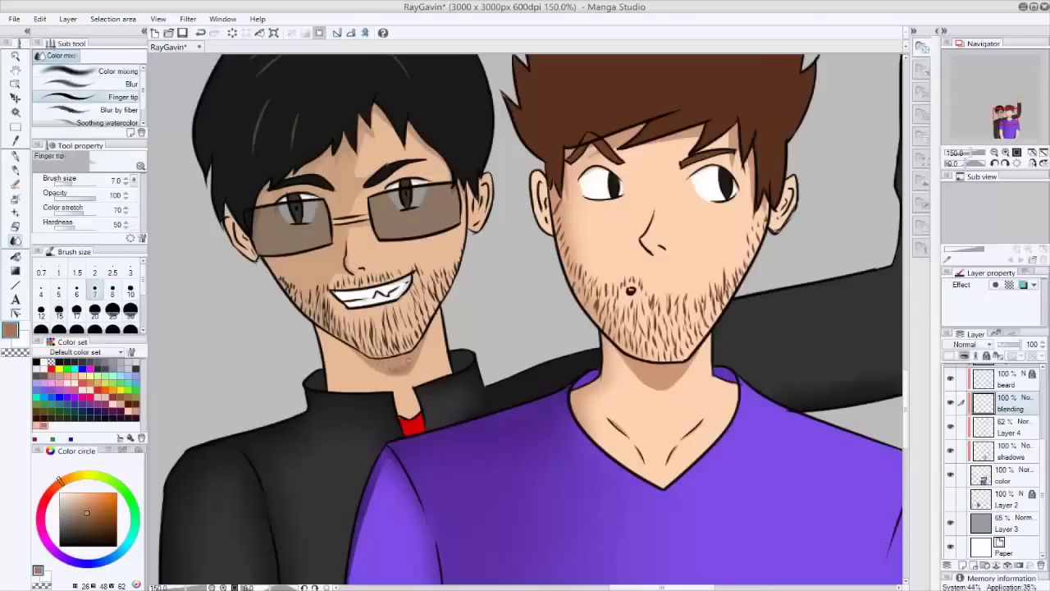
- Choose white, add a new layer above Layer 4, and select both glasses lenses from the lineray layer
key("p")
key("c")
key("alt+bracketleft")
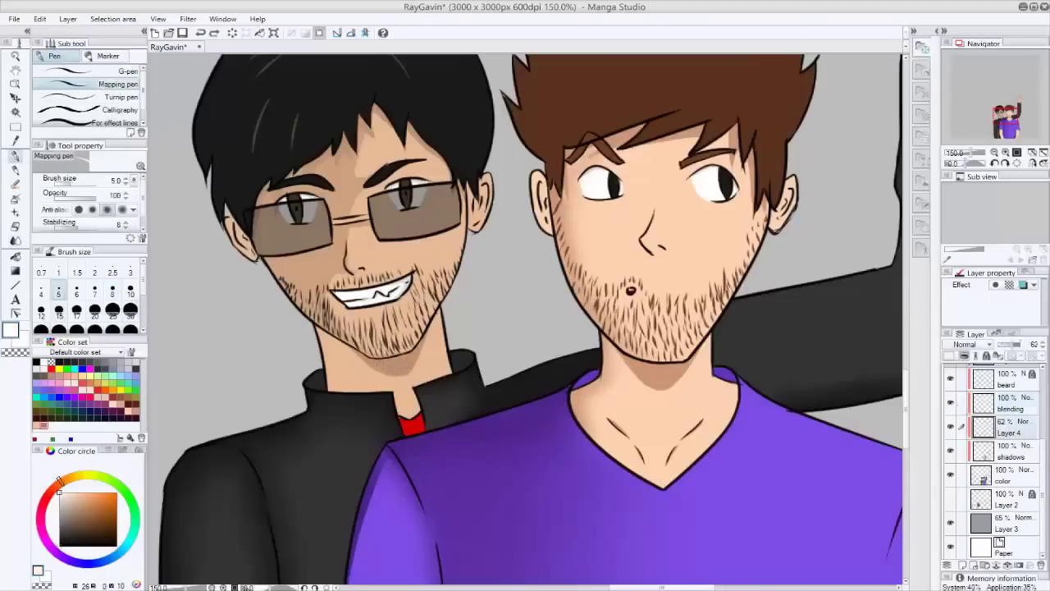
key("w")
left_click(291, 223)
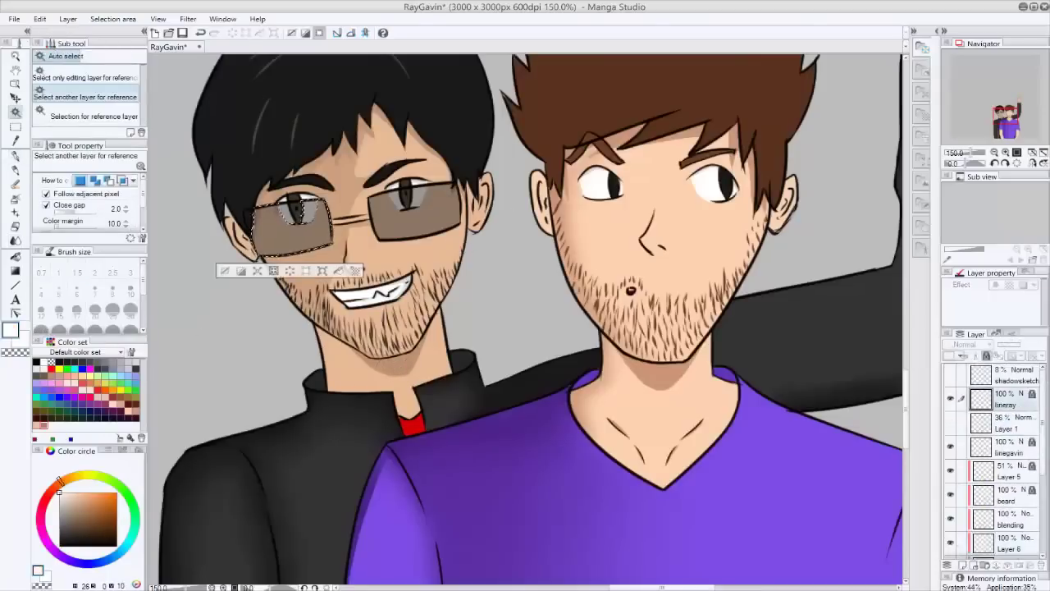
key("ctrl+plus")
left_click(579, 234, "shift")
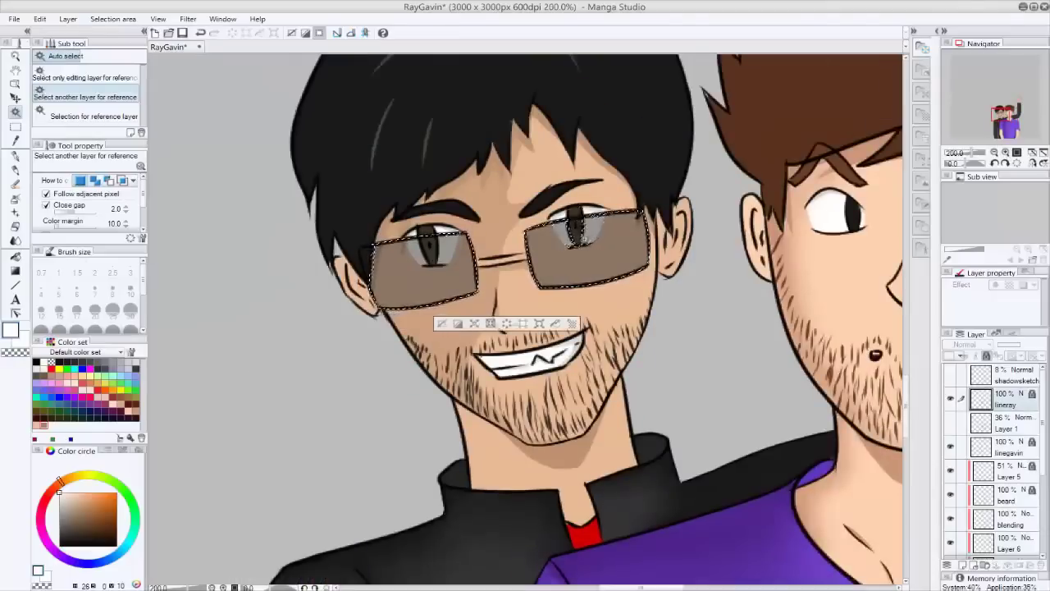
- Move Layer 6 above Layer 5 and paint white diagonal reflection streaks across both lenses with Mapping pen size 5
key("p")
key("alt+bracketleft")
key("alt+bracketleft")
key("alt+bracketleft")
key("alt+bracketleft")
key("alt+bracketleft")
key("alt+bracketleft")
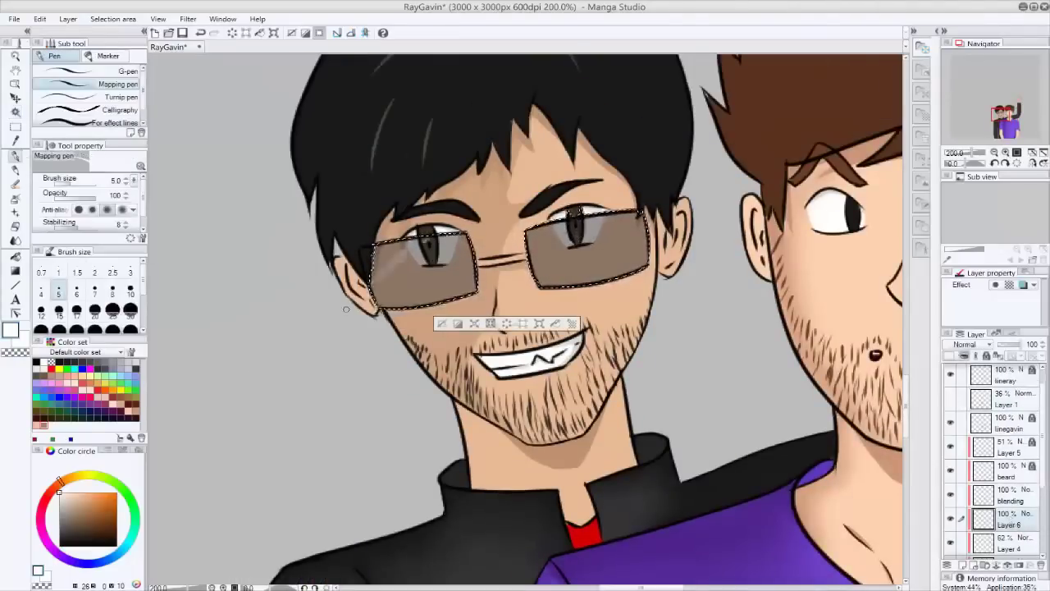
key("ctrl+bracketright")
key("ctrl+bracketright")
key("ctrl+bracketright")
left_click_drag(386, 299, 468, 238)
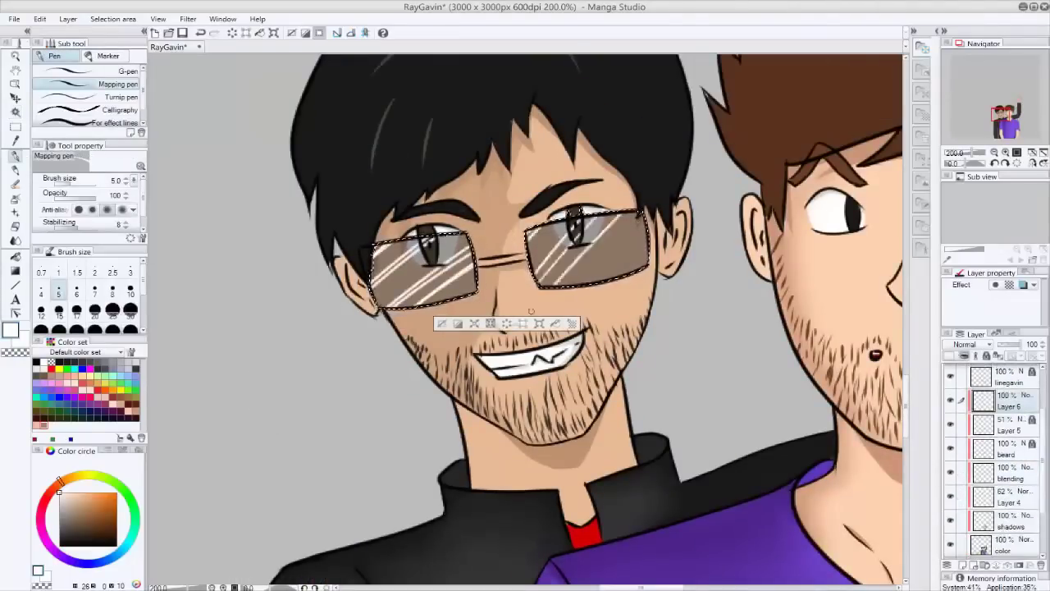
left_click_drag(542, 284, 644, 215)
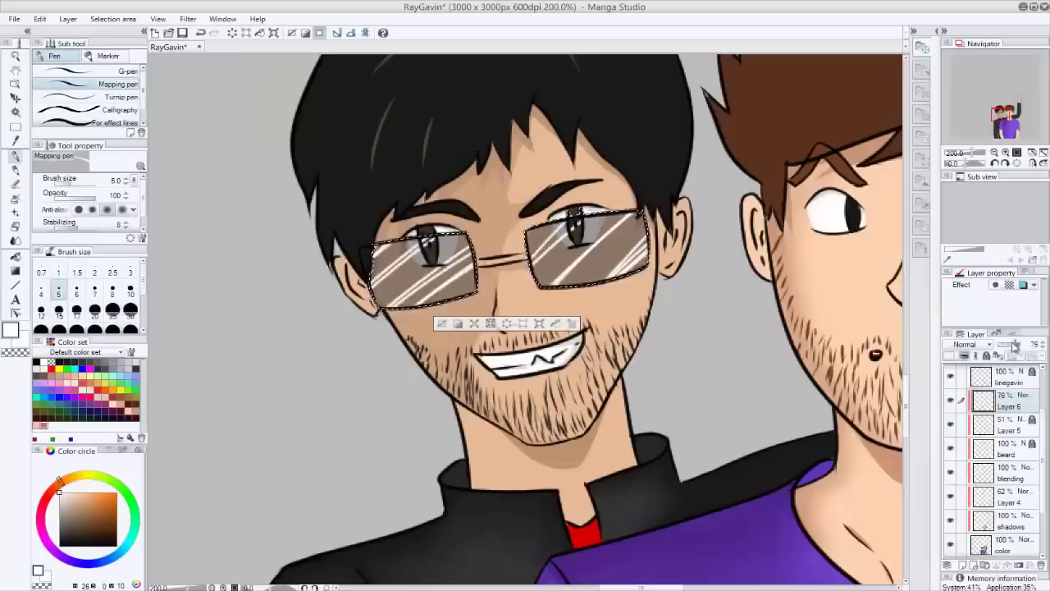
- Try several blending modes on the lens reflection layer and set it to Soft light
left_click(971, 344)
left_click(964, 461)
left_click(971, 344)
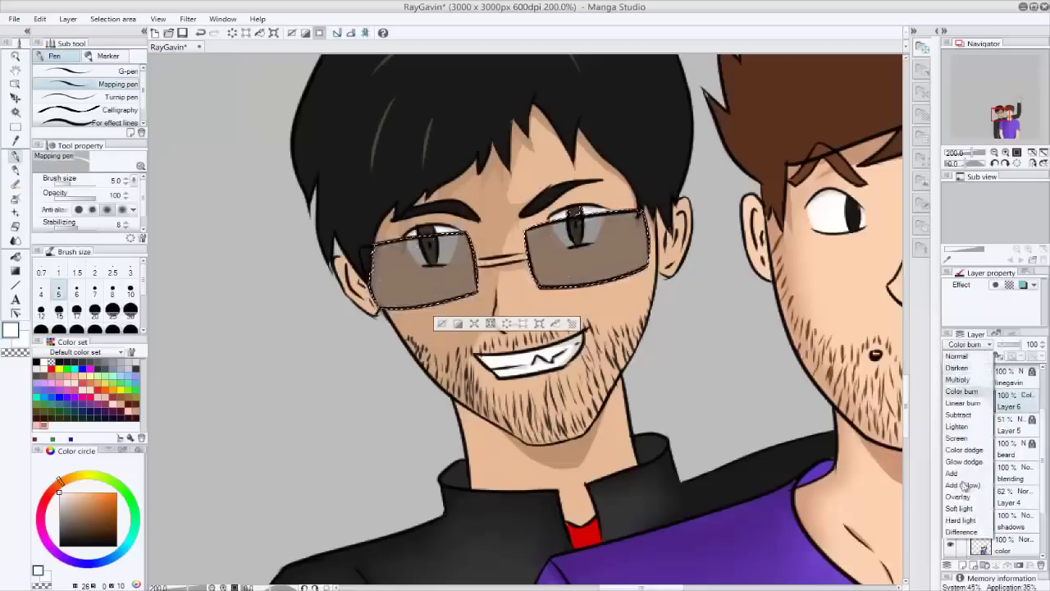
left_click(952, 474)
left_click(970, 344)
left_click(965, 509)
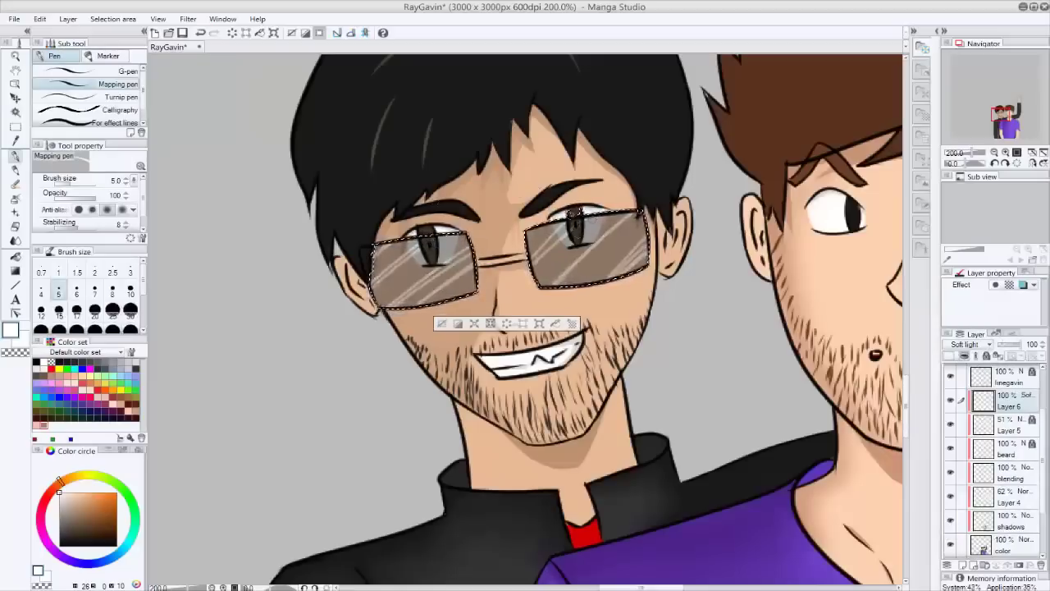
- Add a new layer above the reflections, select the brown hair, and ready the Mapping pen with a dark brown
key("ctrl+minus")
key("ctrl+minus")
key("ctrl+minus")
key("ctrl+shift+n")
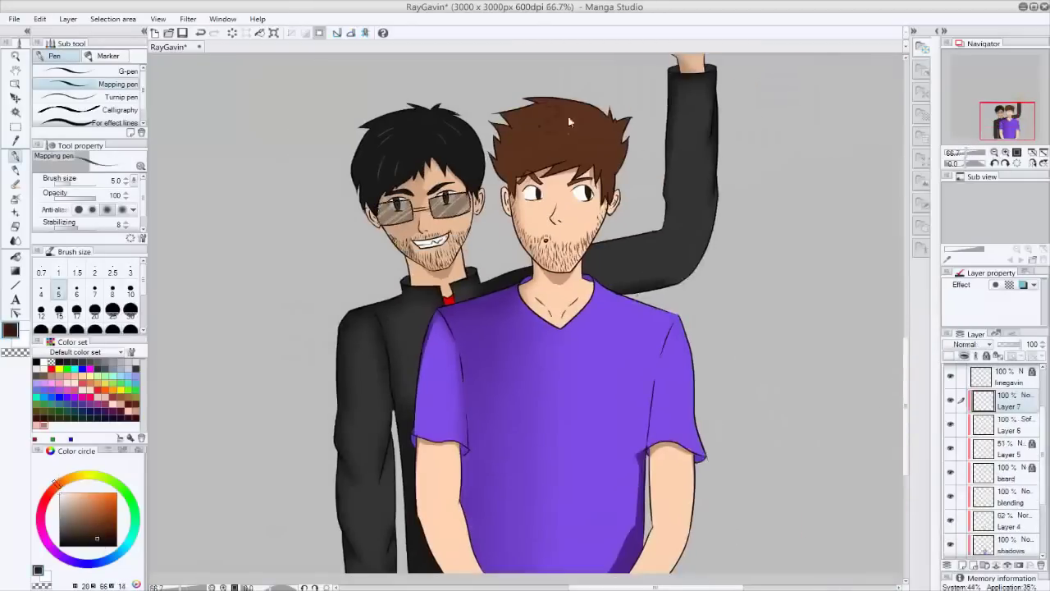
key("w")
left_click(571, 121)
key("ctrl+plus")
key("ctrl+plus")
key("p")
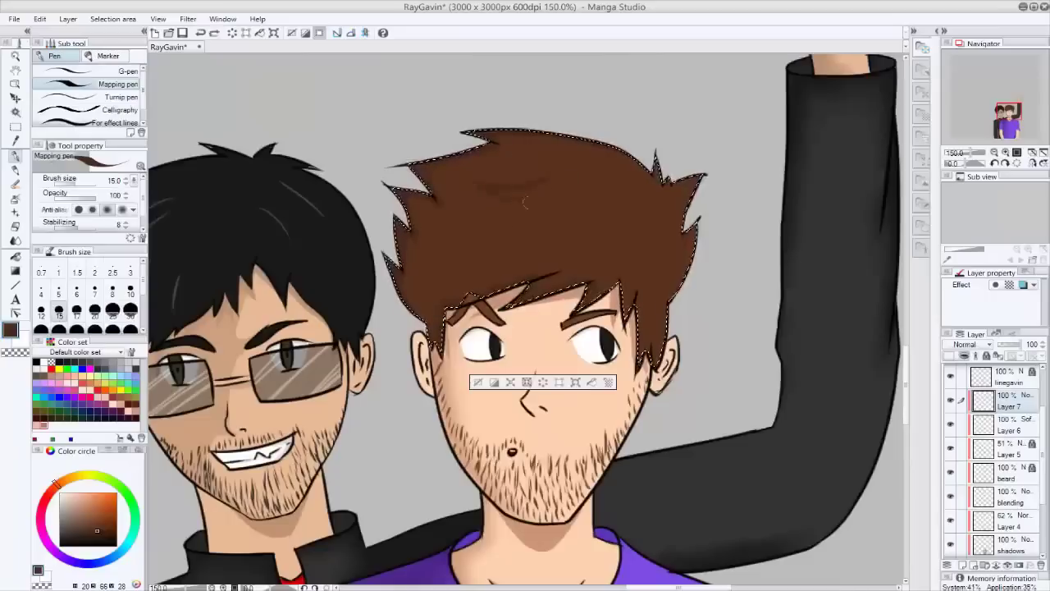
- Undo the first hair stroke and sketch dark brown strand outlines across the hair with Mapping pen size 10
key("bracketleft")
key("bracketleft")
key("bracketleft")
key("bracketleft")
key("bracketleft")
key("ctrl+z")
key("bracketright")
key("bracketright")
key("bracketright")
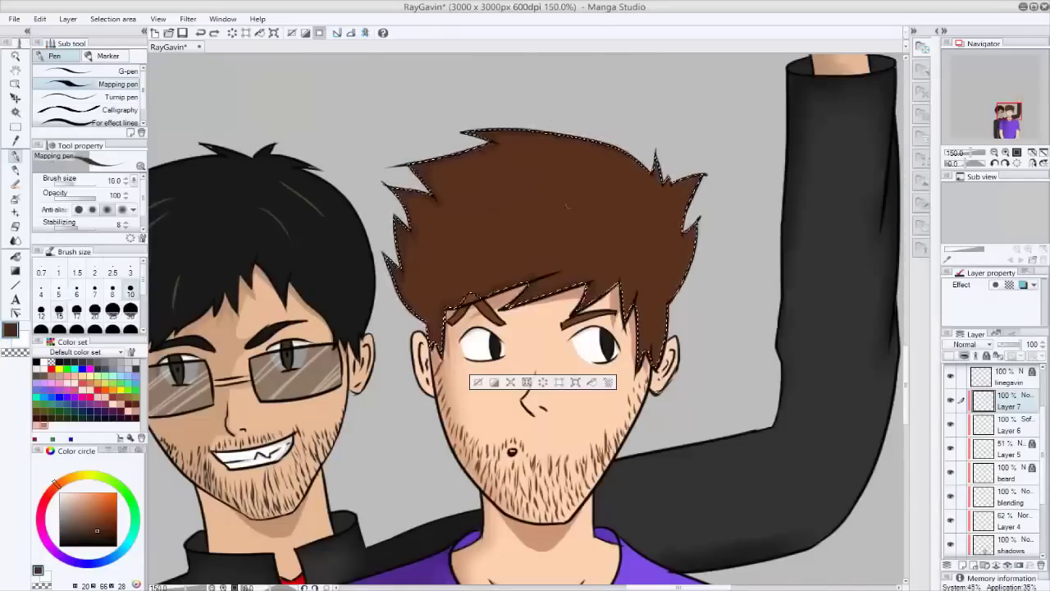
- Fill the brown hair's jagged shadow shapes with dark brown at size 10, and add a darker spiky patch near the crown
key("w")
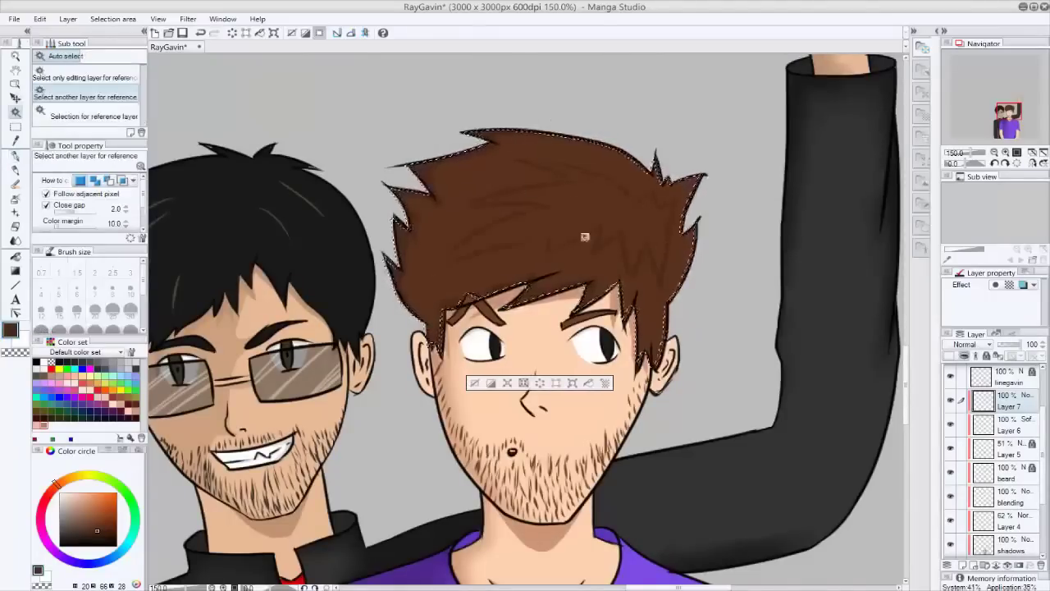
left_click(598, 216)
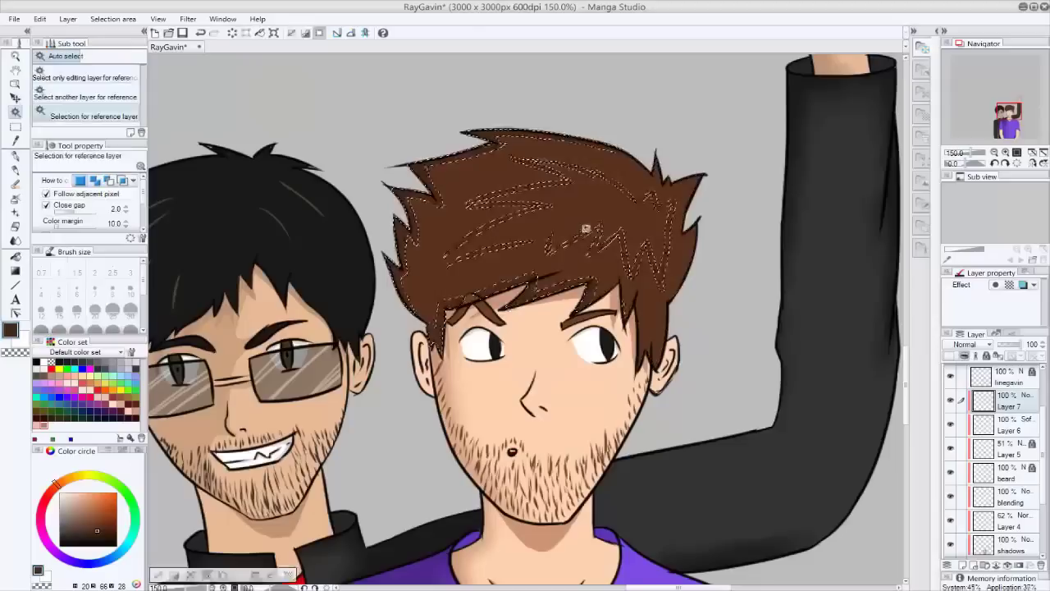
key("p")
scroll(697, 190, "up", 1)
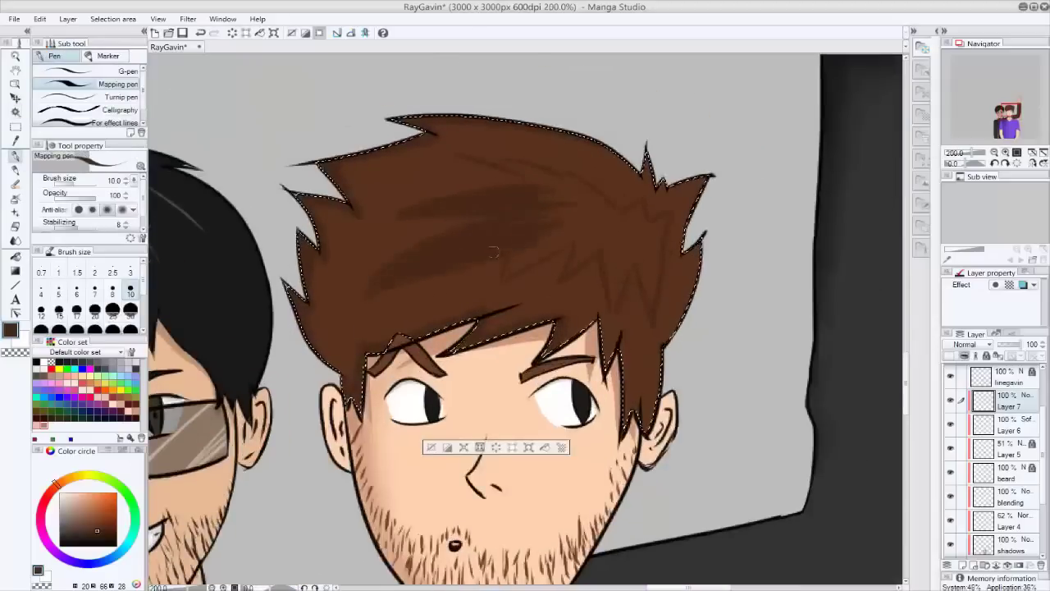
left_click_drag(494, 253, 548, 234)
mouse_move(583, 177)
left_mouse_down()
mouse_move(551, 188)
mouse_move(611, 222)
mouse_move(601, 238)
mouse_move(648, 228)
left_mouse_up()
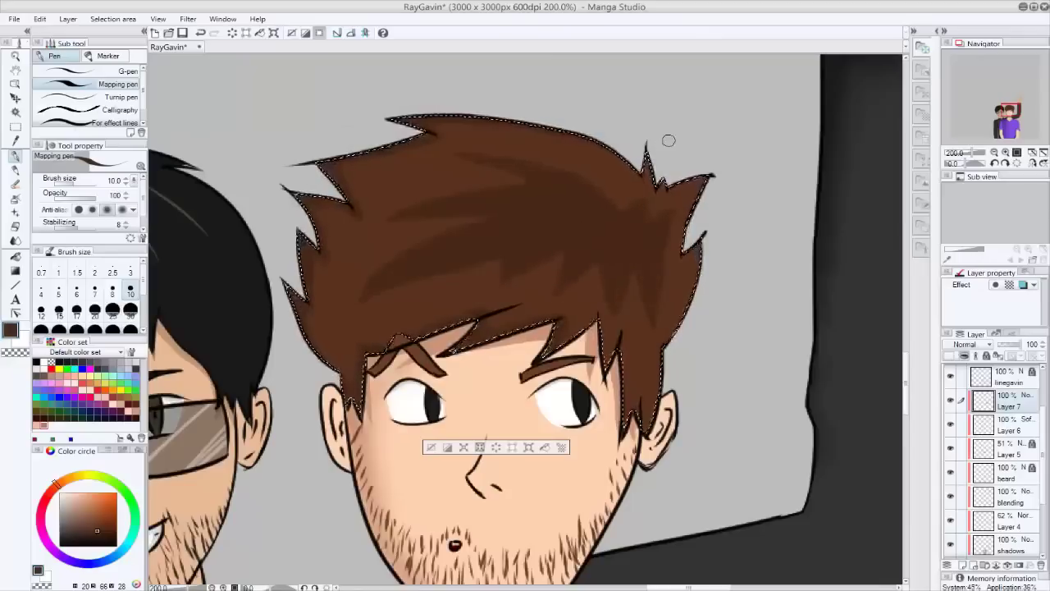
left_click(588, 213, "alt")
mouse_move(588, 214)
left_mouse_down()
mouse_move(573, 256)
mouse_move(623, 246)
left_mouse_up()
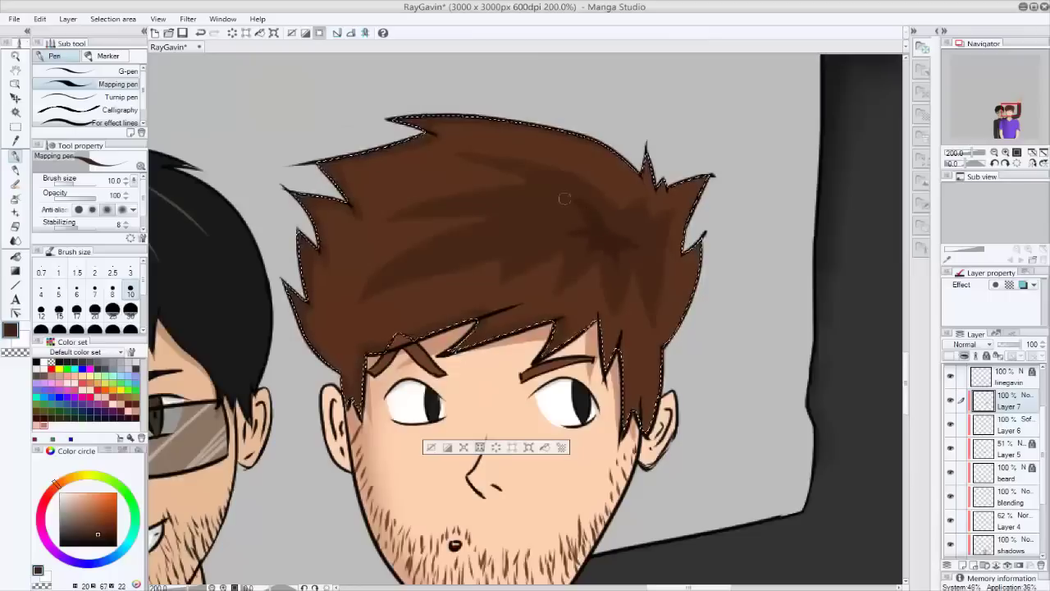
- Soften the dark brown shadow shapes and the spiky crown patch in the brown hair with the Blur tool at size 12
left_click(15, 254)
left_click(15, 240)
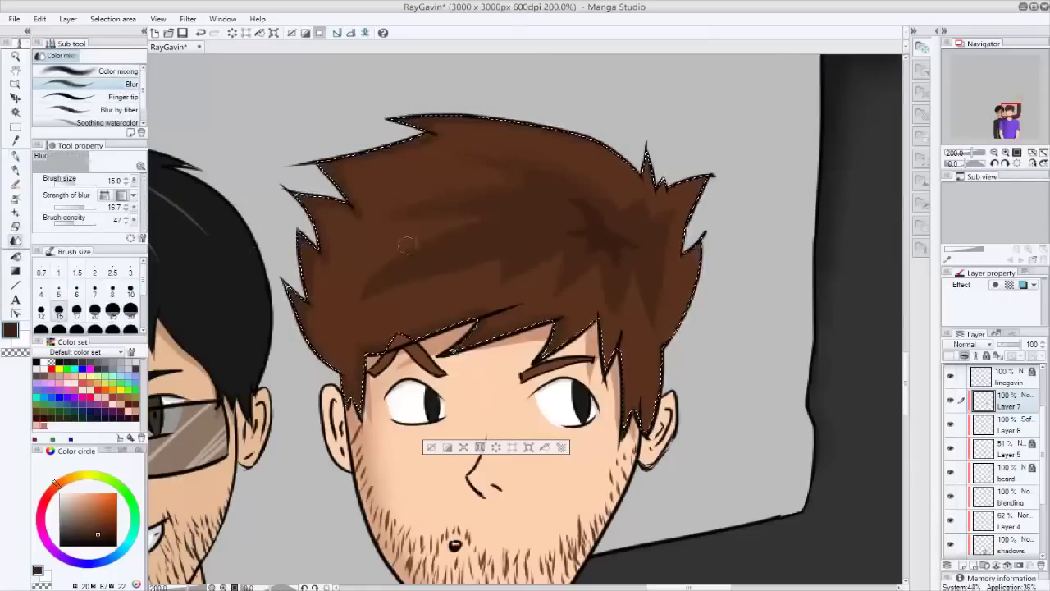
key("bracketleft")
key("ctrl+plus")
scroll(381, 383, "up", 3)
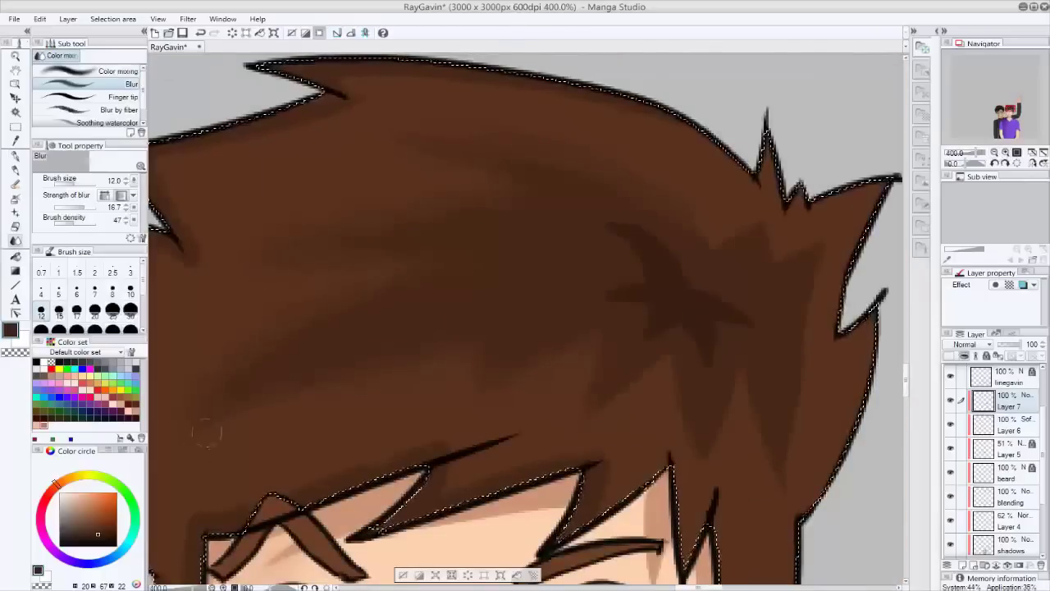
mouse_move(807, 311)
left_mouse_down()
mouse_move(748, 386)
mouse_move(771, 484)
mouse_move(732, 371)
mouse_move(686, 437)
mouse_move(599, 380)
mouse_move(628, 256)
mouse_move(620, 233)
mouse_move(642, 235)
mouse_move(704, 284)
mouse_move(730, 321)
mouse_move(677, 325)
mouse_move(638, 300)
left_mouse_up()
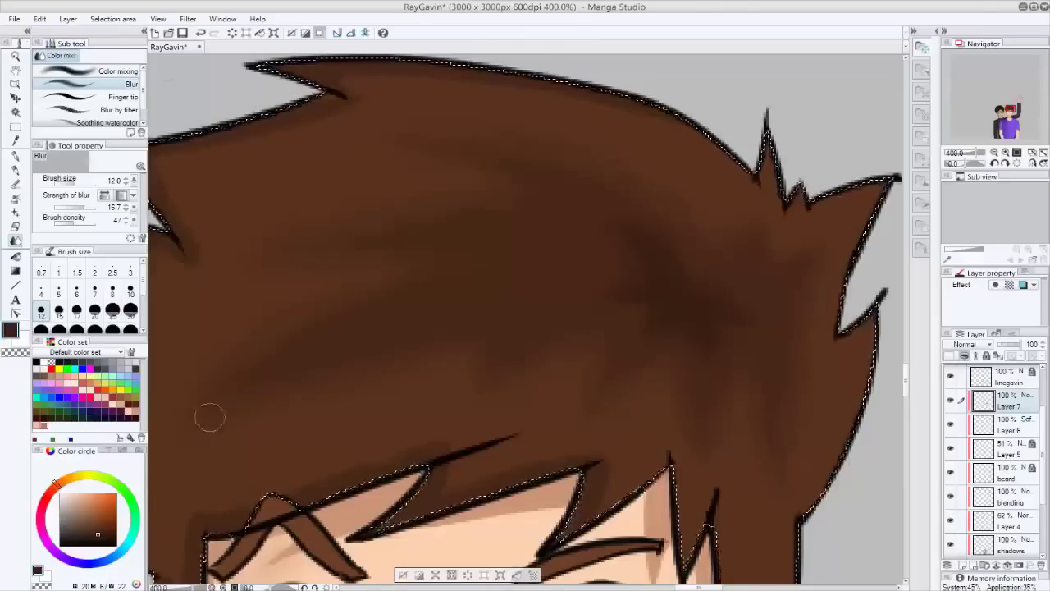
- Blend the brown hair shadows further with Color mixing at size 10 and Blur at size 12, and clear the selection
key("ctrl+alt+0")
scroll(538, 232, "up", 3)
left_click(117, 71)
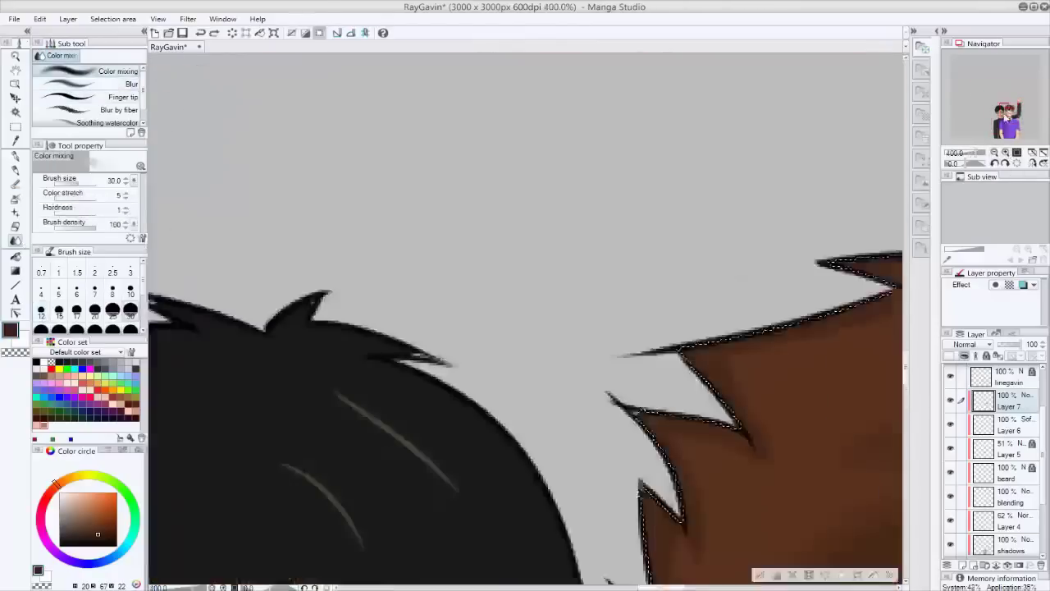
scroll(538, 232, "up", 2)
scroll(538, 232, "down", 2)
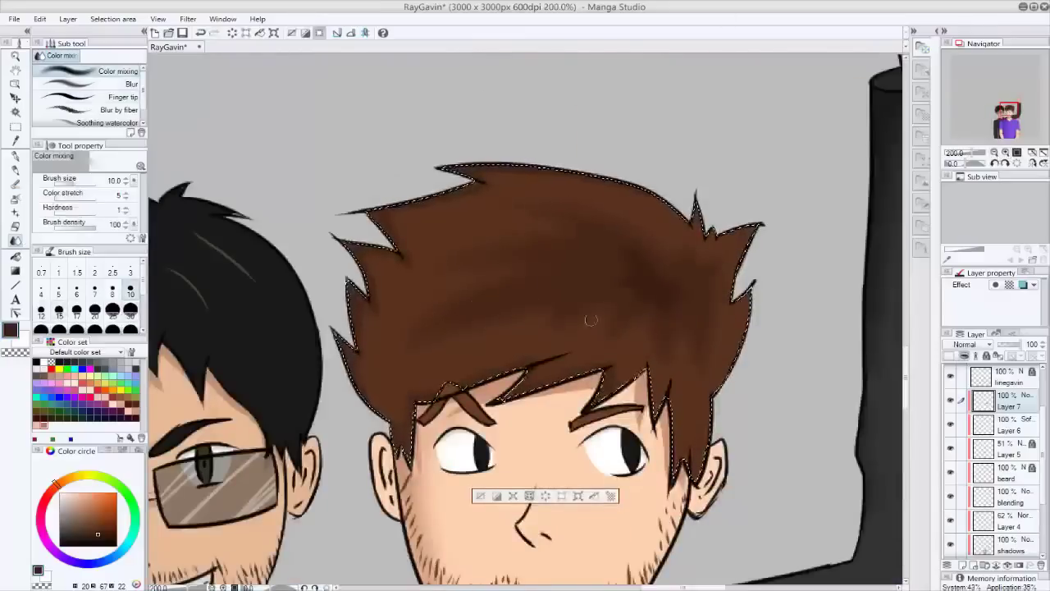
left_click(118, 83)
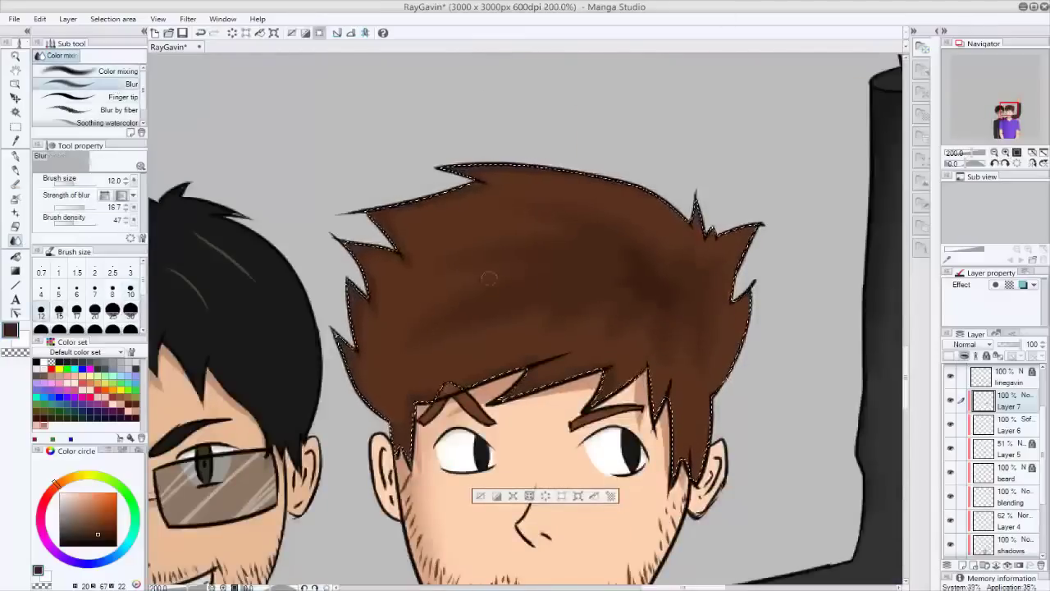
left_click(117, 71)
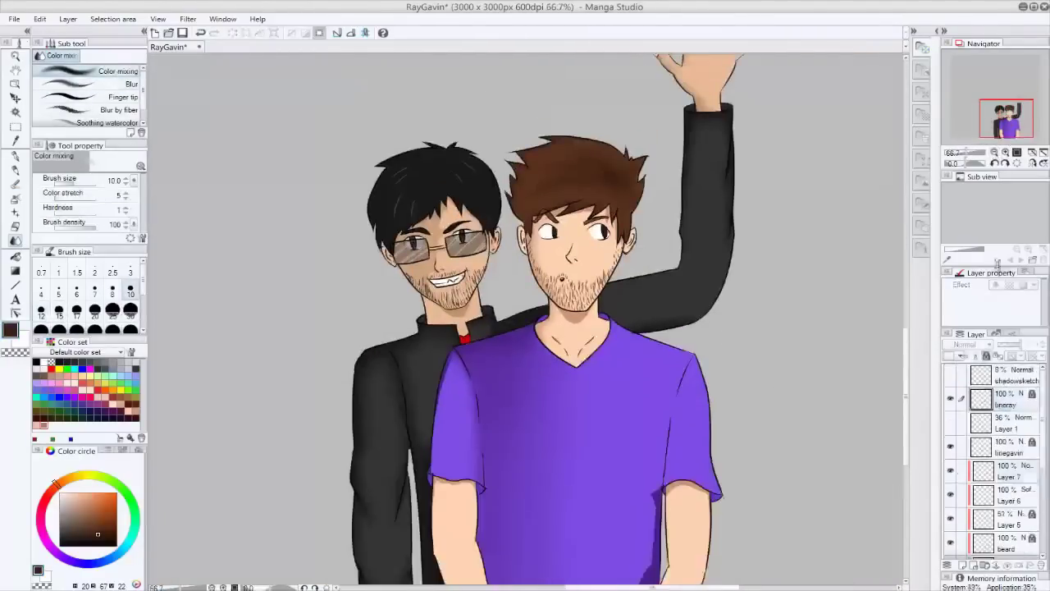
- Erase the light strand lines from the black hair on the lineray layer using the Harder eraser at size 20
scroll(380, 144, "up", 4)
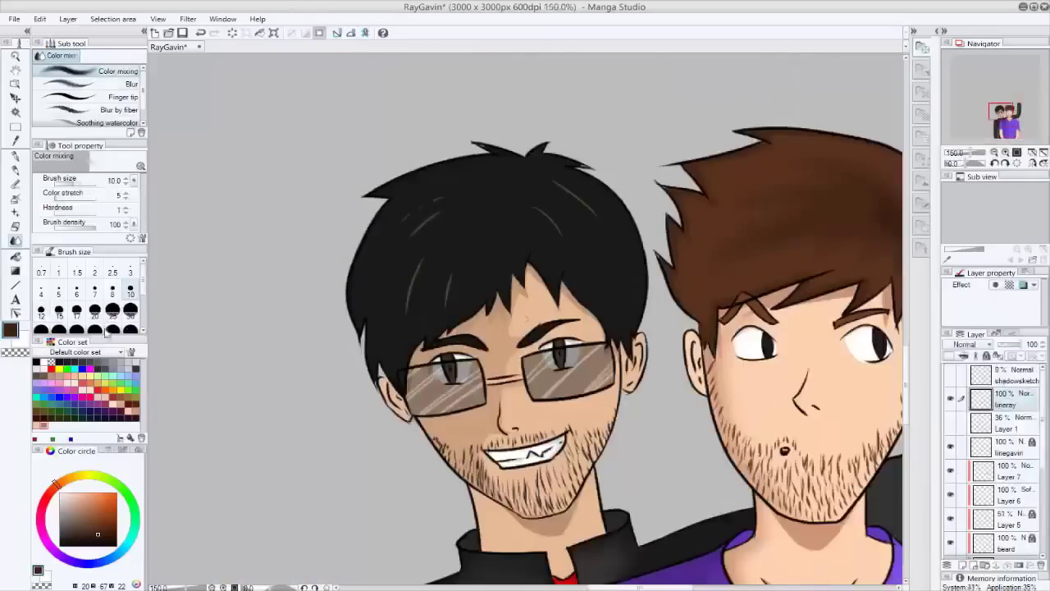
key("e")
left_click(453, 295, "alt")
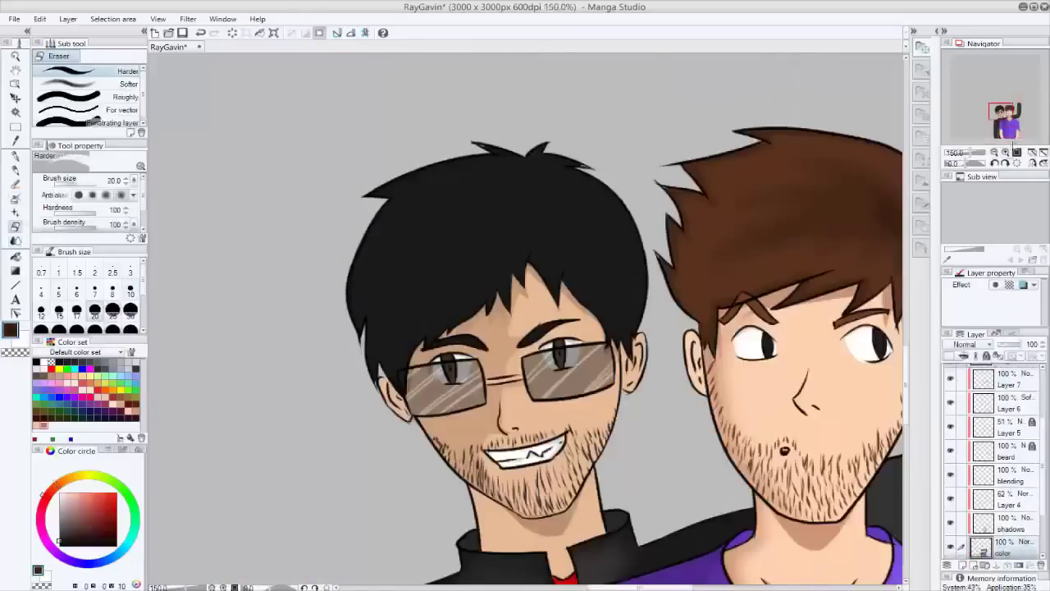
- Sketch a few short black strand strokes in the black hair with the Mapping pen at size 10
key("ctrl+plus")
key("p")
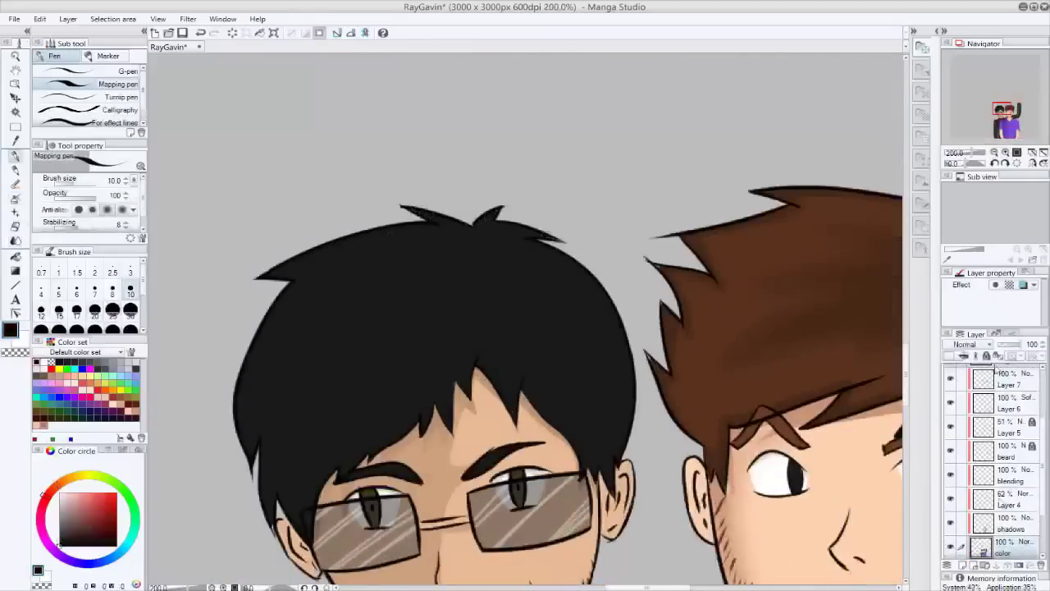
left_click(996, 379)
scroll(996, 379, "up", 2)
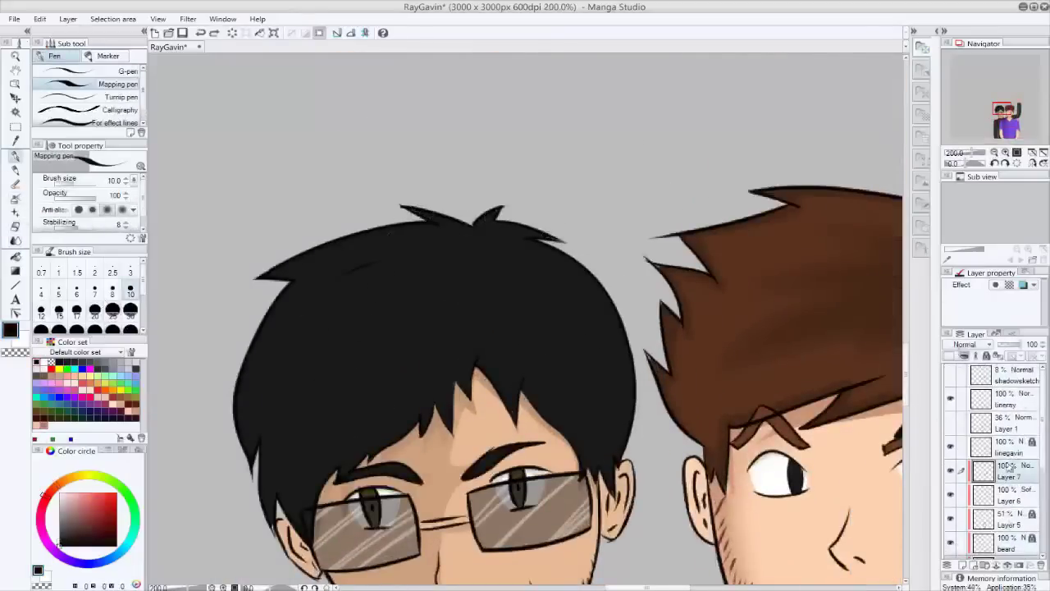
left_click(1006, 494)
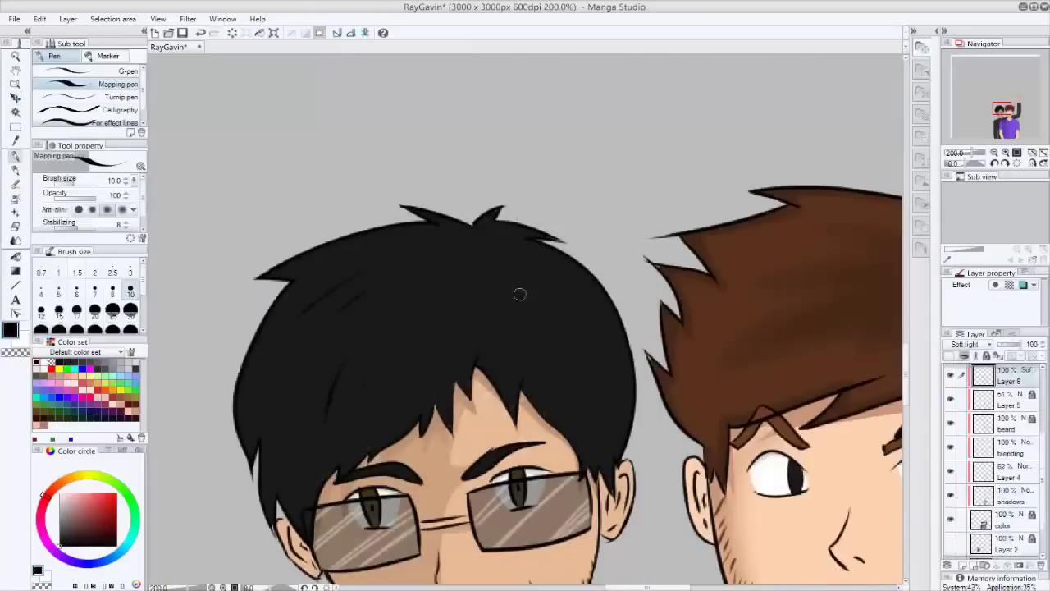
- Select the black hair and paint black strands fanning out from the crown on Layer 7
left_click(995, 154)
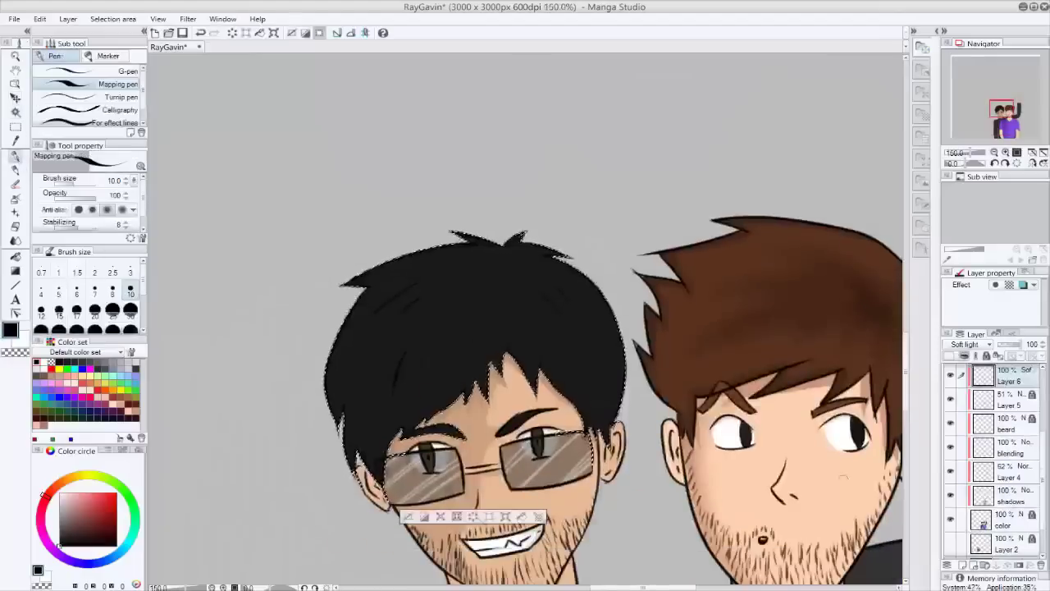
scroll(1045, 458, "up", 3)
left_click(1006, 433)
key("ctrl+plus")
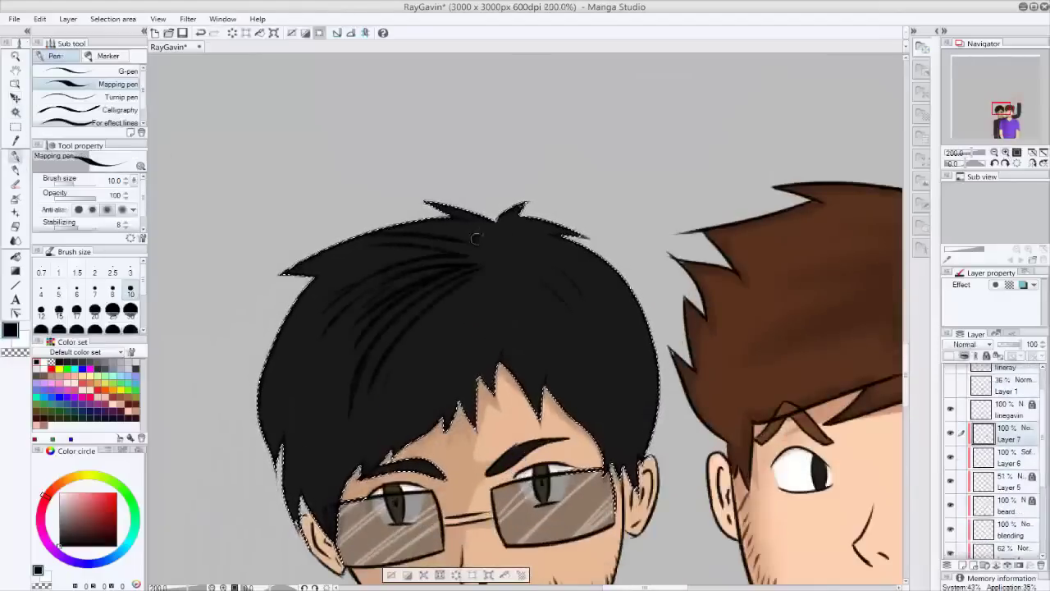
mouse_move(359, 278)
left_mouse_down()
mouse_move(379, 304)
mouse_move(530, 333)
mouse_move(432, 377)
mouse_move(546, 237)
mouse_move(531, 260)
mouse_move(560, 340)
mouse_move(591, 283)
left_mouse_up()
- Smooth the black hair strands into soft shading with Color mixing at size 10 and Blur at size 12
key("j")
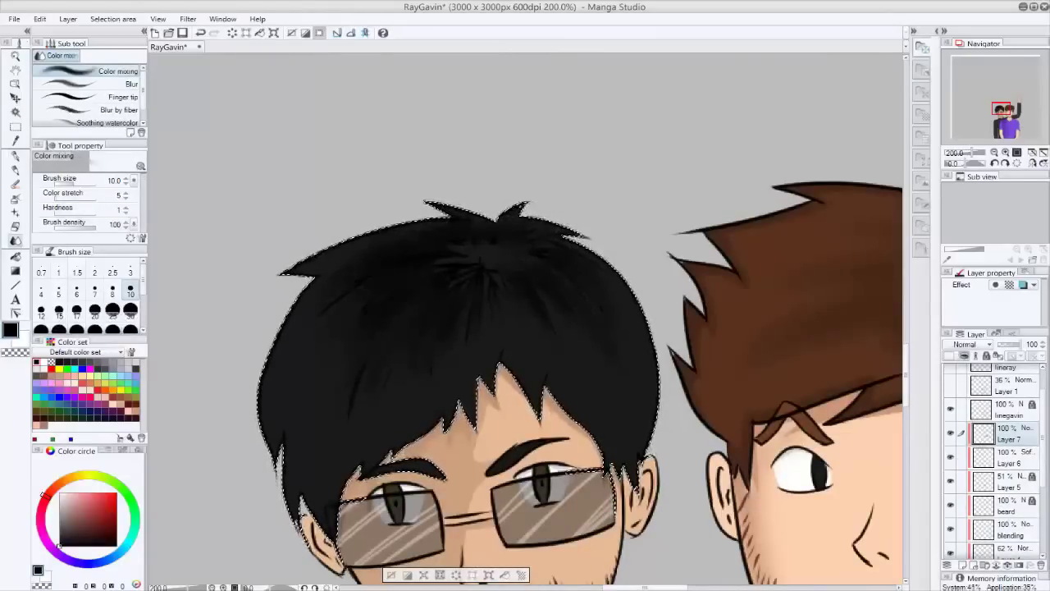
mouse_move(454, 246)
left_mouse_down()
mouse_move(543, 259)
mouse_move(556, 293)
left_mouse_up()
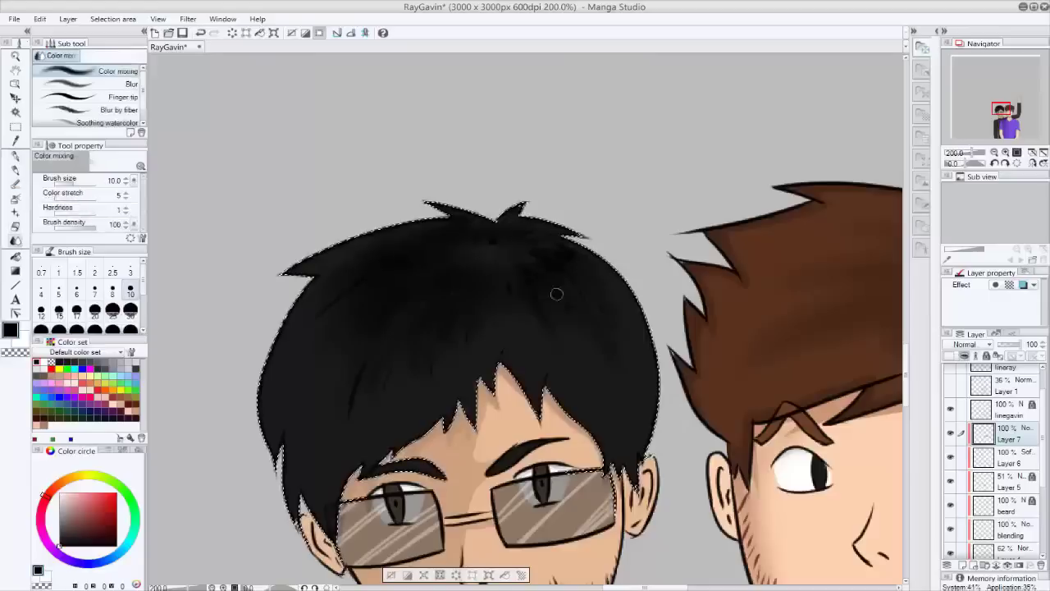
left_click(123, 83)
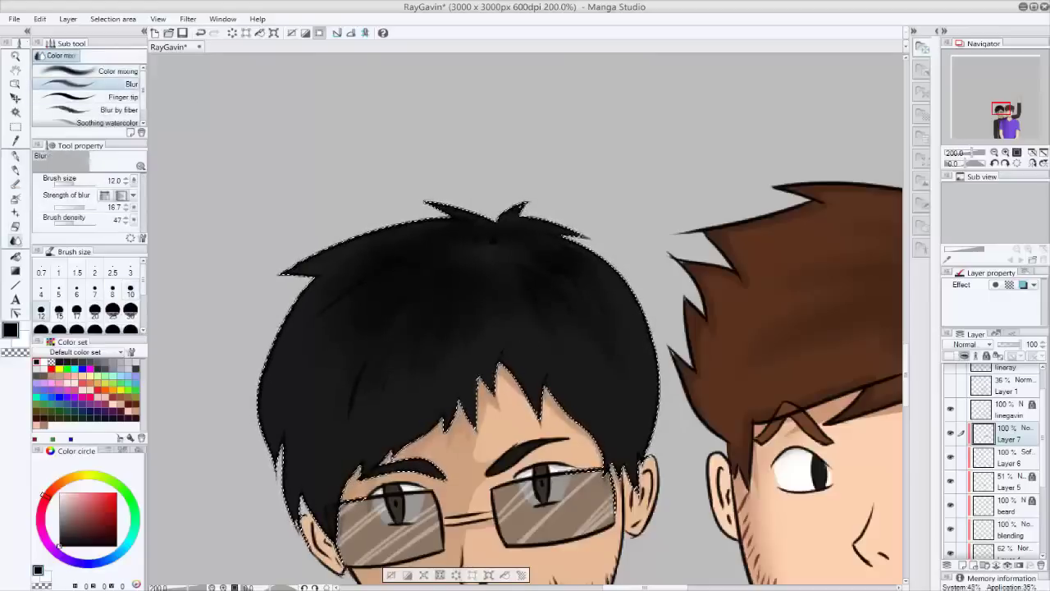
- Add black Mapping pen strokes at the crown and soften them with Finger tip at size 7 and Blur at size 12
key("p")
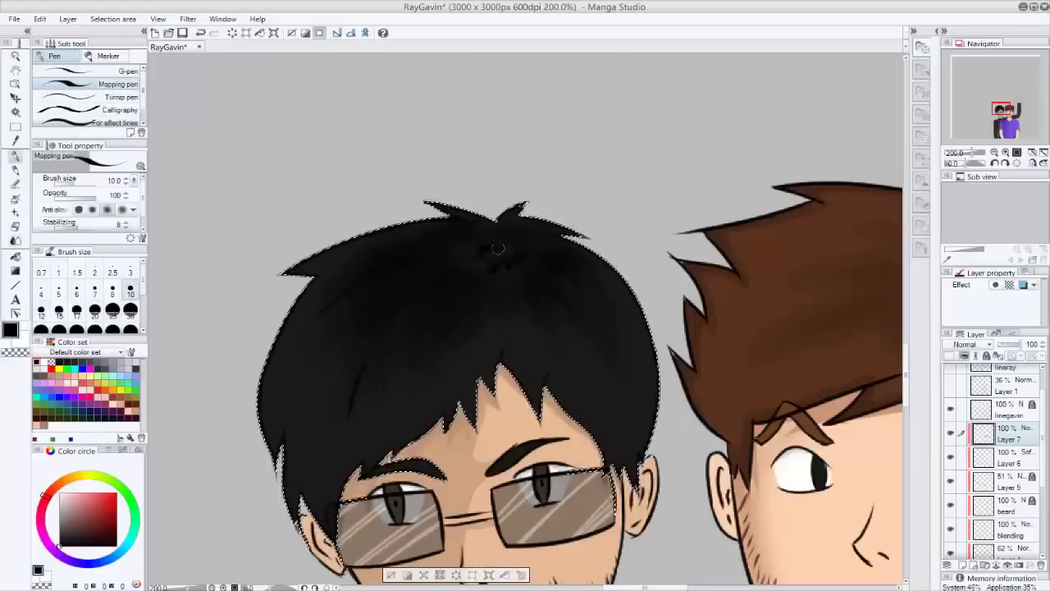
key("j")
key("period")
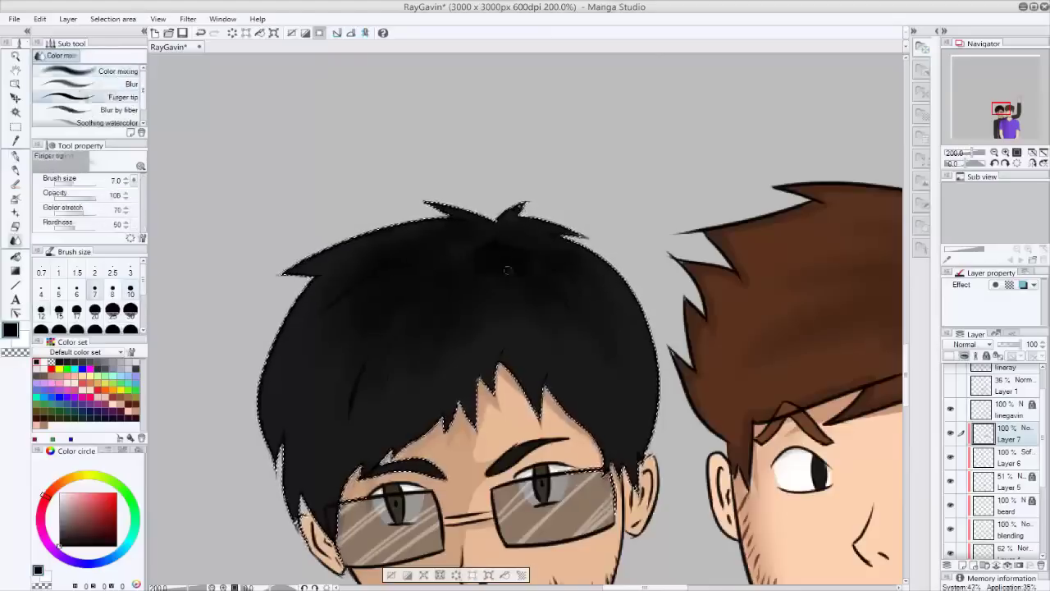
key("comma")
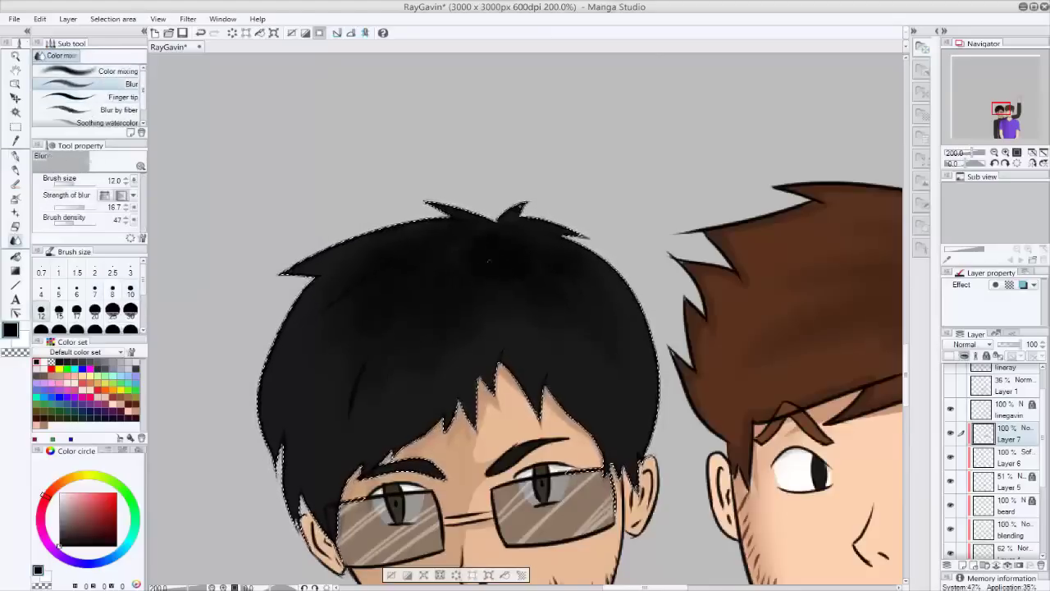
- Reselect the black hair, paint a dark gray rim along its outline with the Mapping pen at size 10, and deselect
left_click(1032, 152)
left_click(1006, 153)
left_click(995, 153)
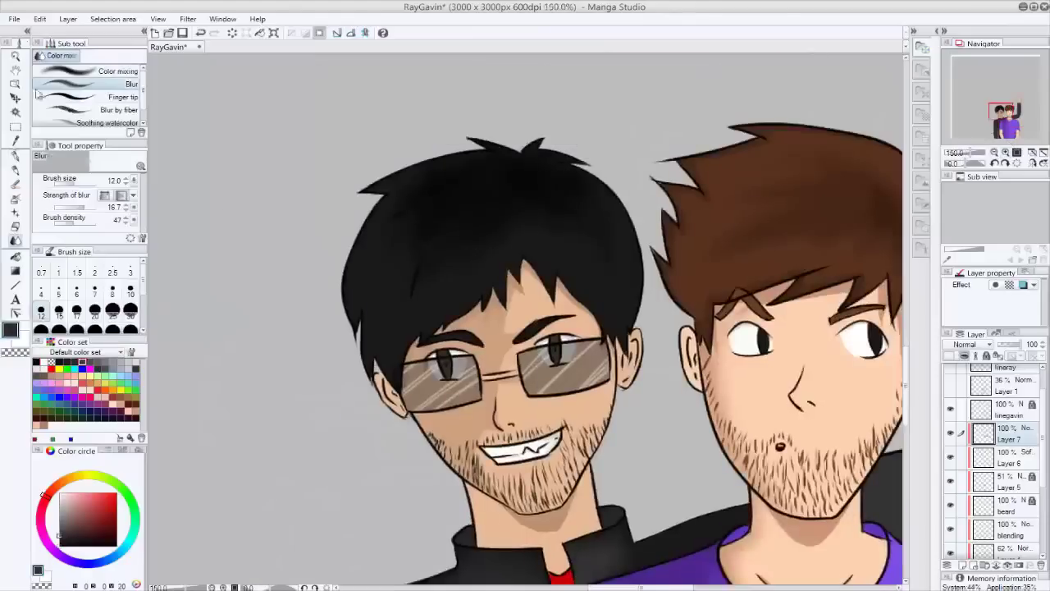
key("p")
key("w")
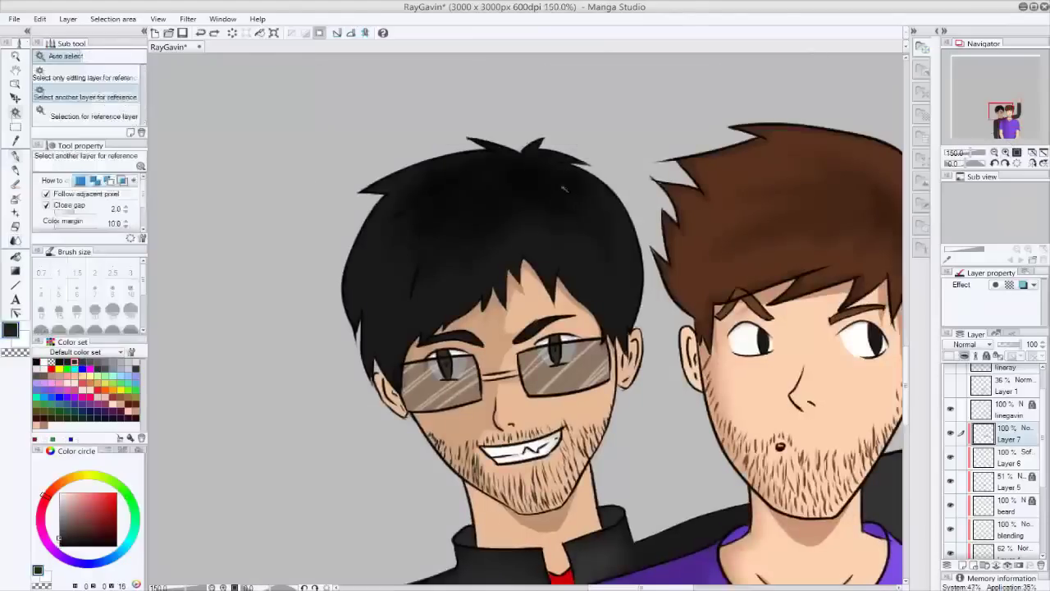
left_click(386, 238)
key("p")
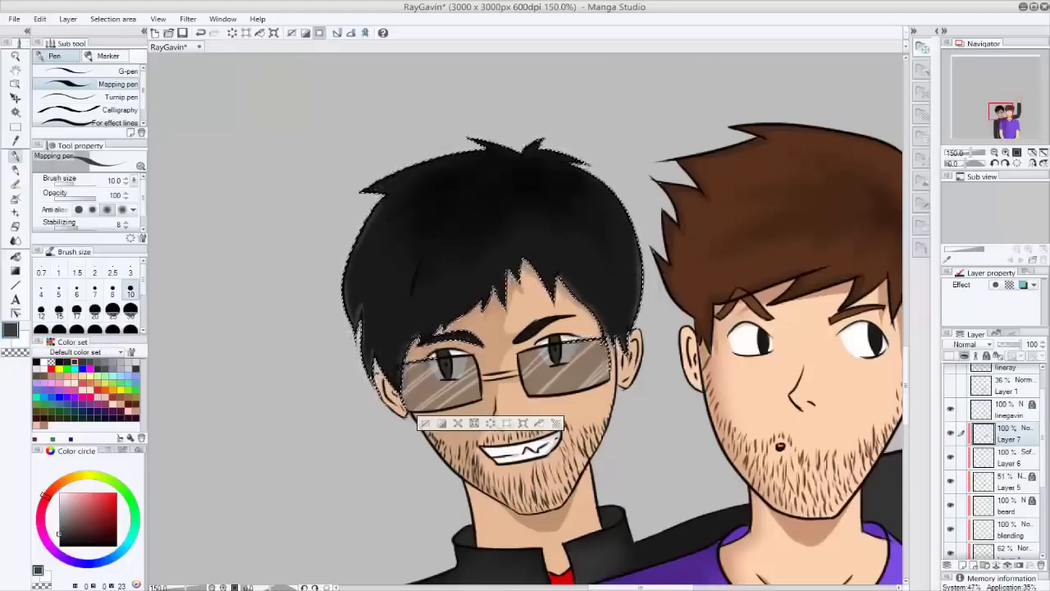
key("ctrl+plus")
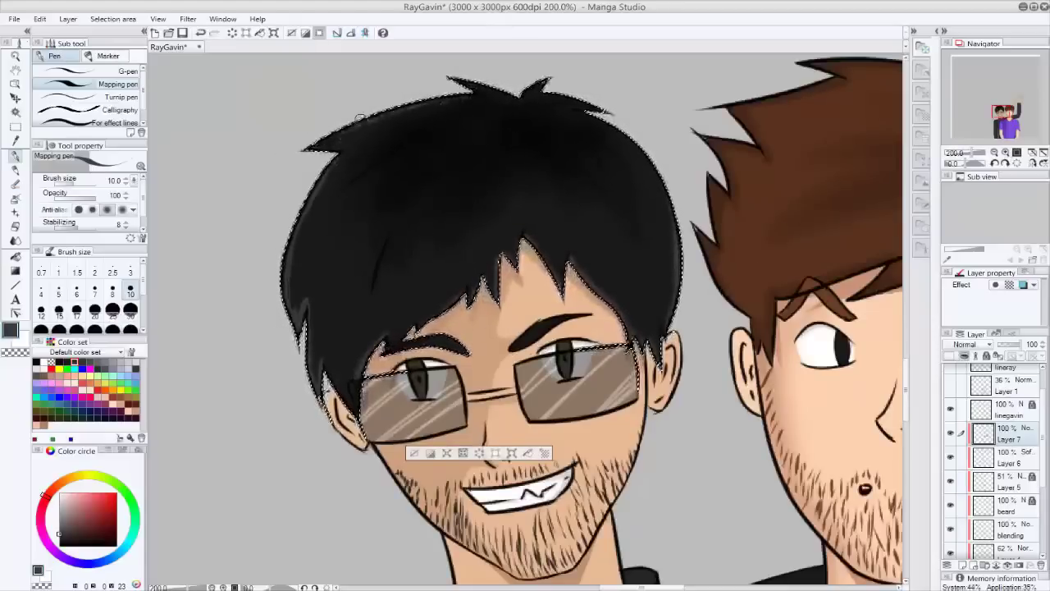
key("ctrl+d")
- Trim the overshooting outline tips from the brown hair's spikes facing the other character on the linegavin layer
key("x")
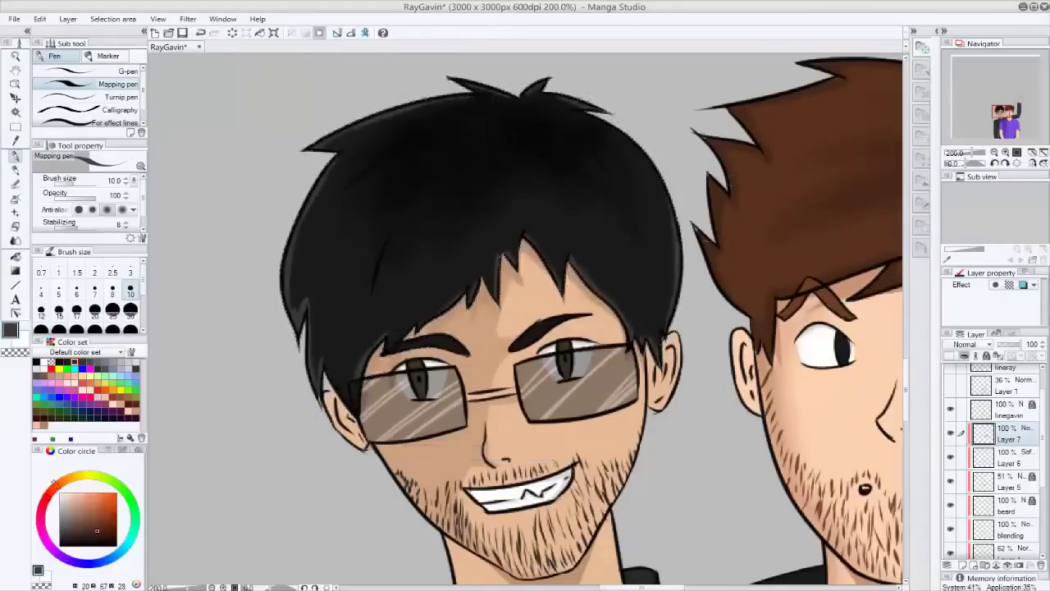
scroll(321, 234, "down", 3)
scroll(320, 234, "up", 5)
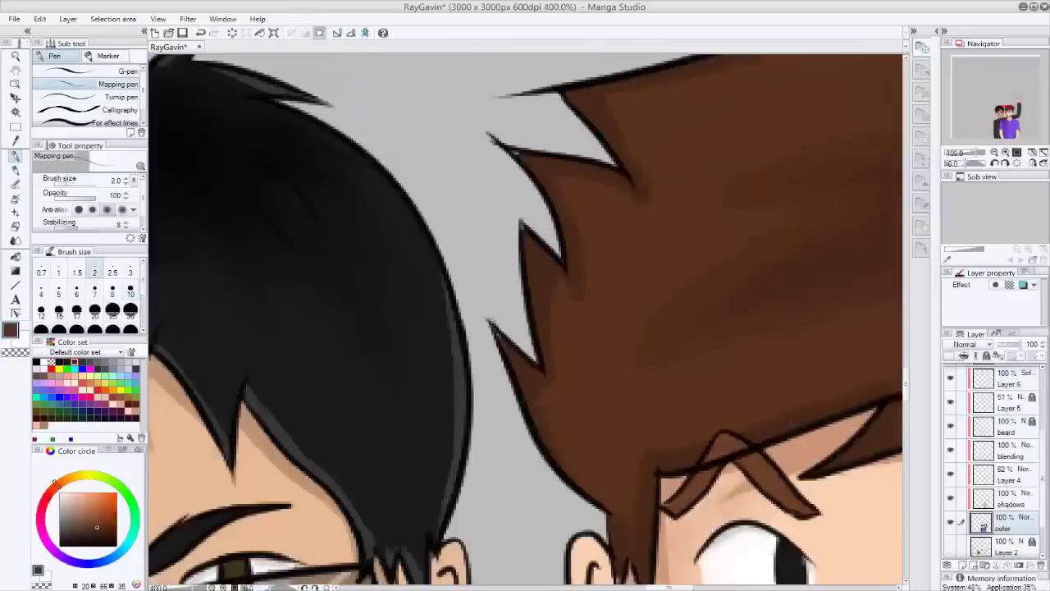
left_click(508, 173, "ctrl")
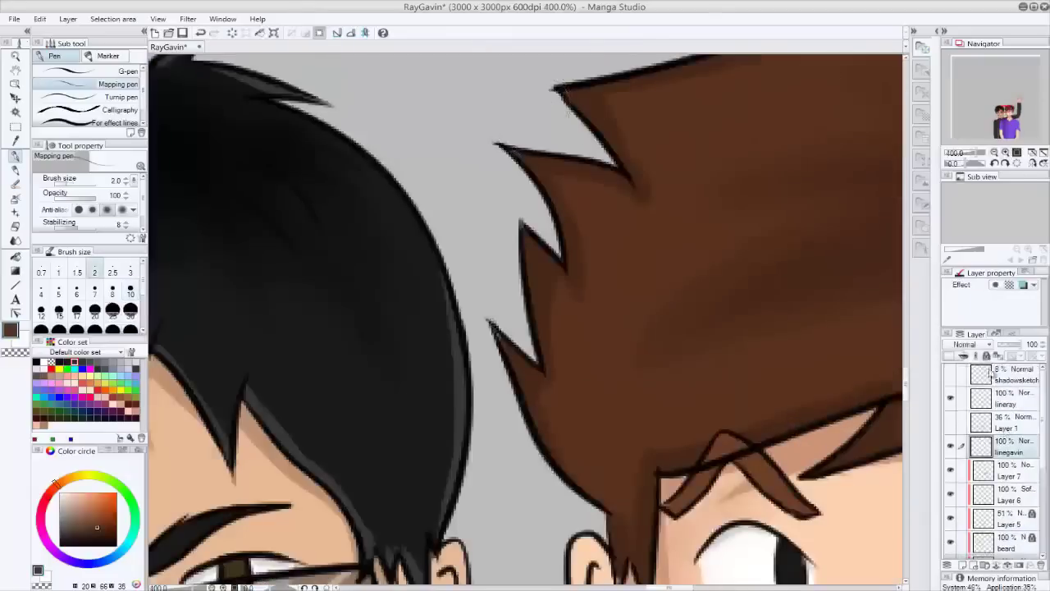